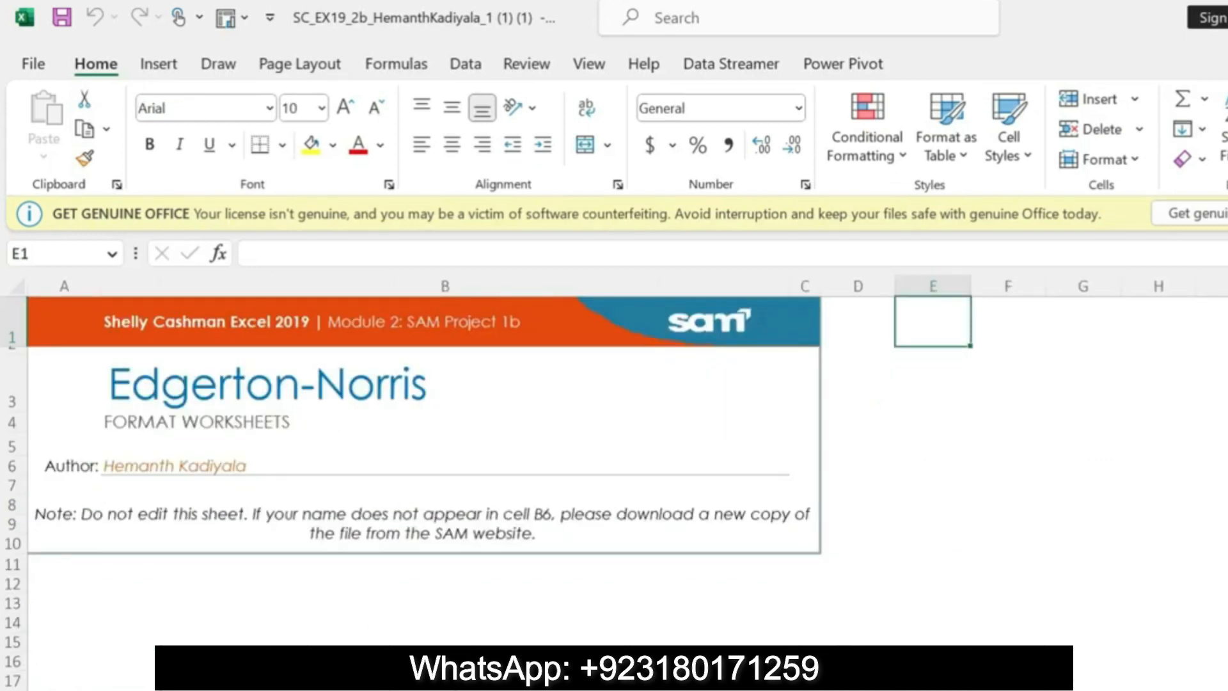
Step: Switch to the Word instructions document and undo the yellow highlighting on the GETTING STARTED section
key(alt+Tab)
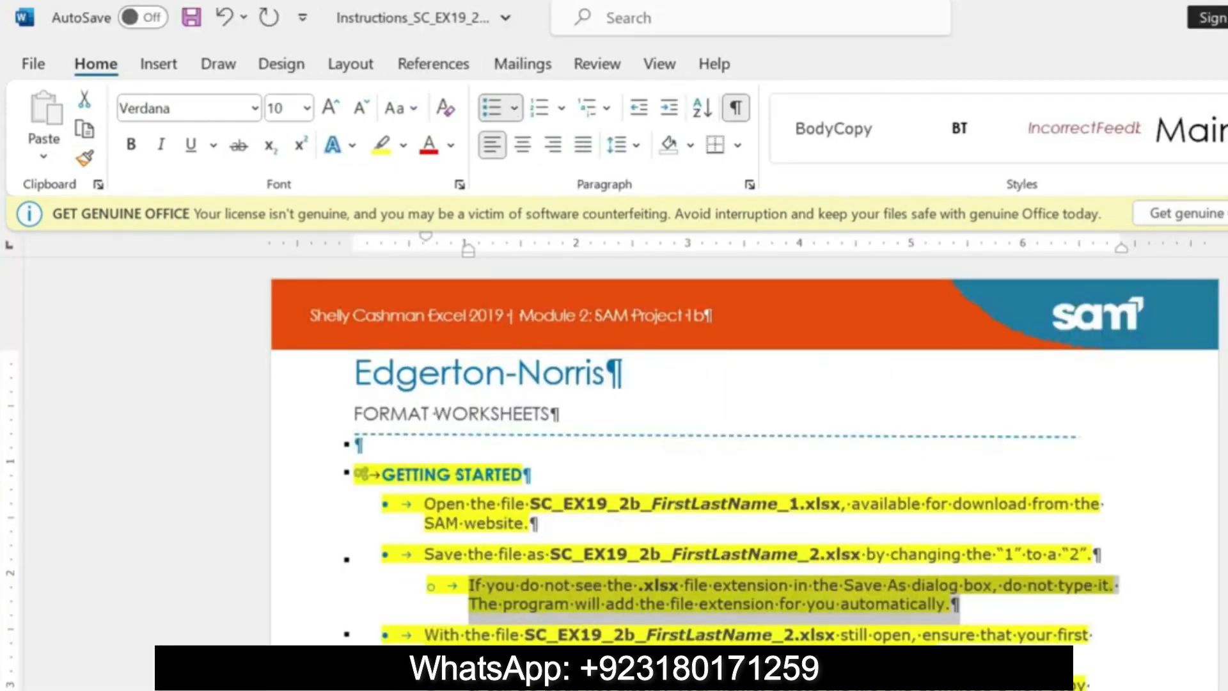
click(794, 595)
triple_click(640, 687)
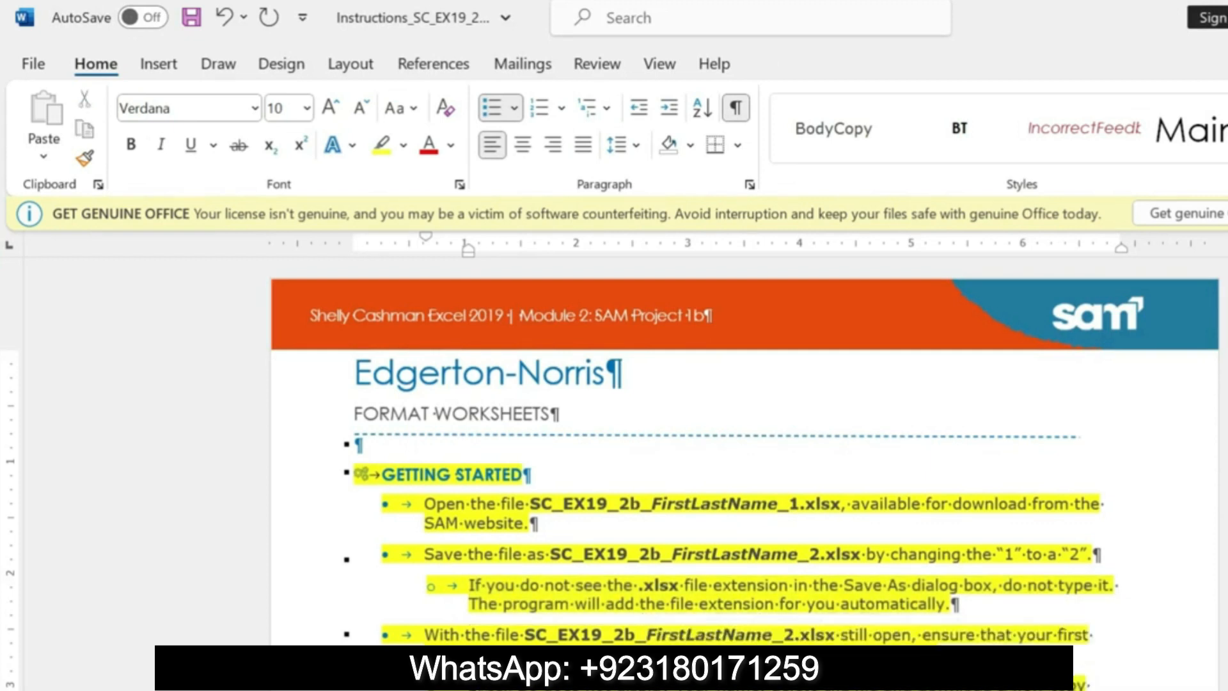
key(ctrl+z)
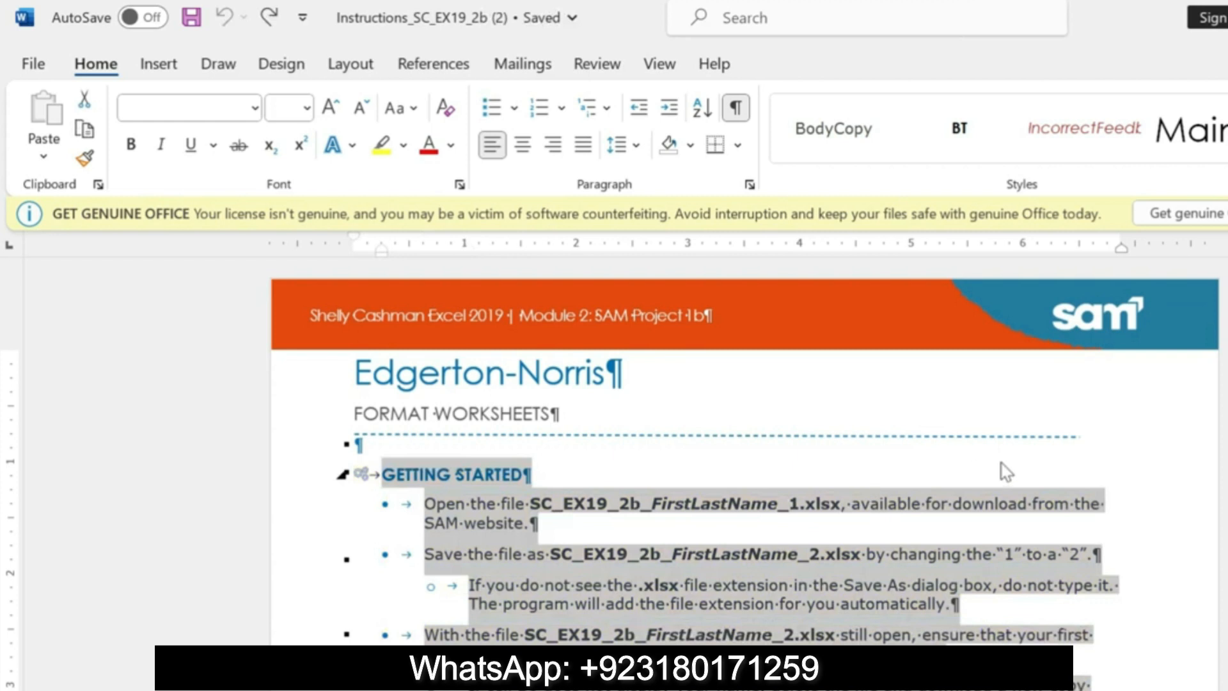
scroll(2, 330, down, 5)
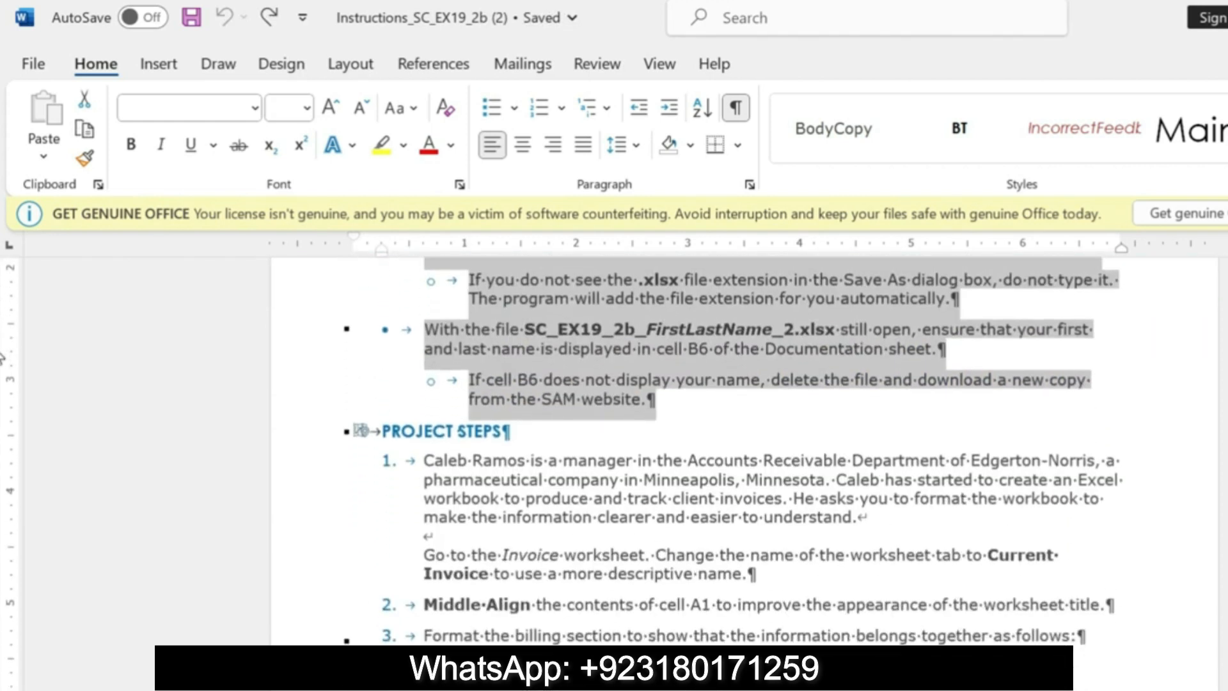
Step: Highlight the PROJECT STEPS heading and the introductory paragraph of step 1 in yellow
click(358, 432)
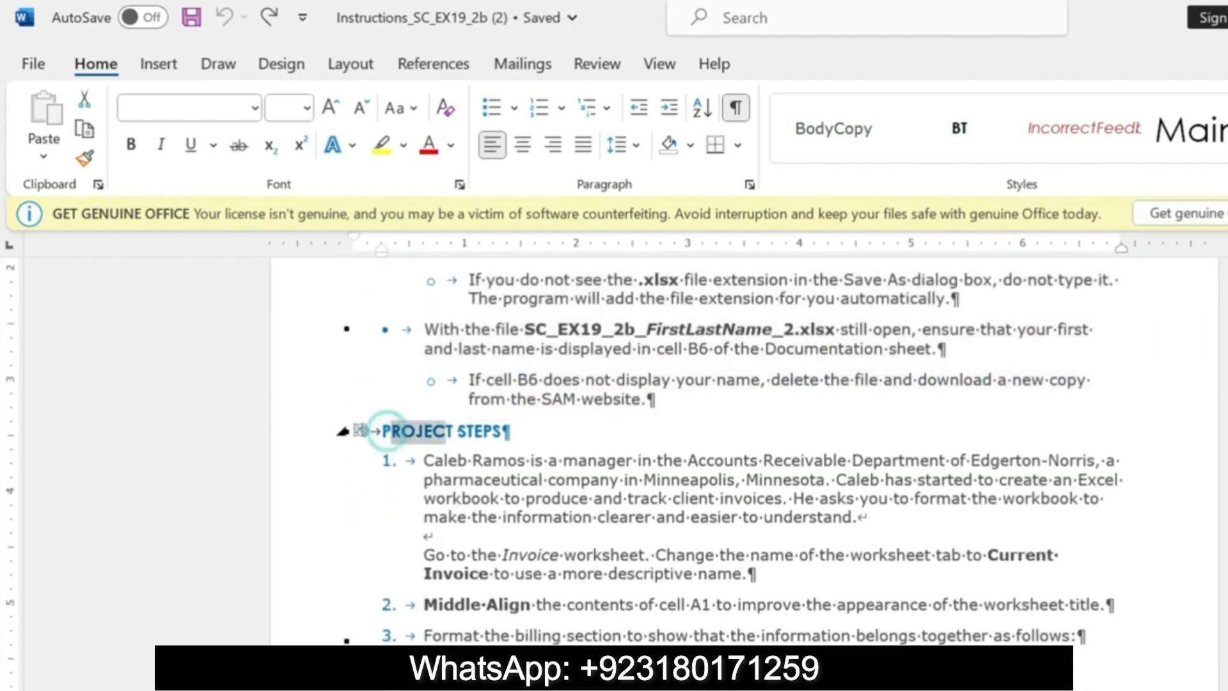
click(606, 388)
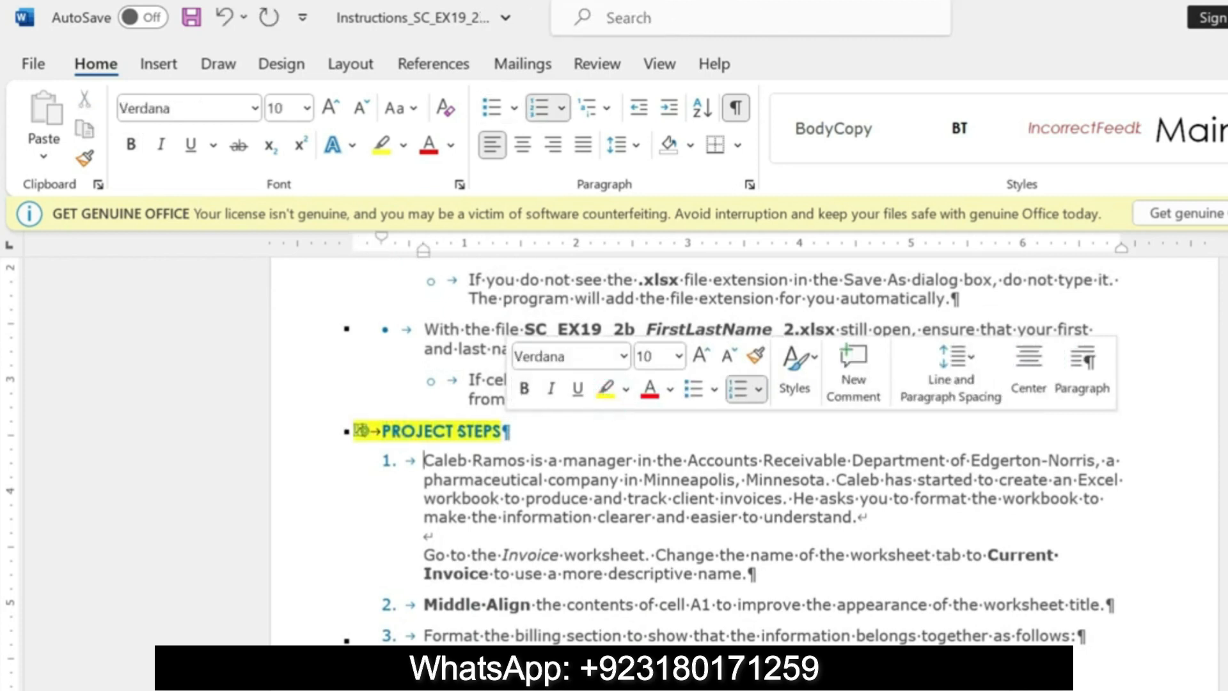
drag(424, 460, 951, 520)
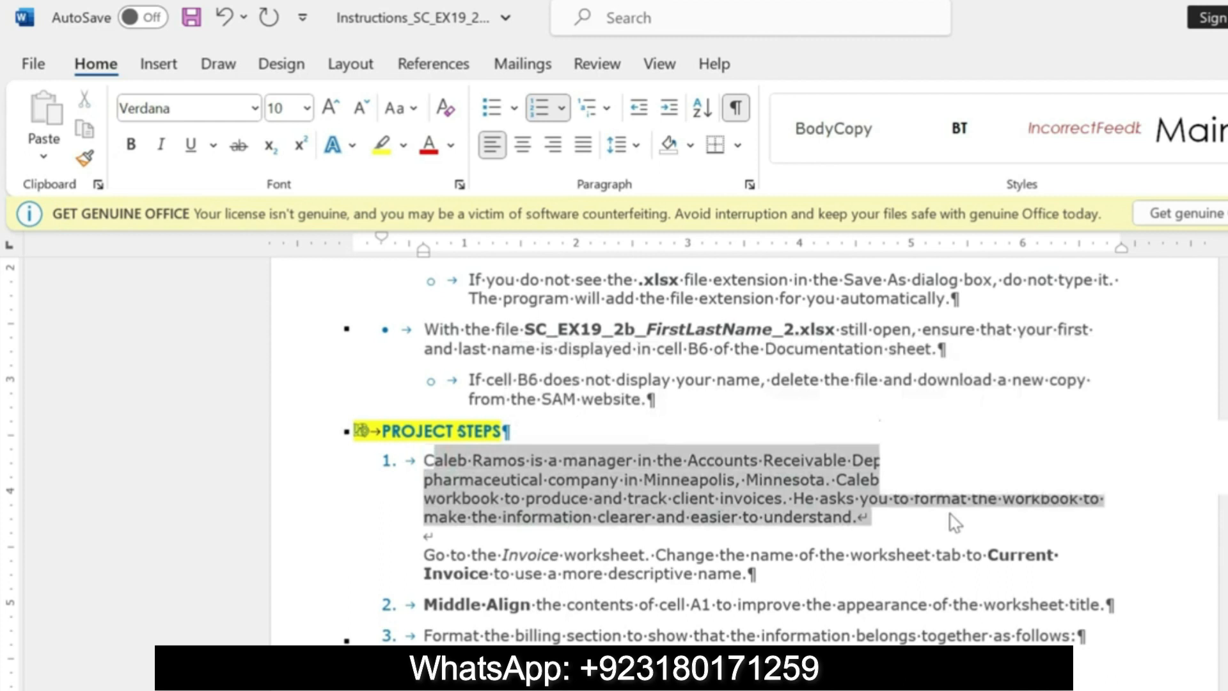
click(979, 473)
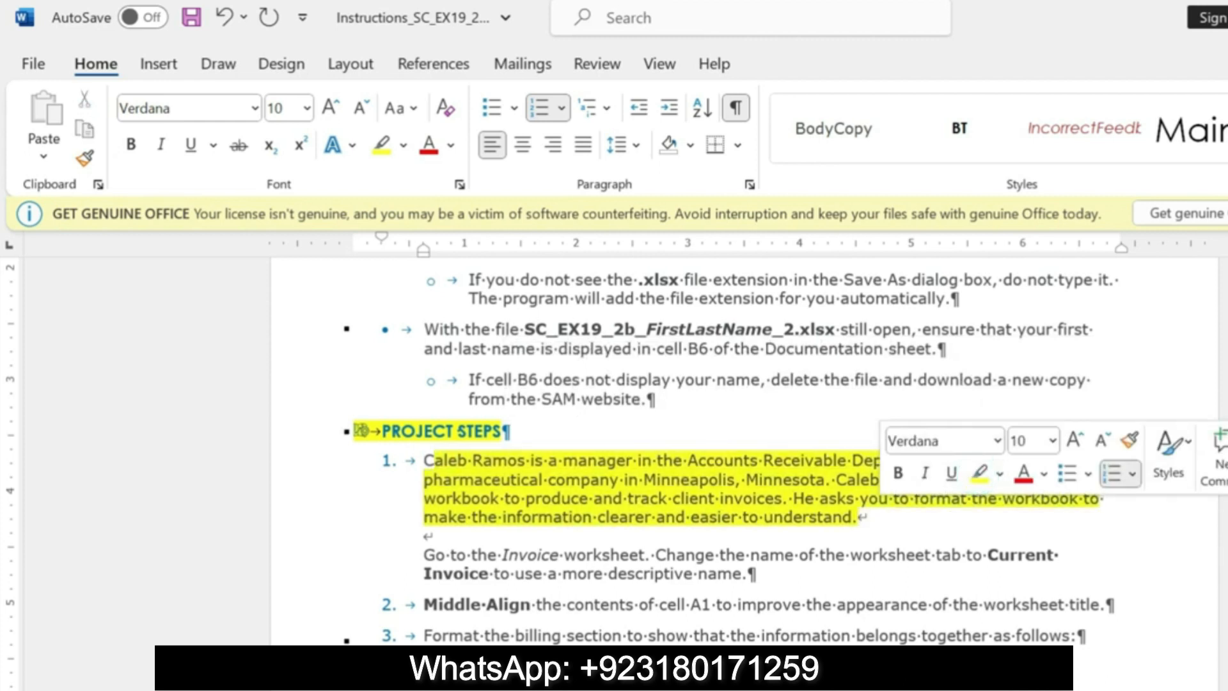
drag(424, 461, 865, 517)
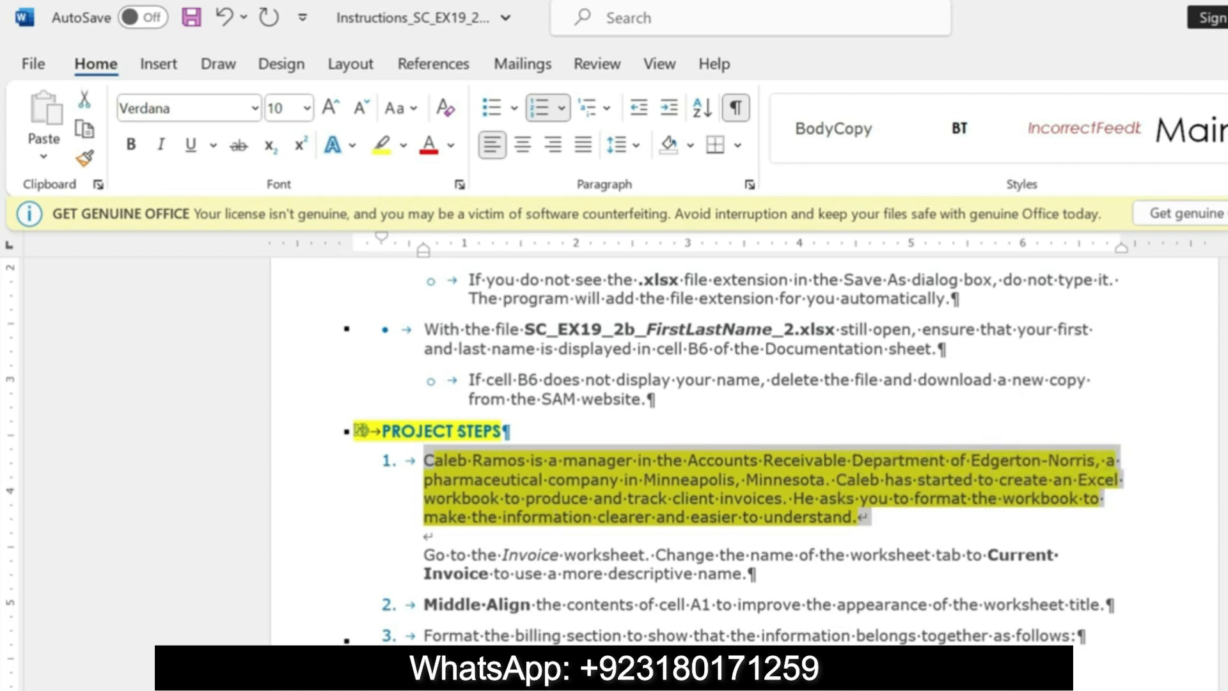
Step: Undo the yellow highlights on the PROJECT STEPS heading and the introductory paragraph of step 1
drag(425, 554, 723, 570)
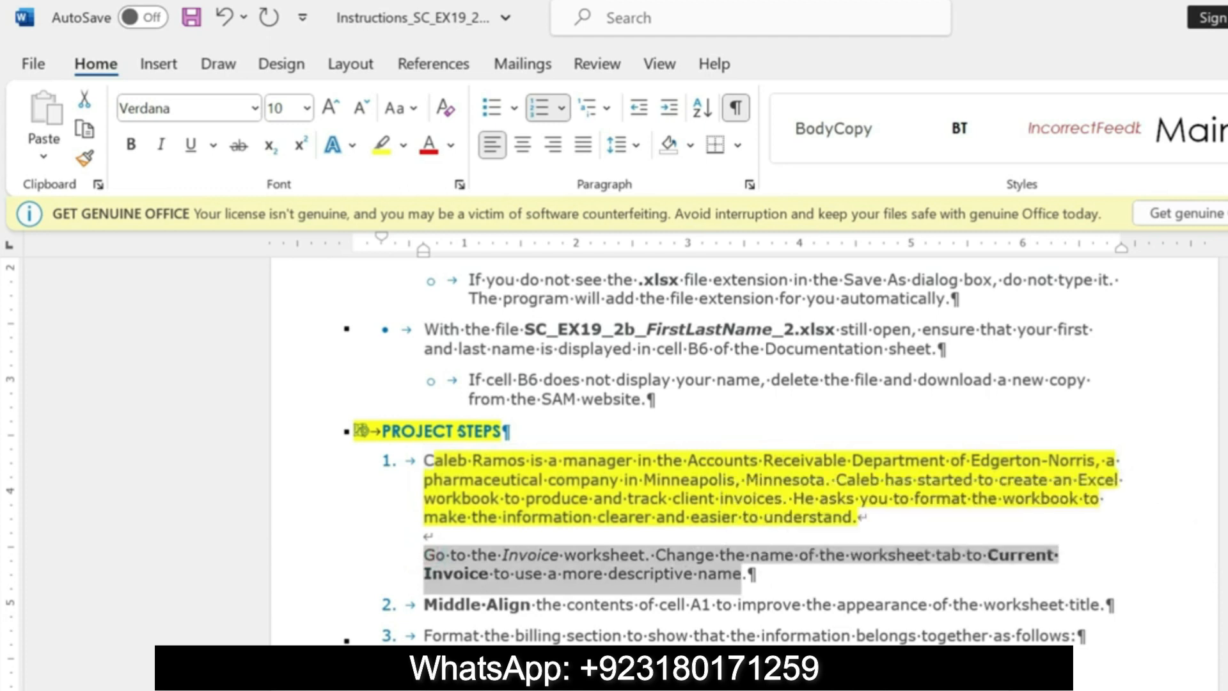
key(ctrl+z)
key(ctrl+z)
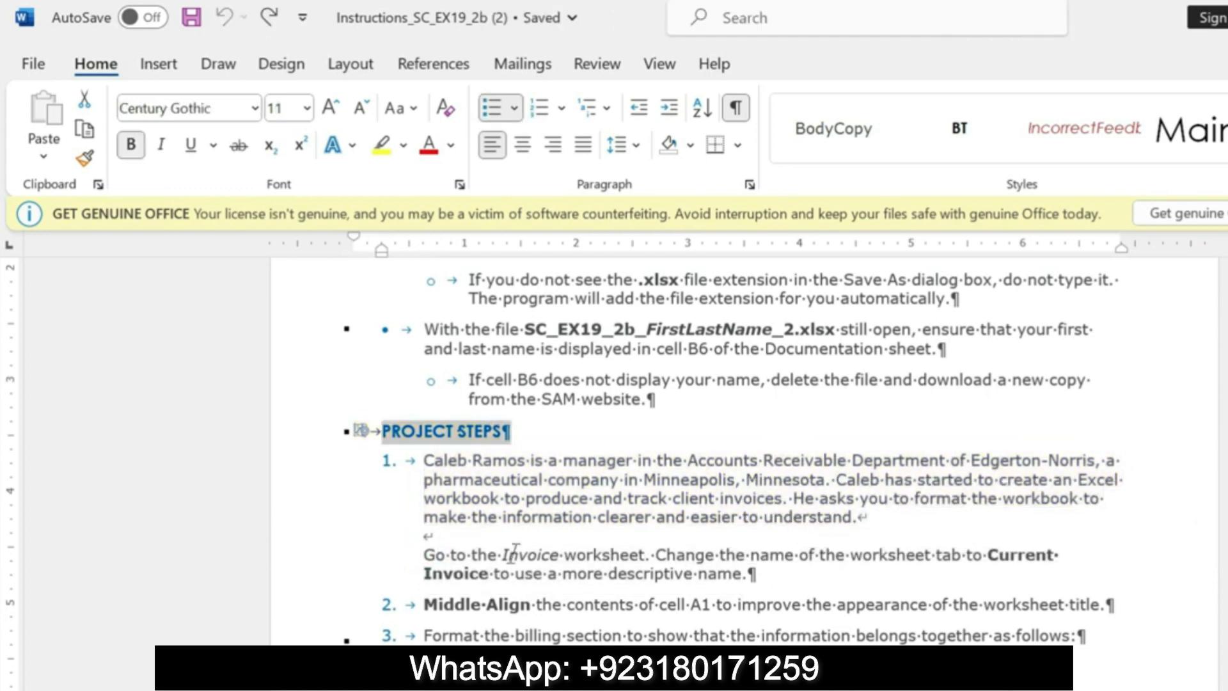
Step: Highlight the step 1 instruction about going to and renaming the Invoice worksheet in yellow
click(431, 554)
drag(431, 554, 742, 572)
click(837, 549)
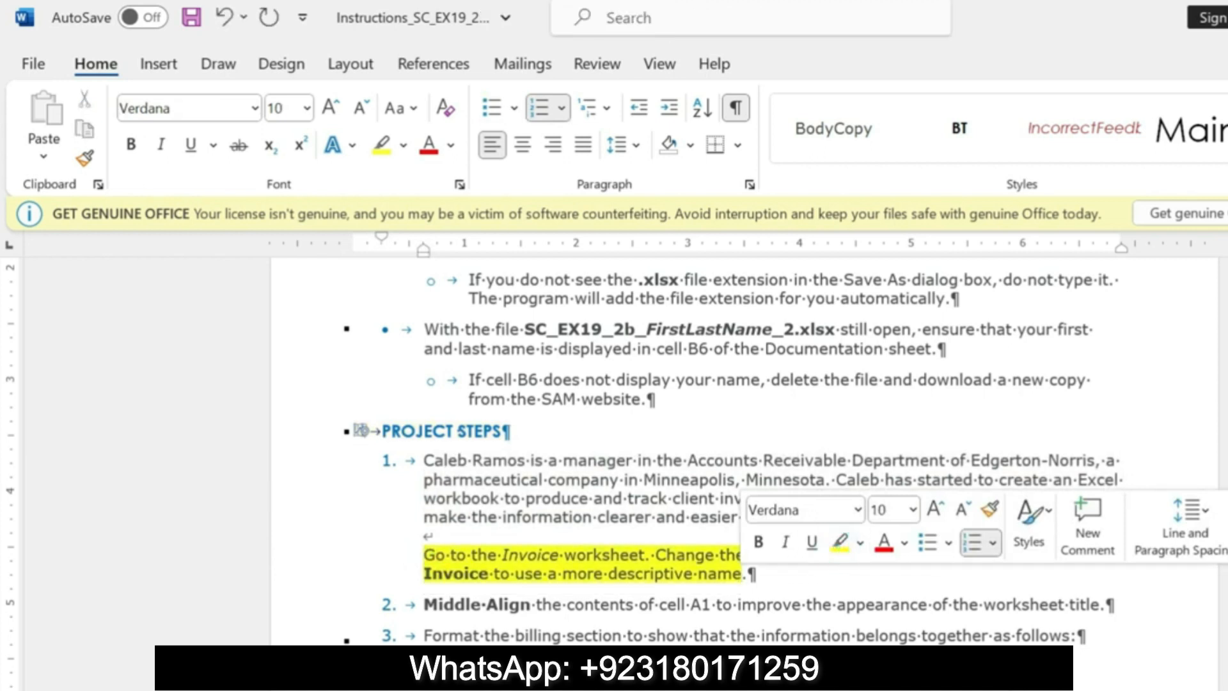
click(715, 530)
Step: Highlight the words "Current Invoice" in the step 1 instruction in bright green
drag(987, 554, 490, 574)
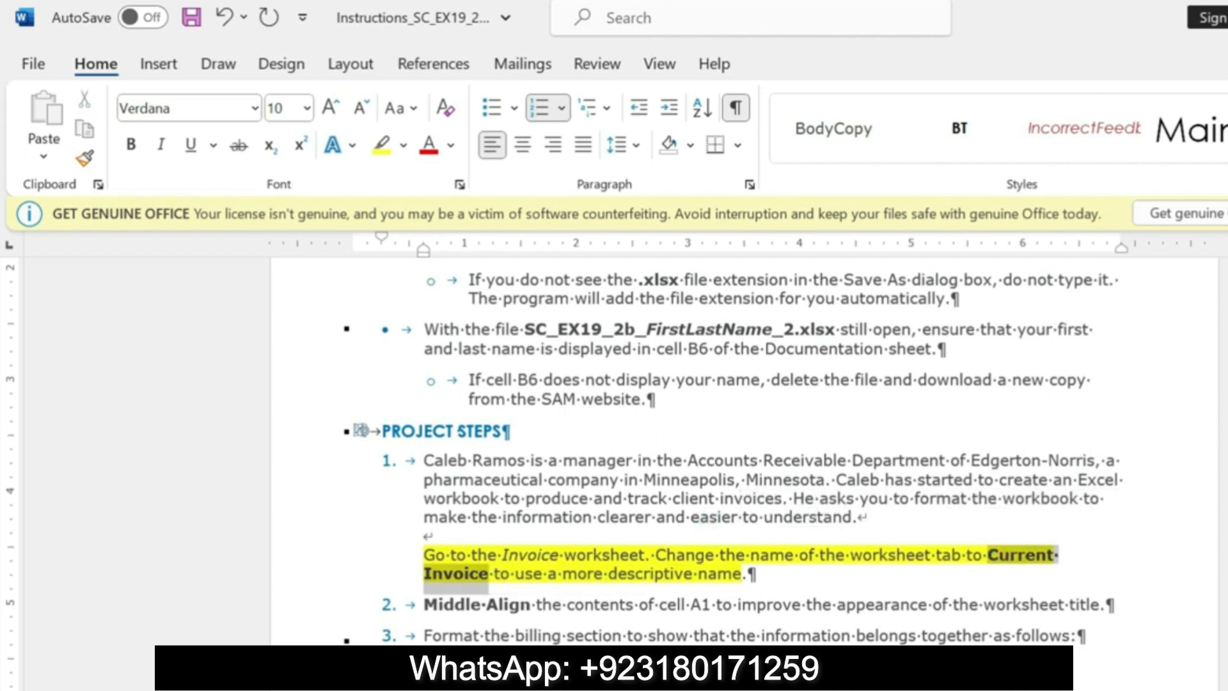
click(609, 532)
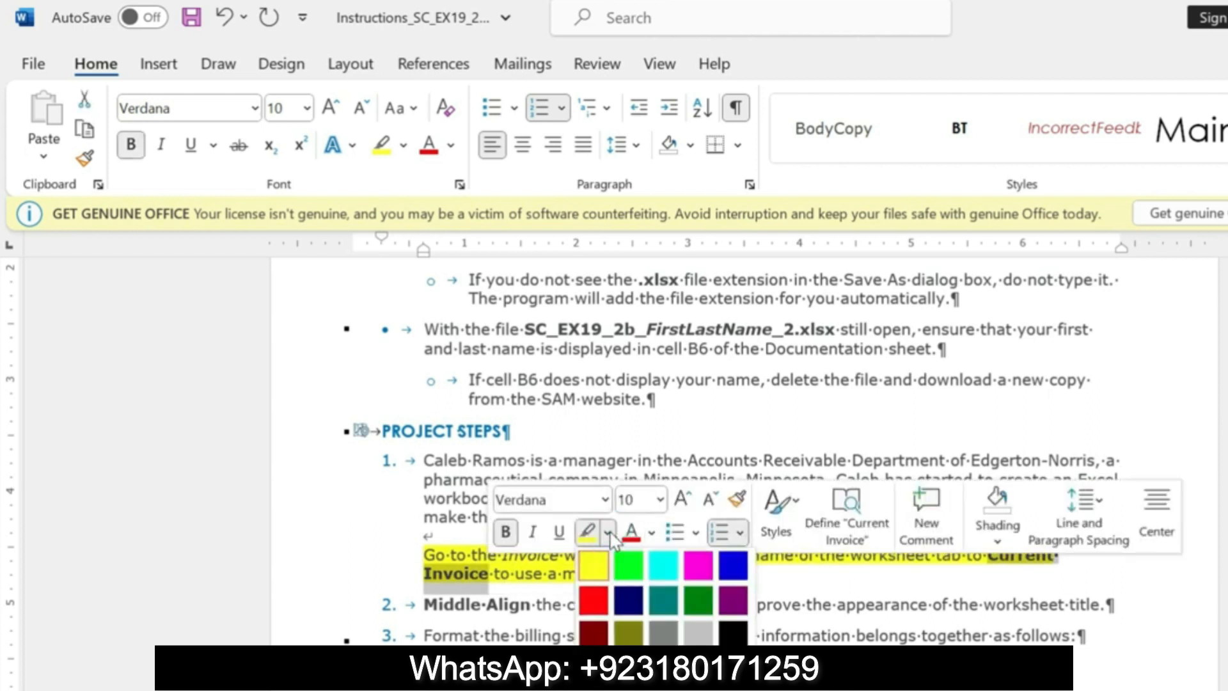
click(629, 565)
click(1174, 474)
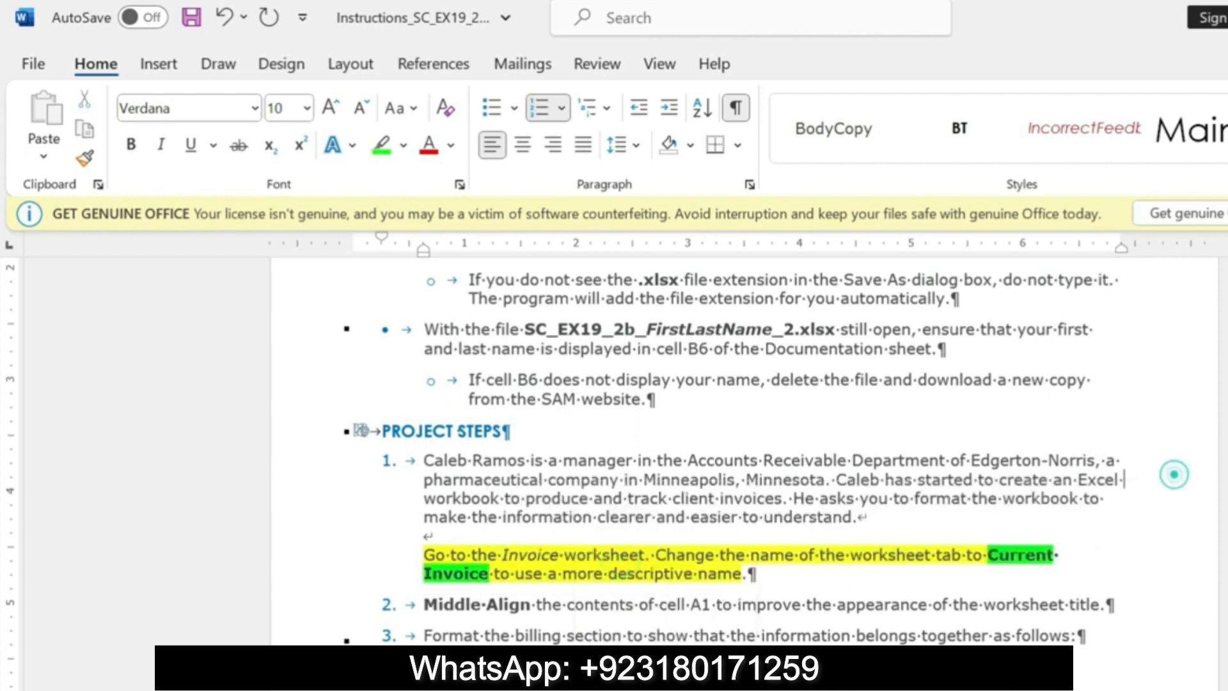
Step: Copy "Current Invoice" from the instructions, switch to Excel and rename the Invoice worksheet tab to Current Invoice
drag(990, 556, 490, 579)
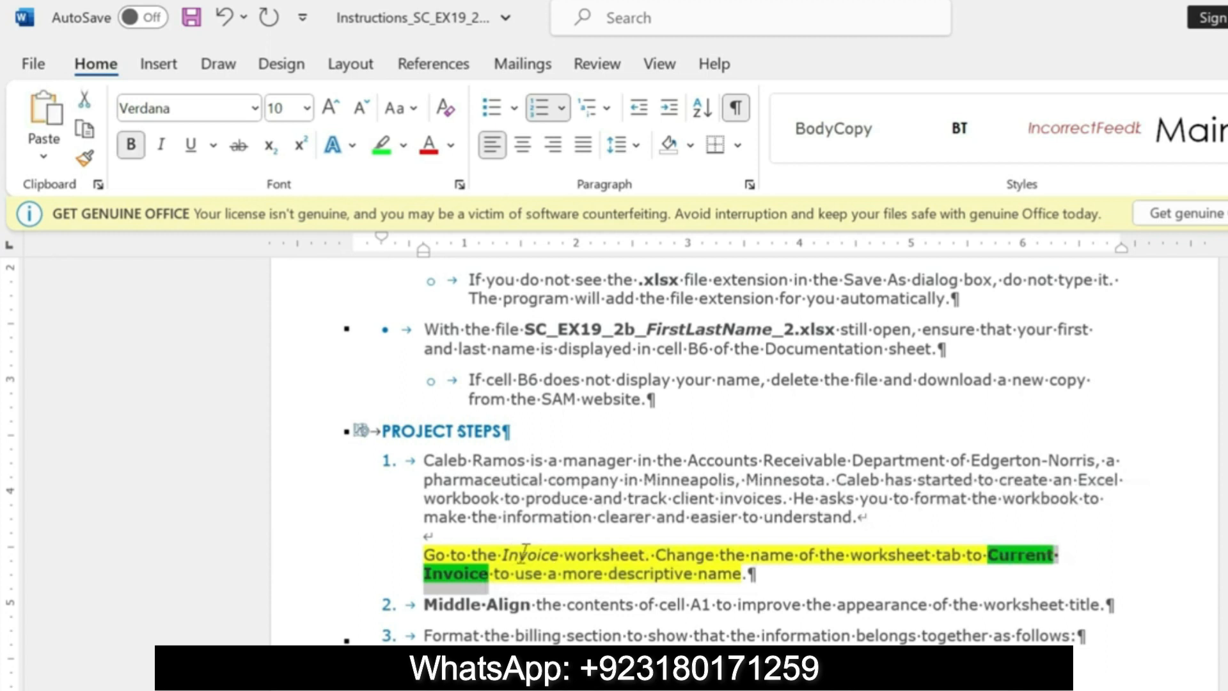
drag(501, 555, 936, 555)
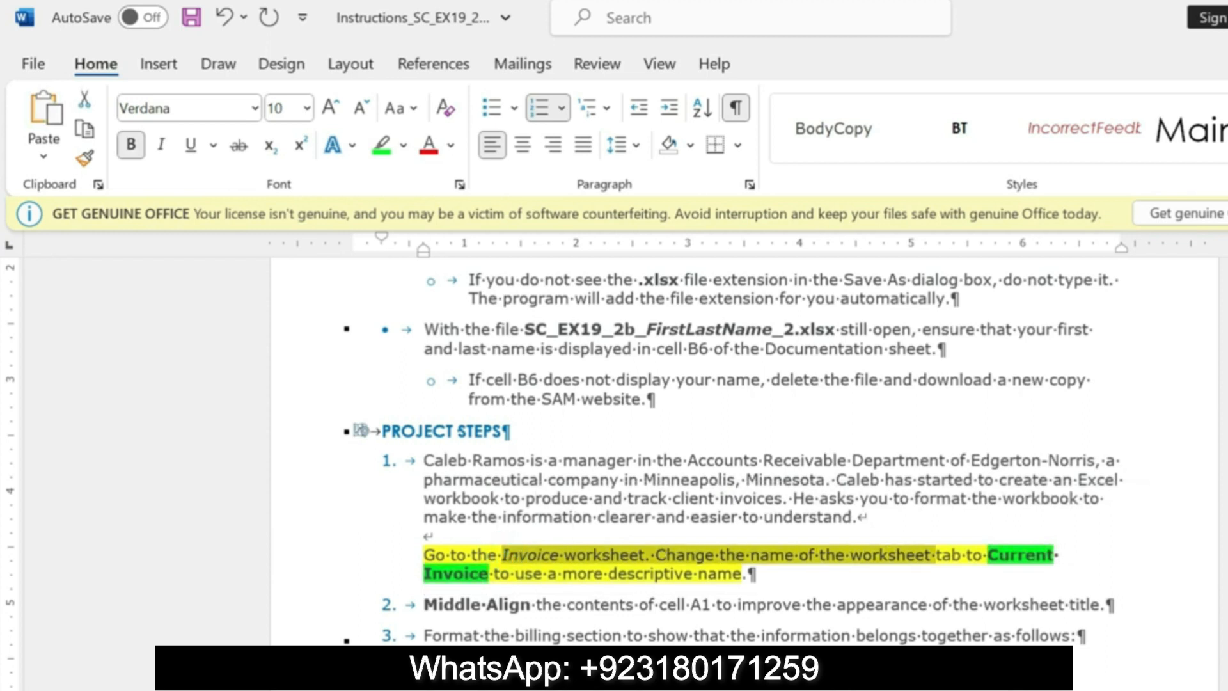
key(alt+Tab)
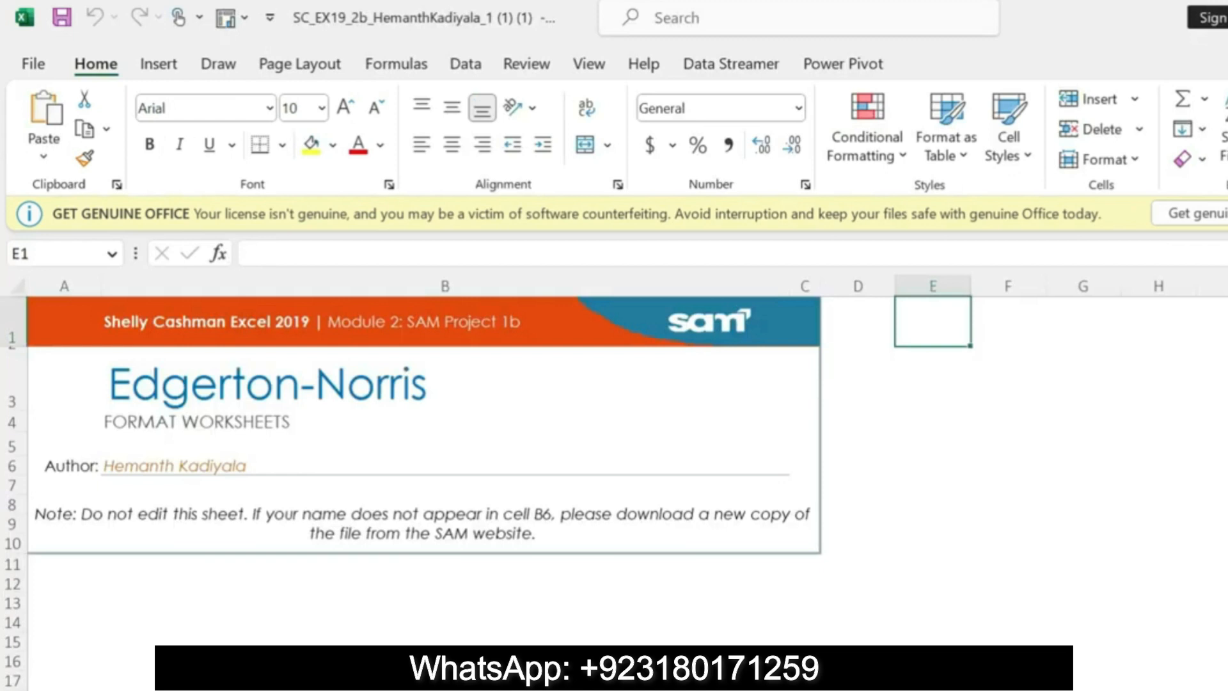
right_click(323, 679)
click(386, 471)
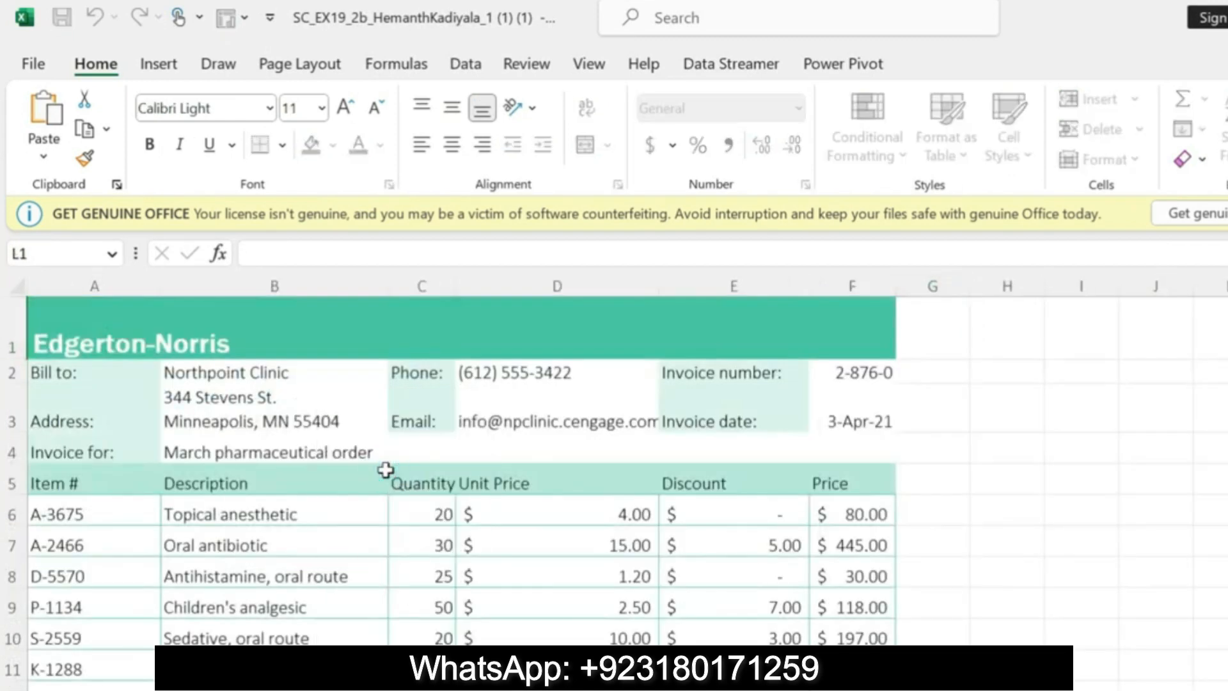
key(Return)
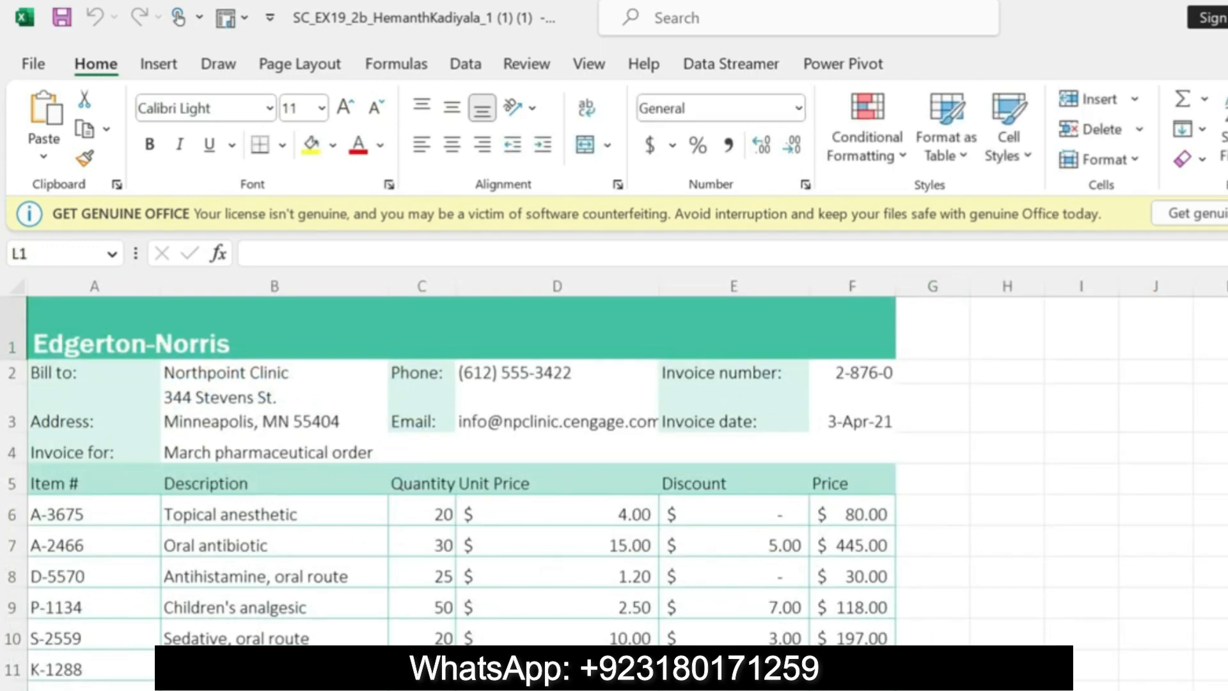
Step: Switch back to the Word instructions and undo the green and yellow highlights on step 1
key(alt+Tab)
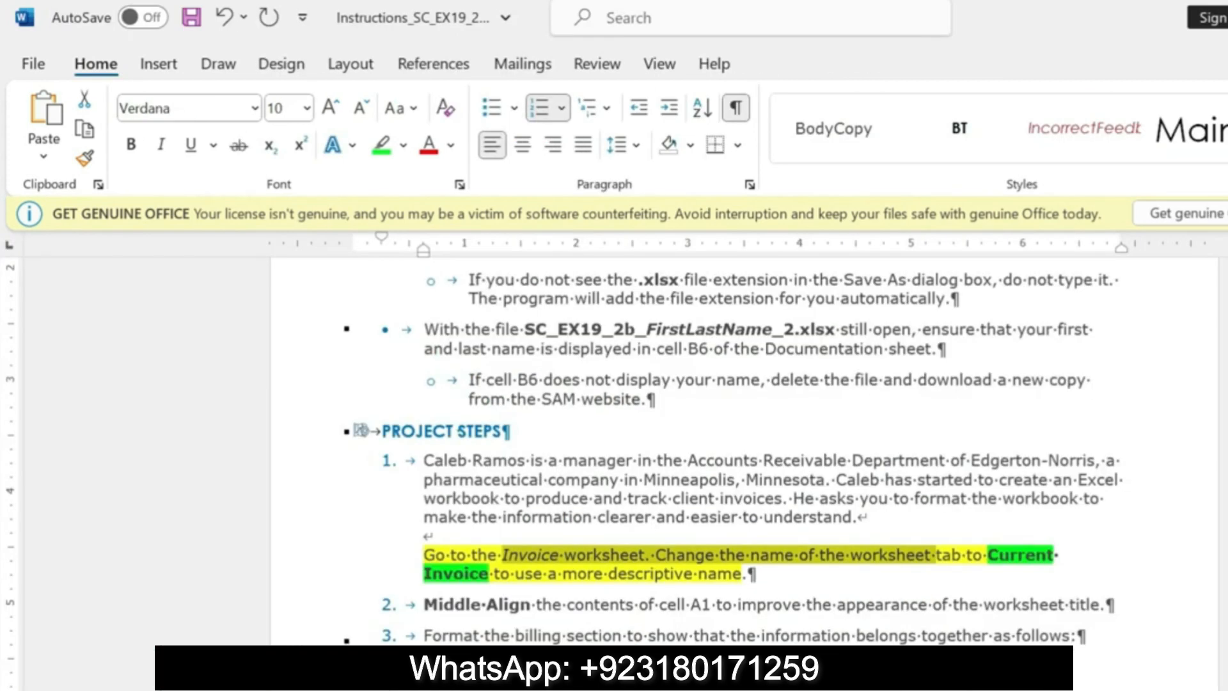
key(ctrl+z)
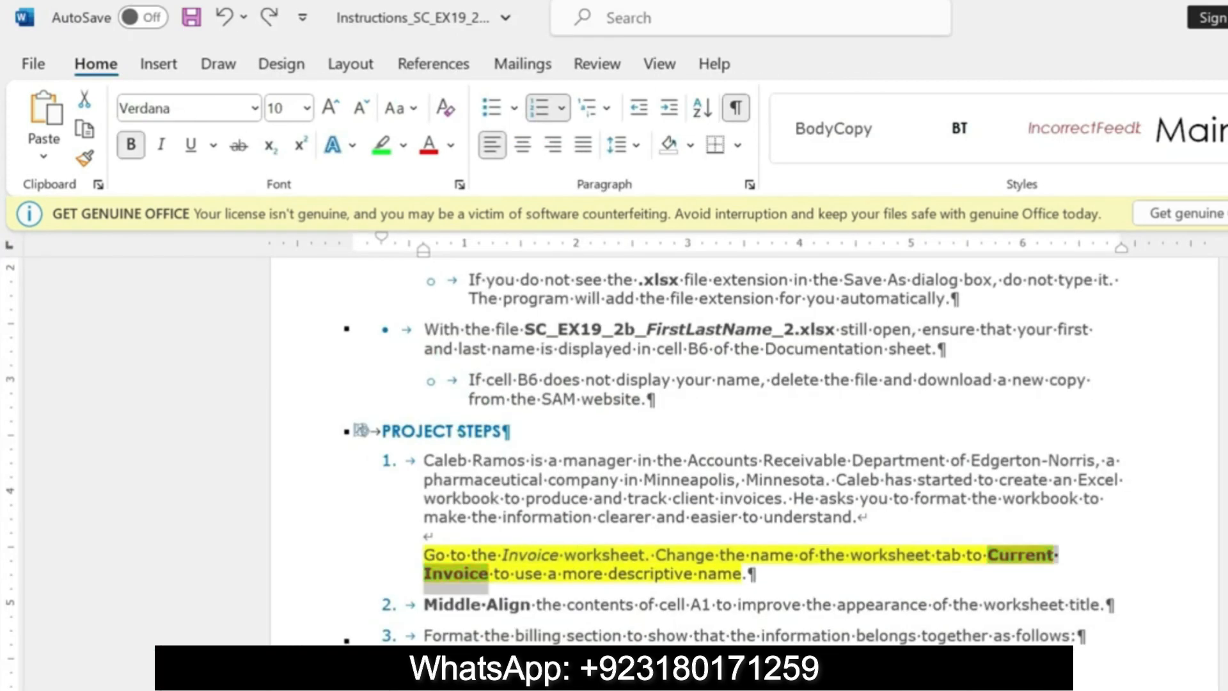
key(ctrl+z)
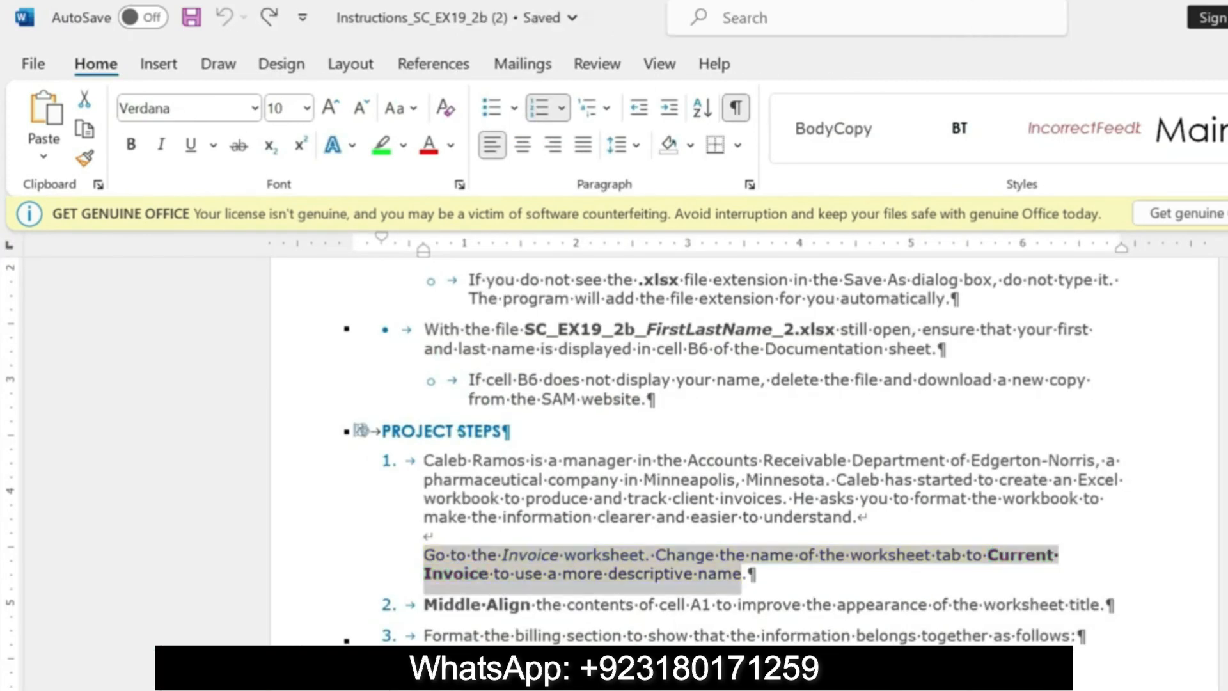
Step: Highlight the step 2 instruction about middle-aligning cell A1 in yellow
drag(424, 605, 1100, 608)
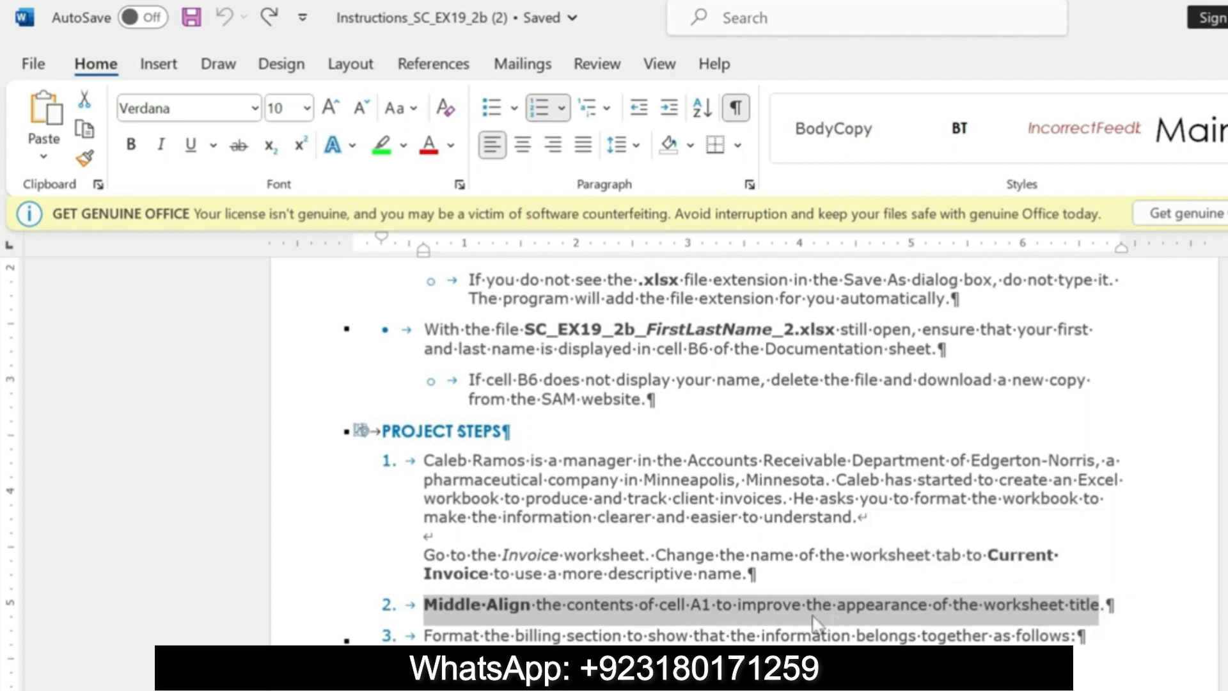
click(499, 608)
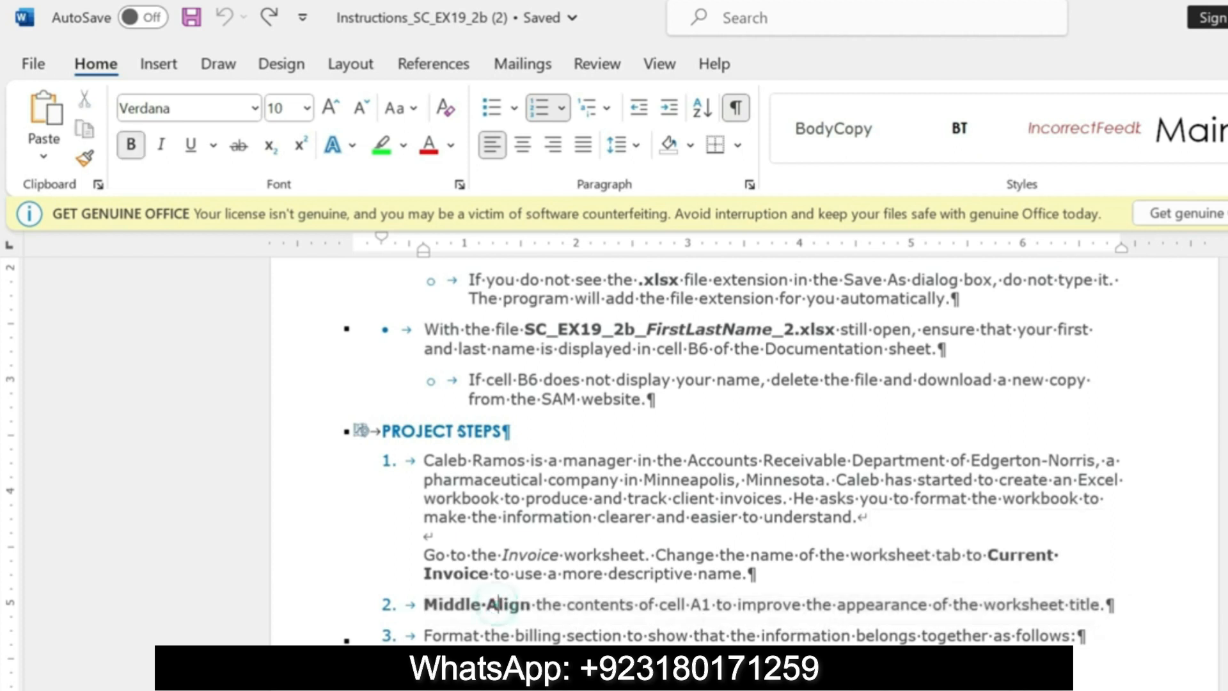
drag(424, 605, 1099, 605)
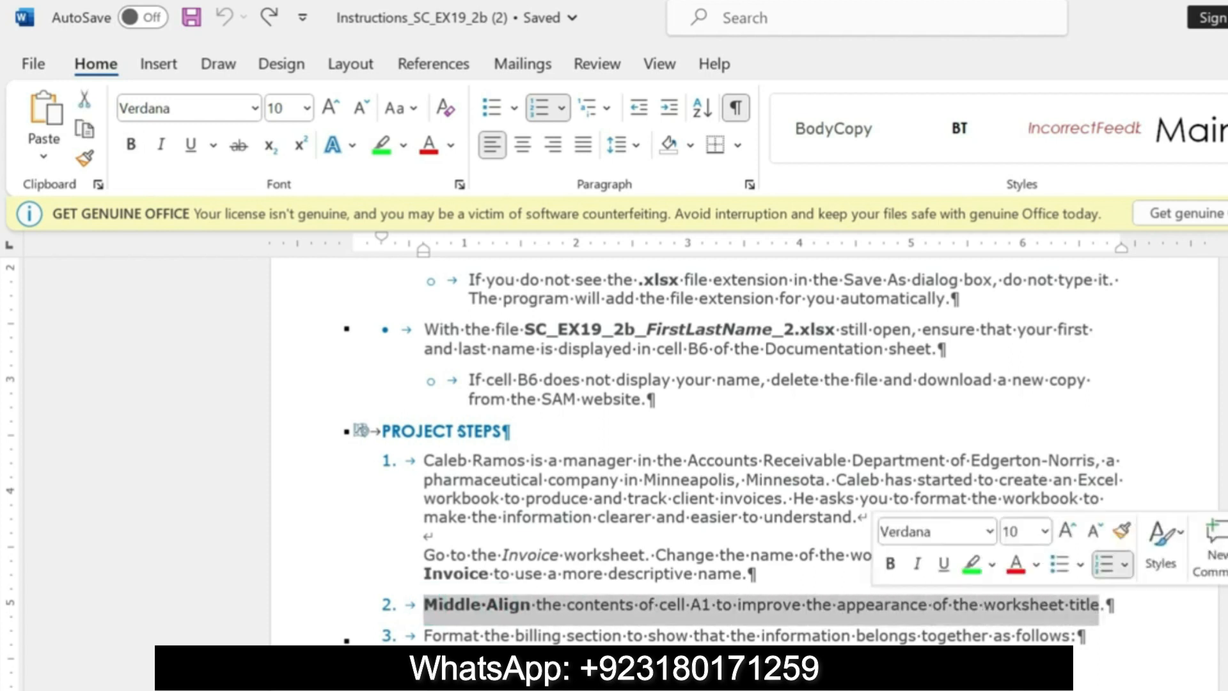
click(992, 565)
click(979, 598)
drag(423, 604, 1100, 604)
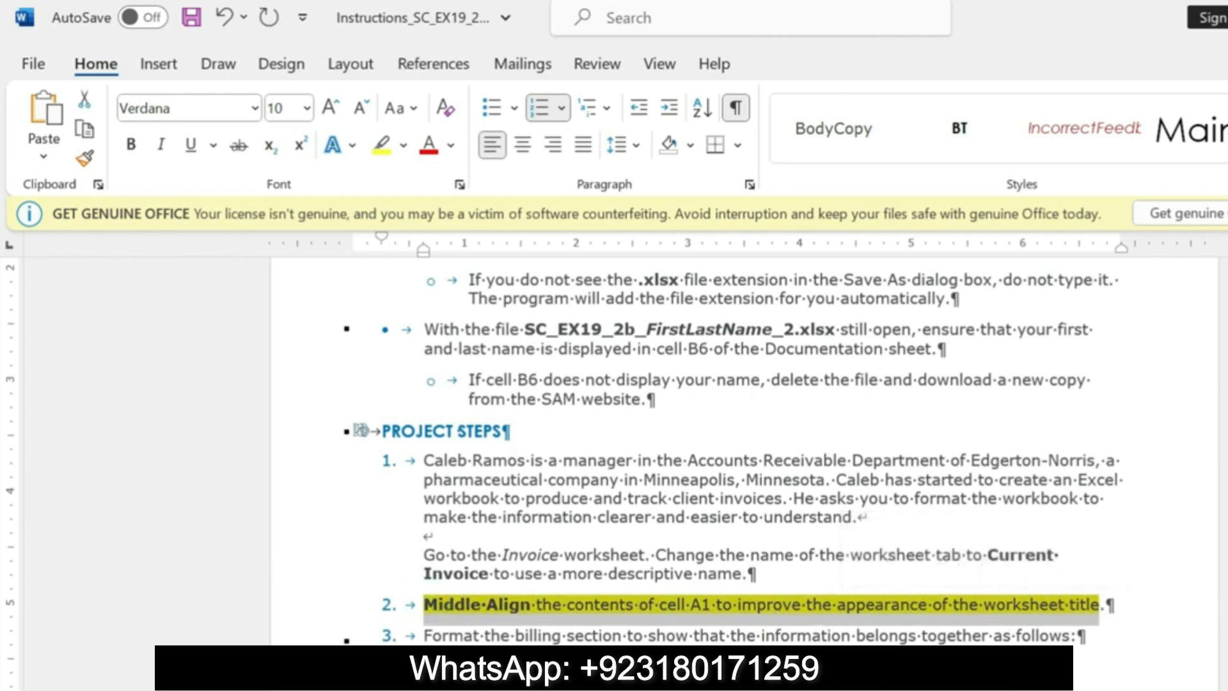
Step: Switch to Excel and middle-align the contents of title cell A1
key(alt+Tab)
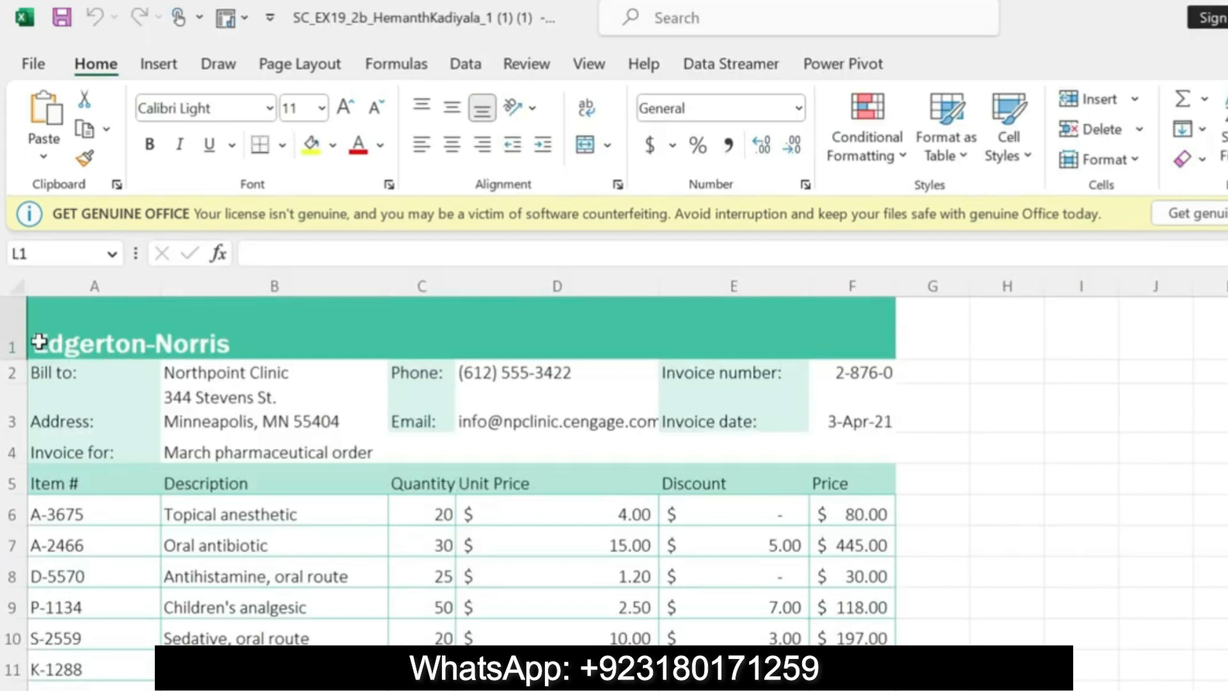
click(112, 340)
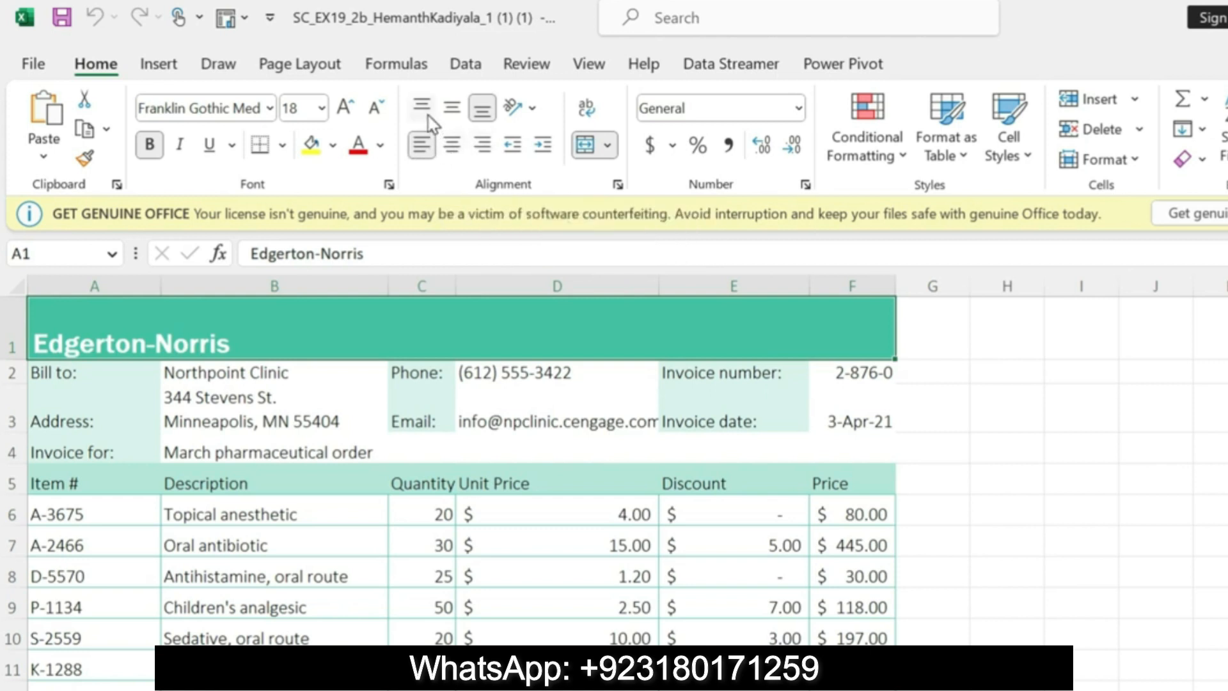
click(462, 123)
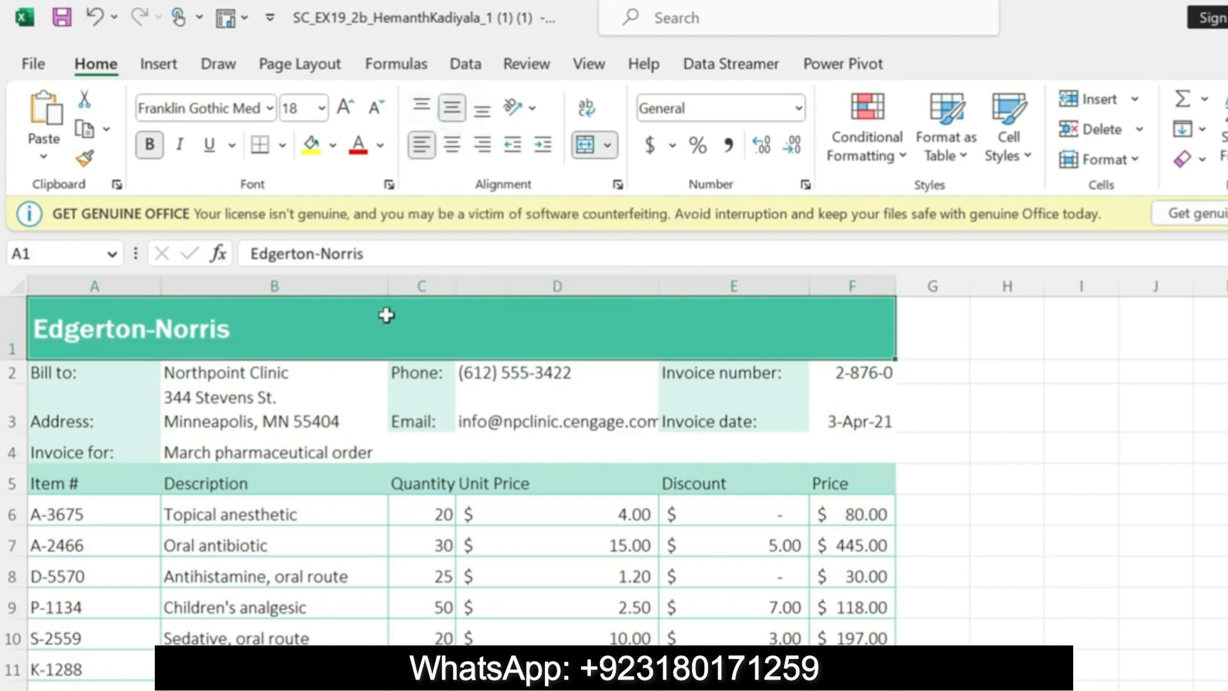
Step: In the Word instructions, undo the highlight on step 2 and highlight the first billing-section item under step 3
click(742, 678)
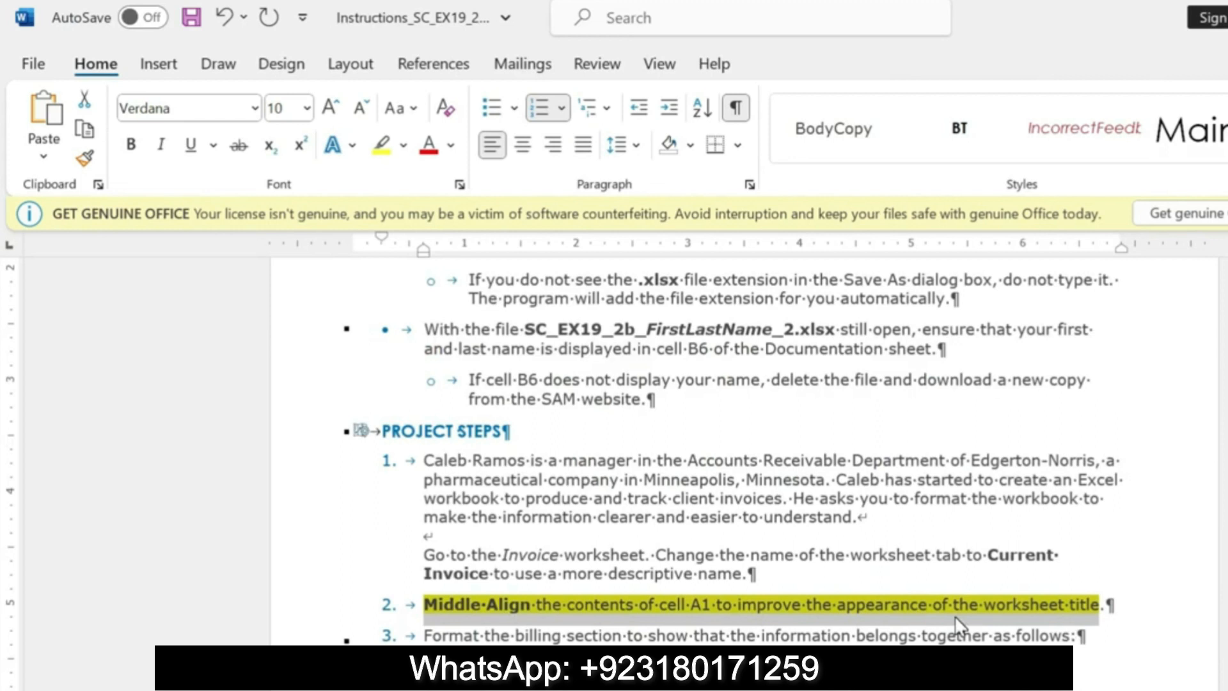
key(ctrl+z)
drag(425, 635, 1087, 637)
click(469, 667)
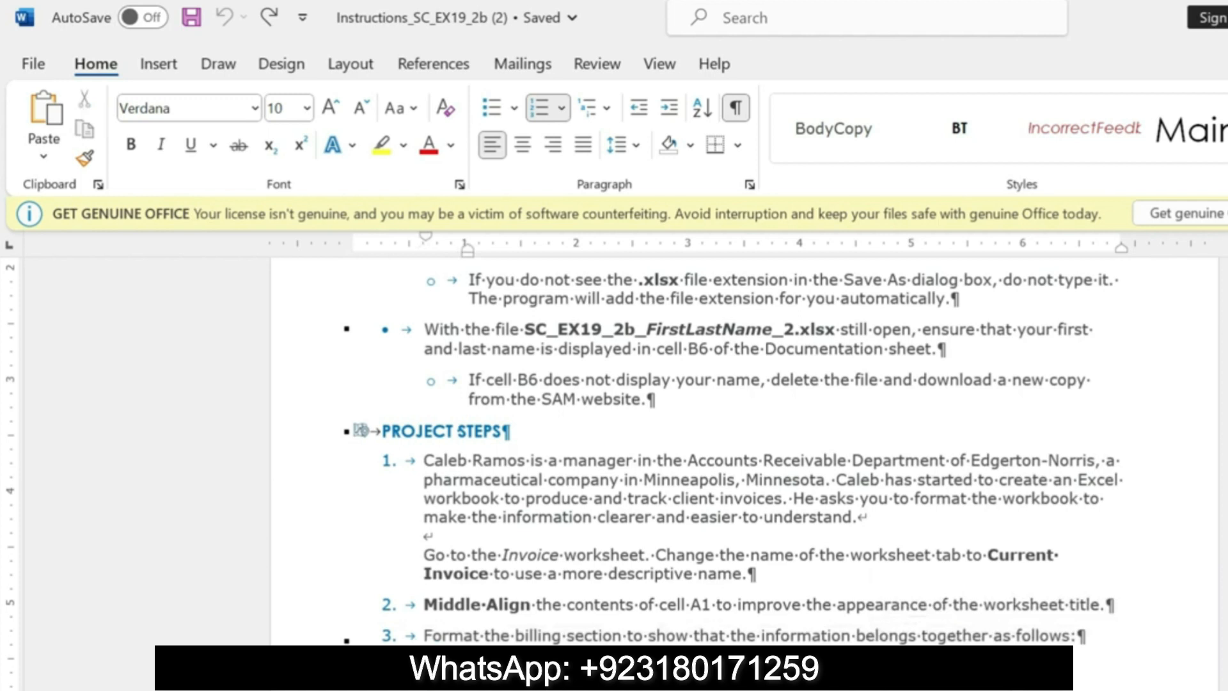
drag(469, 667, 787, 667)
click(890, 626)
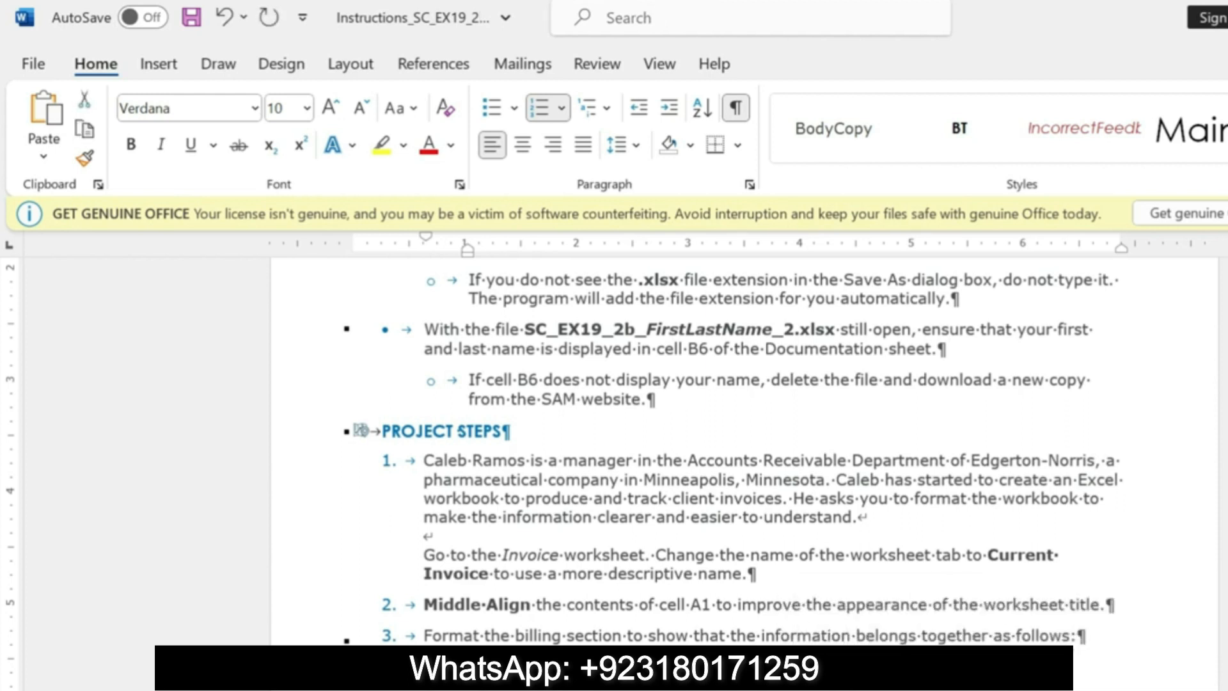
Step: Switch to Excel and add Outside Borders to the billing section range A2:F4
key(alt+Tab)
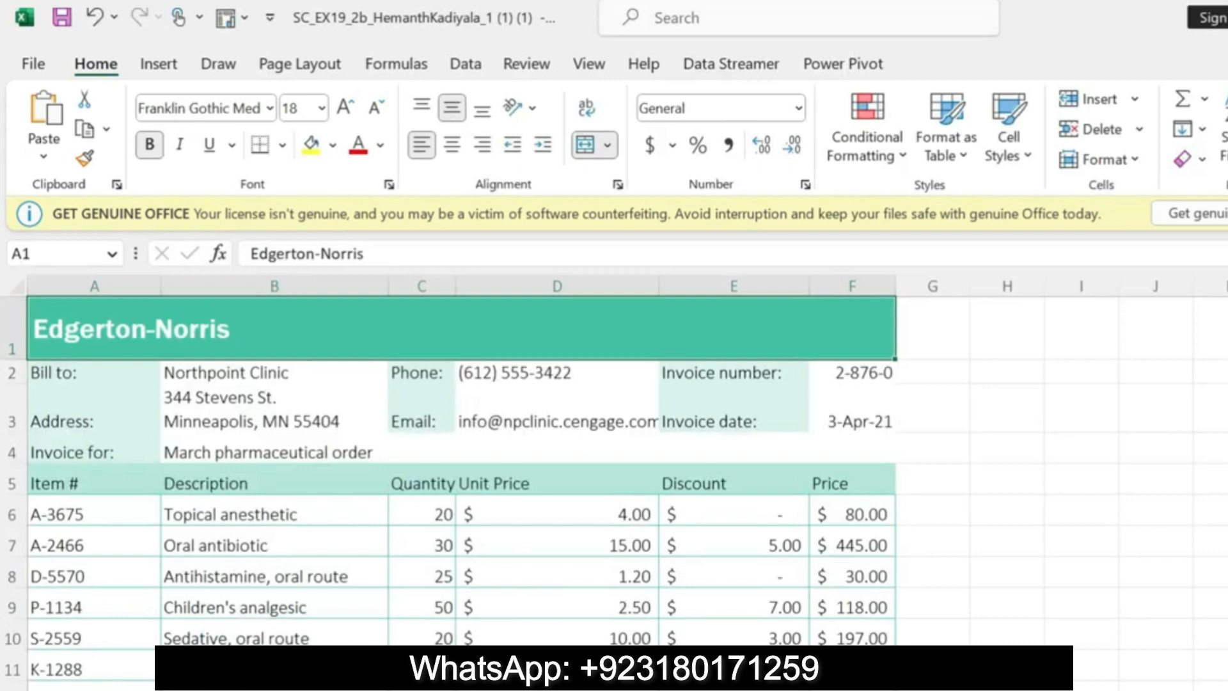
click(83, 254)
key(BackSpace)
text(A2:F4)
key(Return)
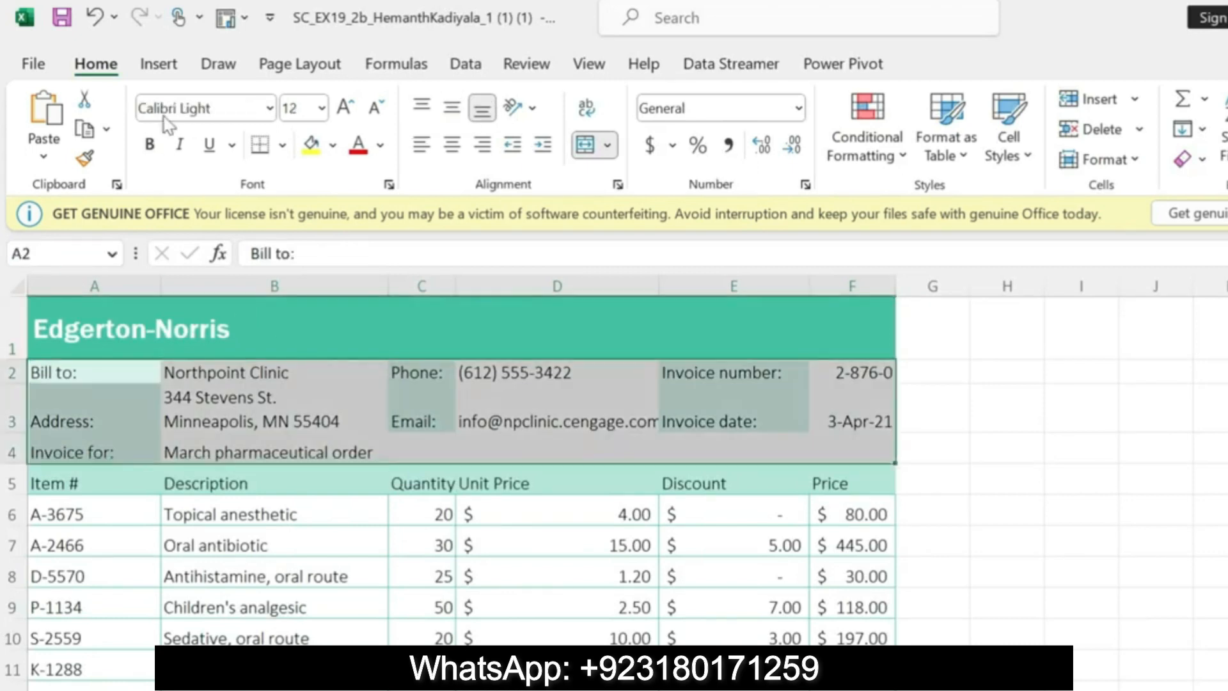
click(281, 146)
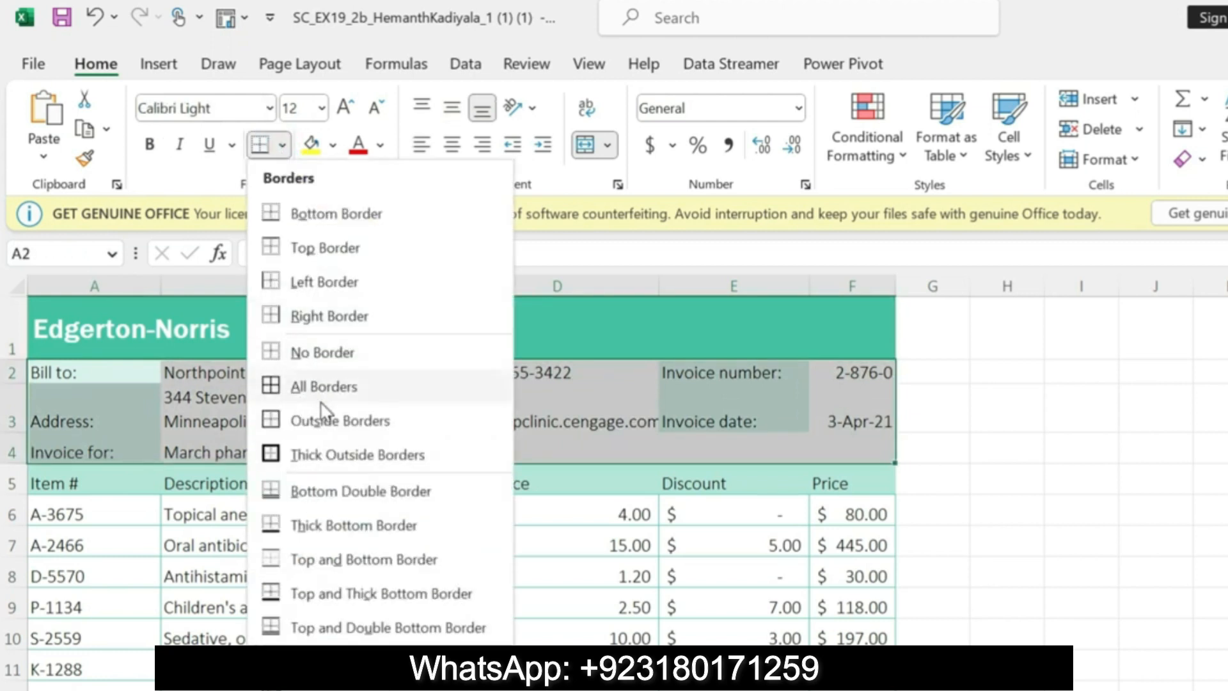
click(330, 422)
click(1039, 397)
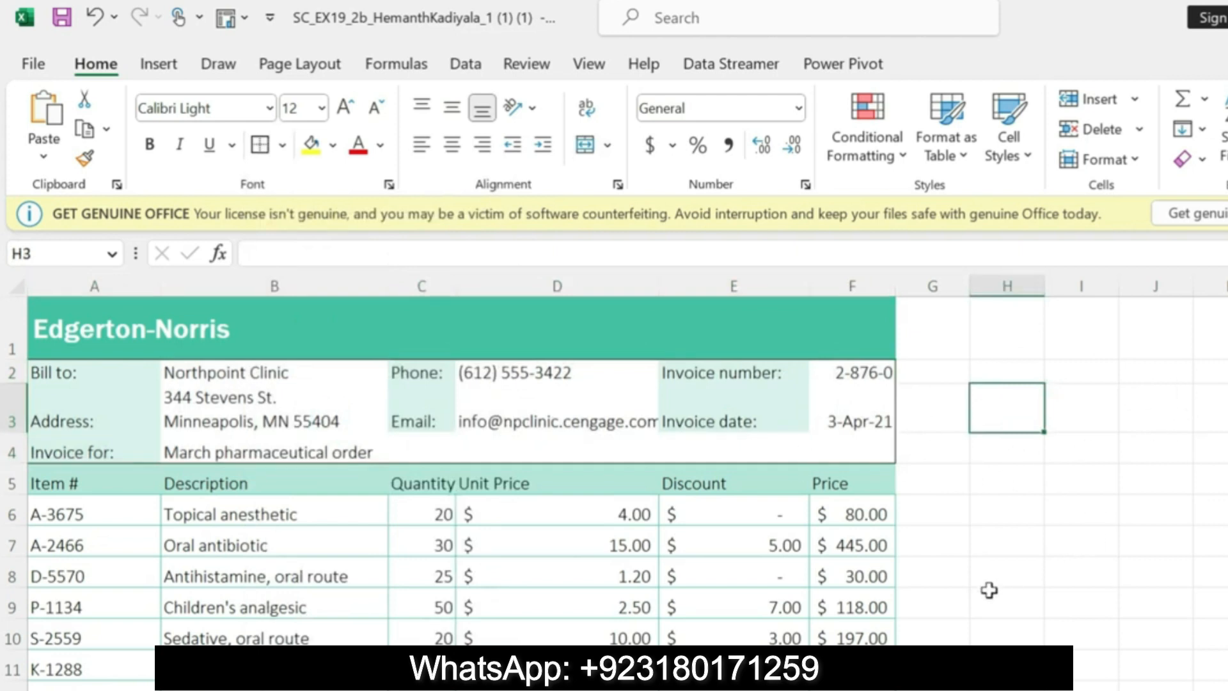
Step: Switch to the Word instructions and highlight step 3b about the Green, Accent 4 border color in yellow
click(982, 688)
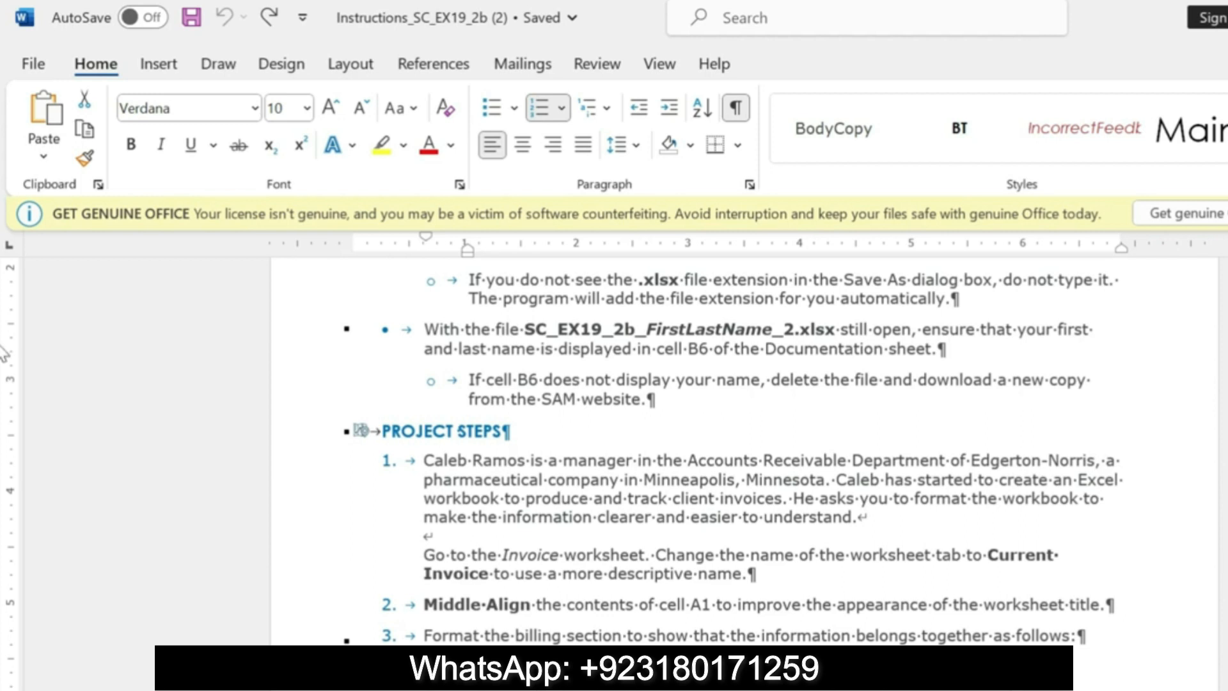
scroll(742, 447, down, 3)
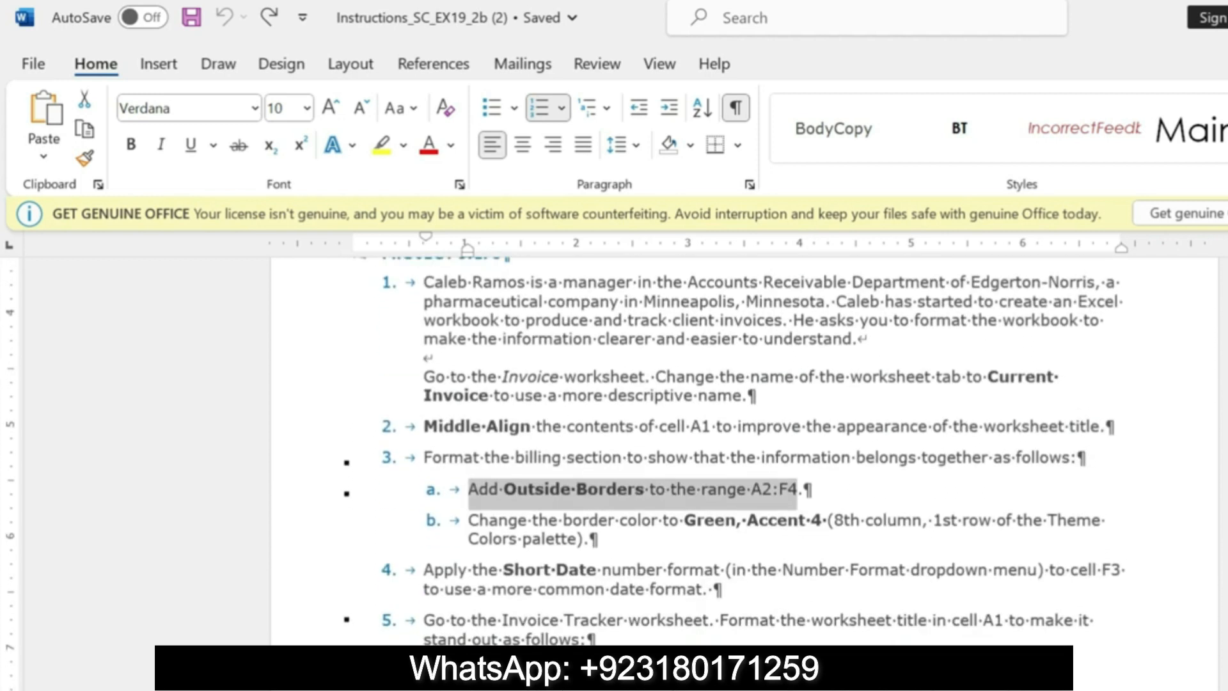
drag(473, 520, 598, 539)
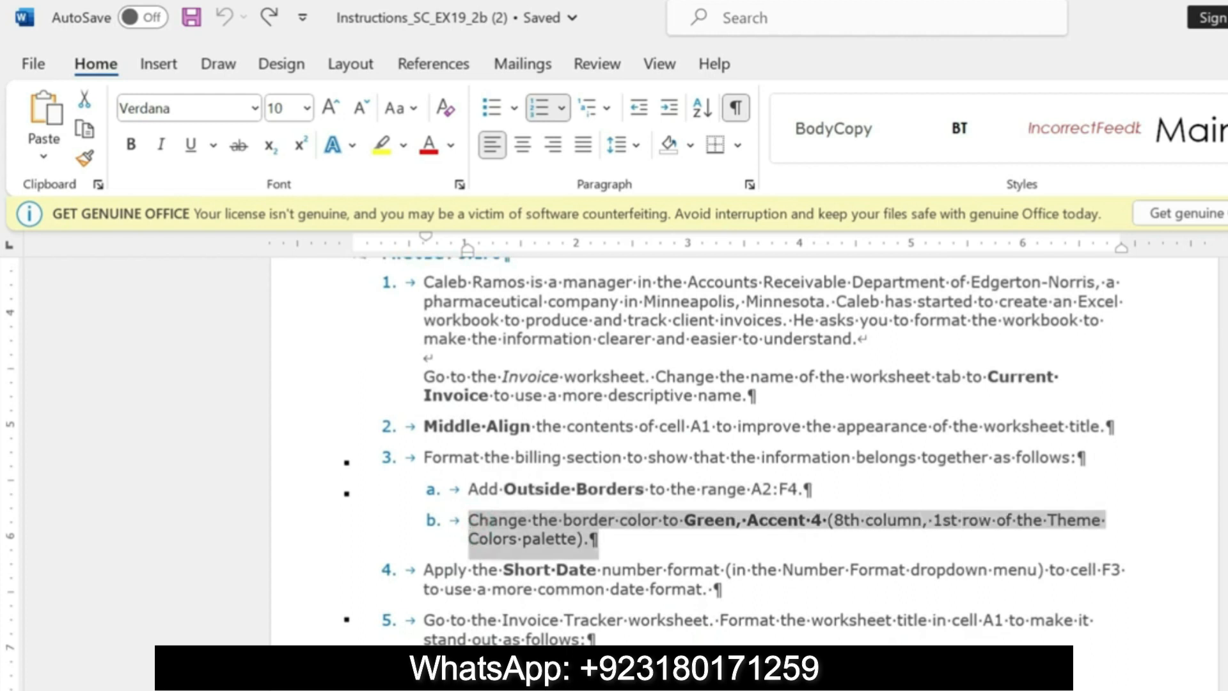
click(971, 495)
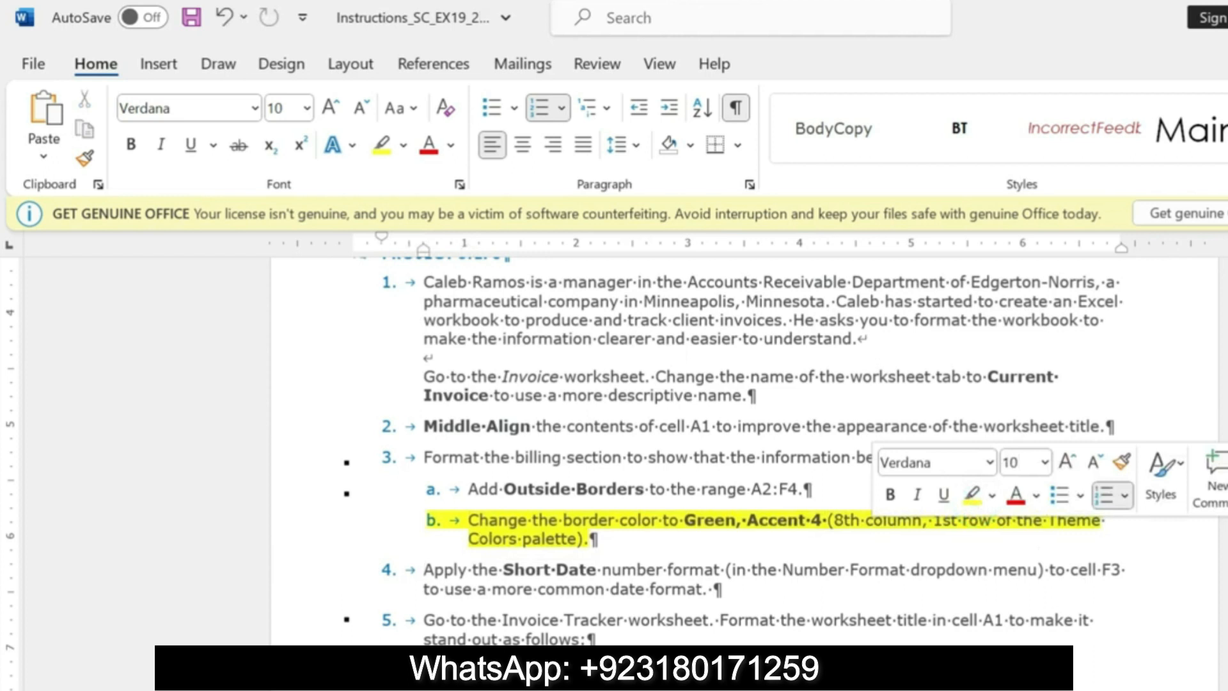
drag(472, 520, 599, 540)
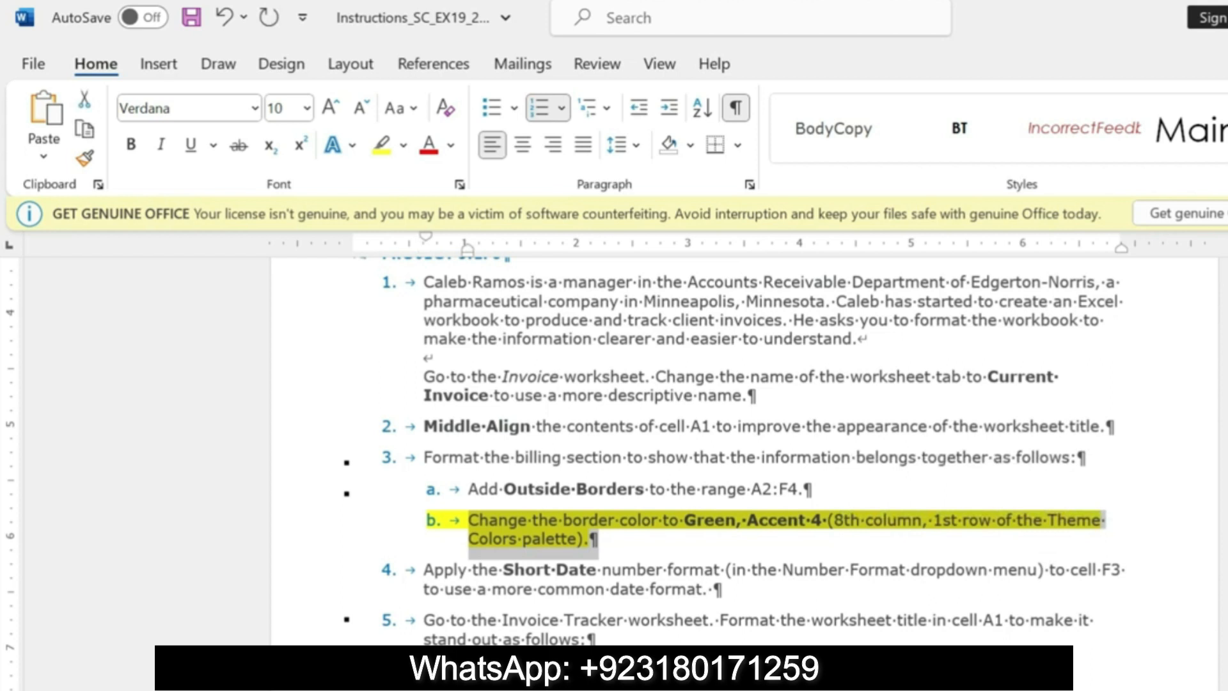
Step: Switch to Excel, select the range A2:F4 and open its detailed border settings
key(alt+Tab)
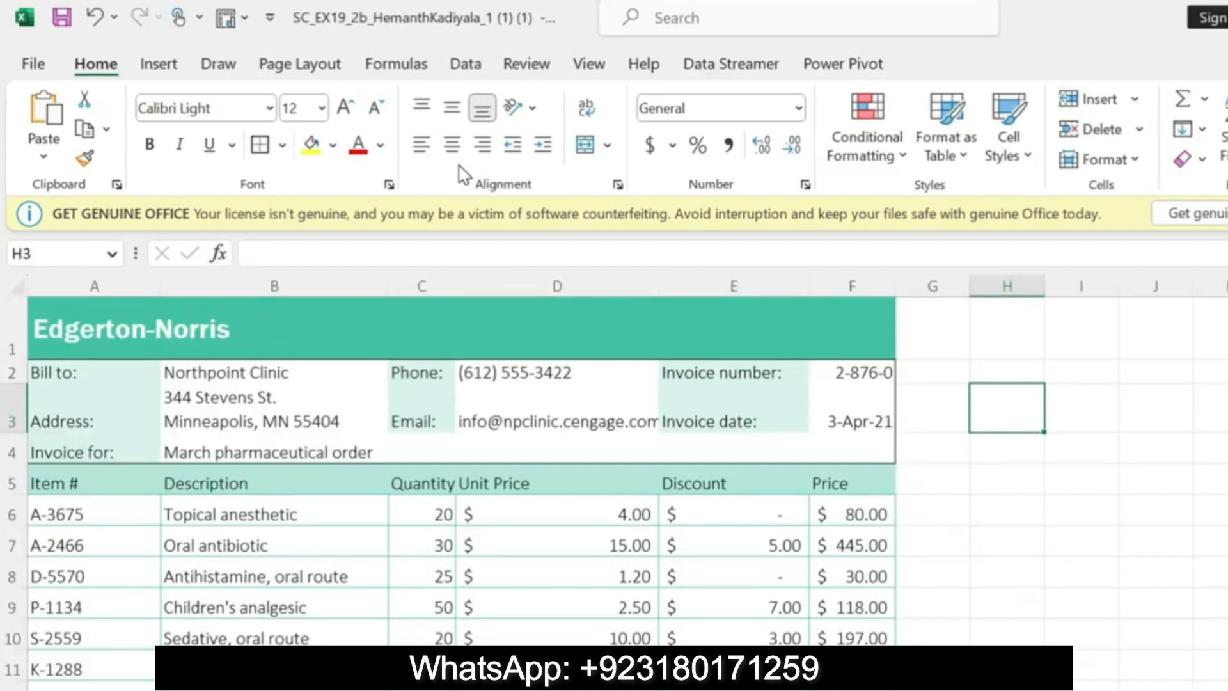
key(alt)
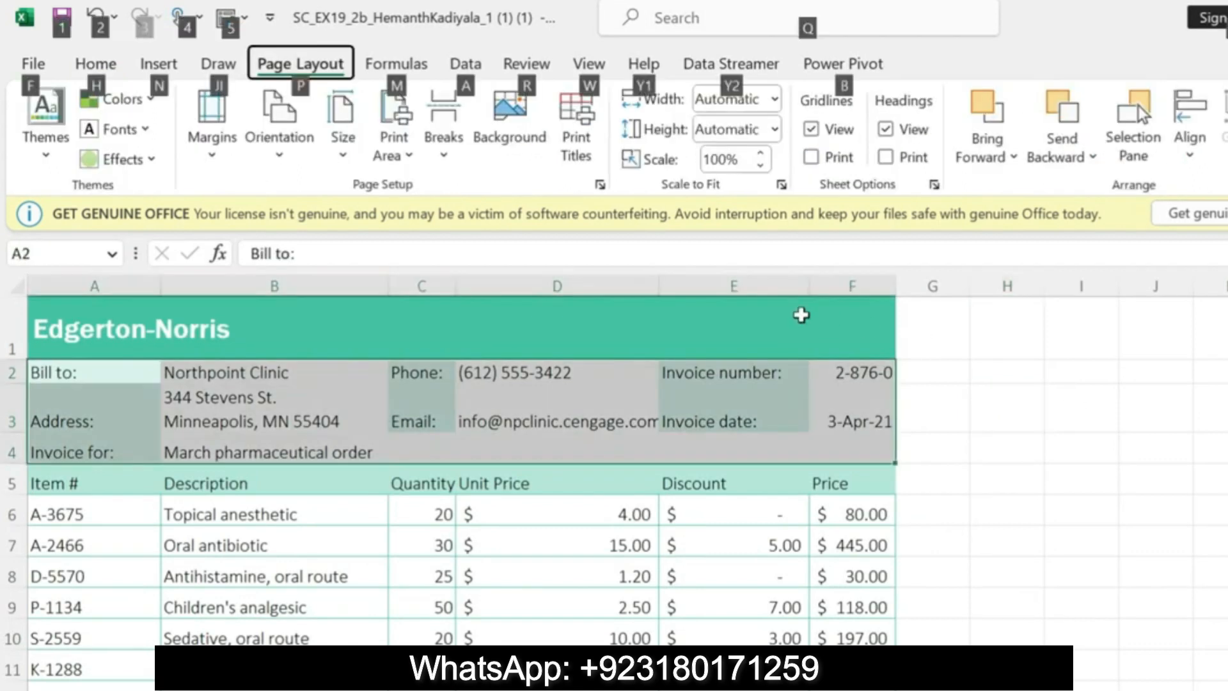
click(444, 144)
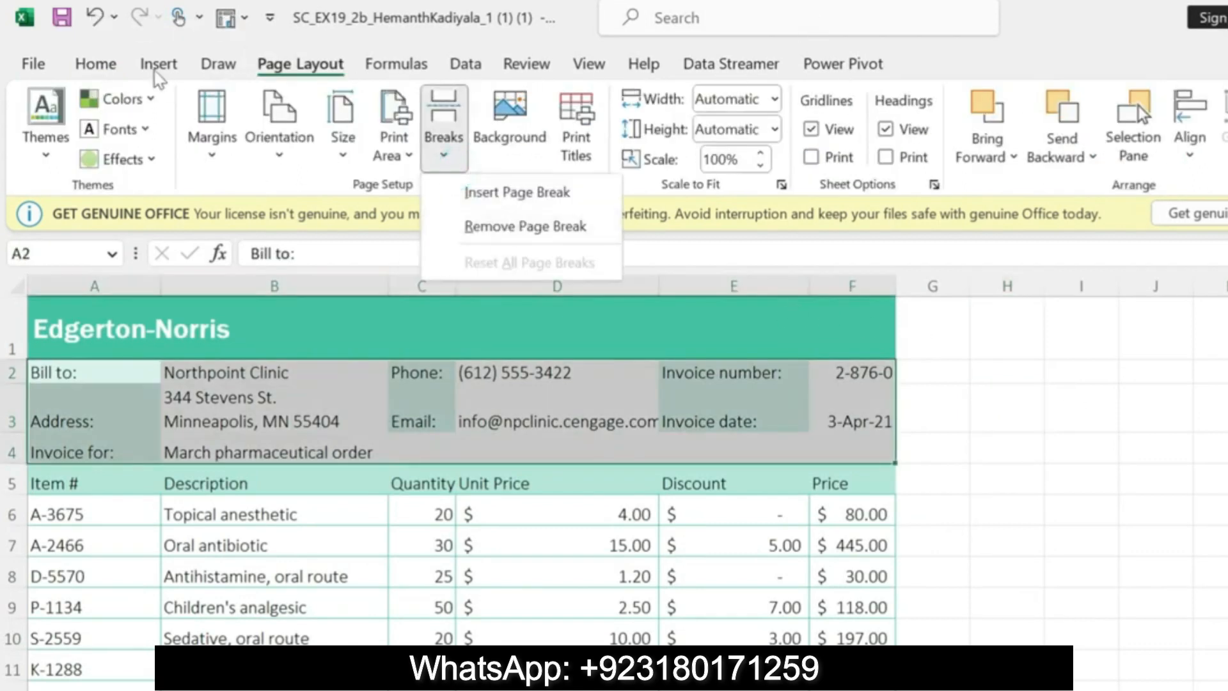
click(96, 64)
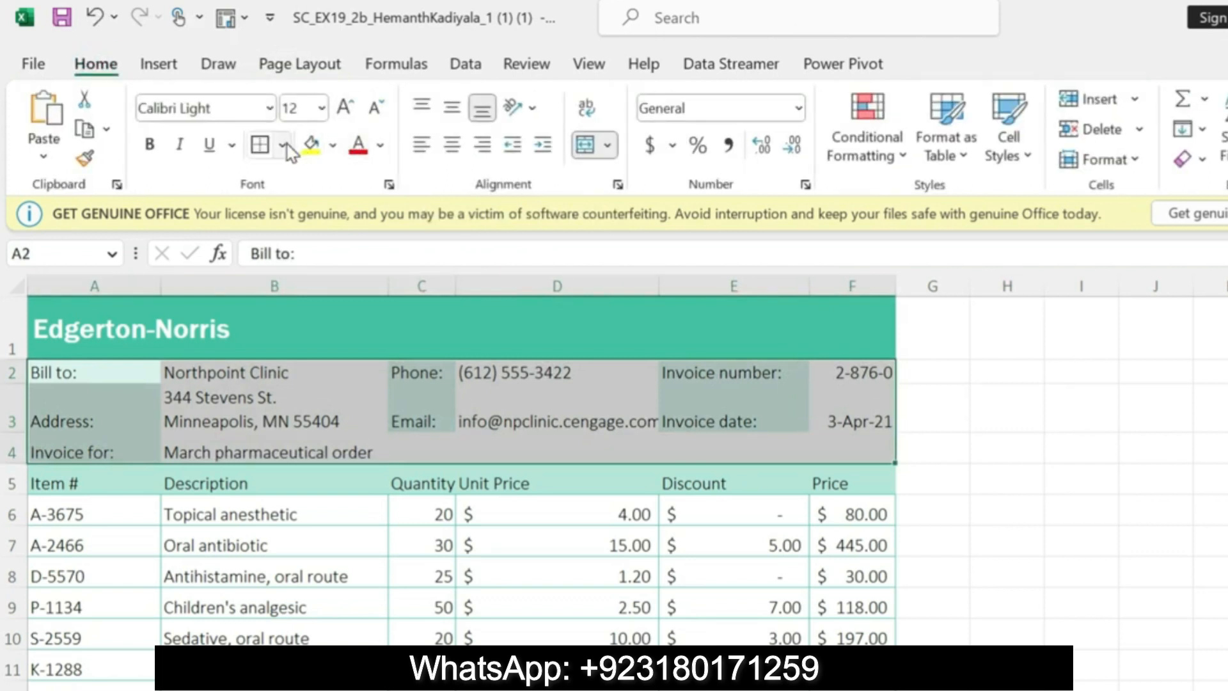
click(281, 145)
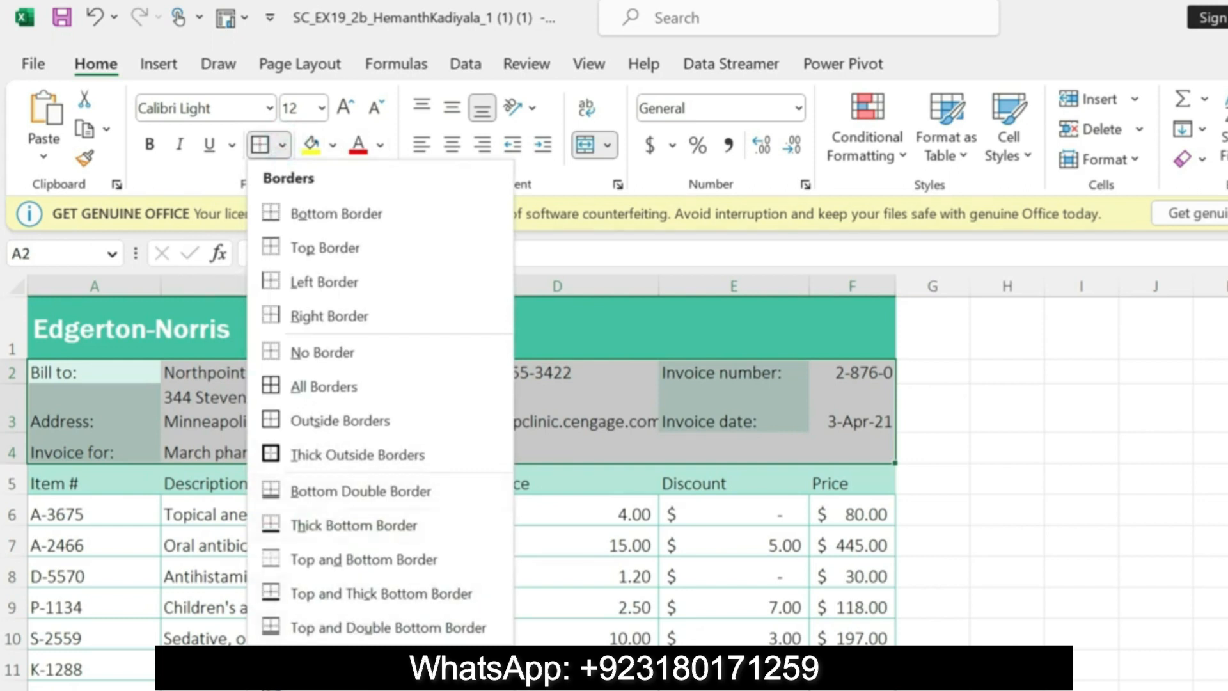
key(Escape)
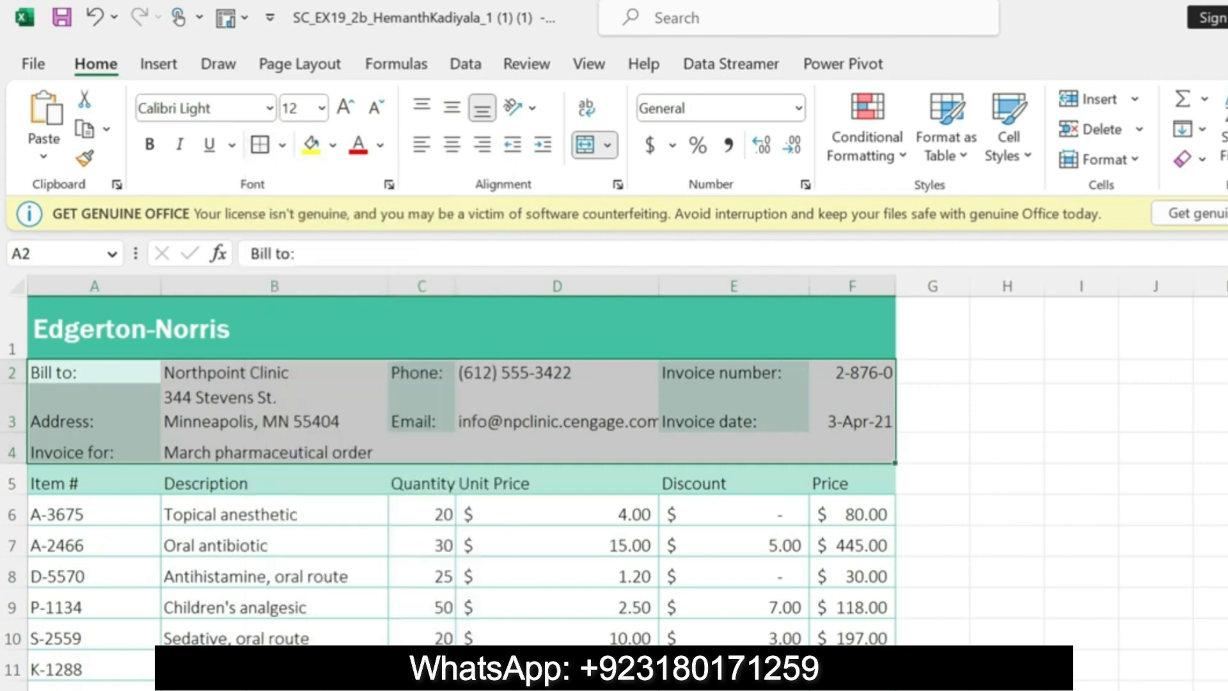
scroll(822, 500, down, 3)
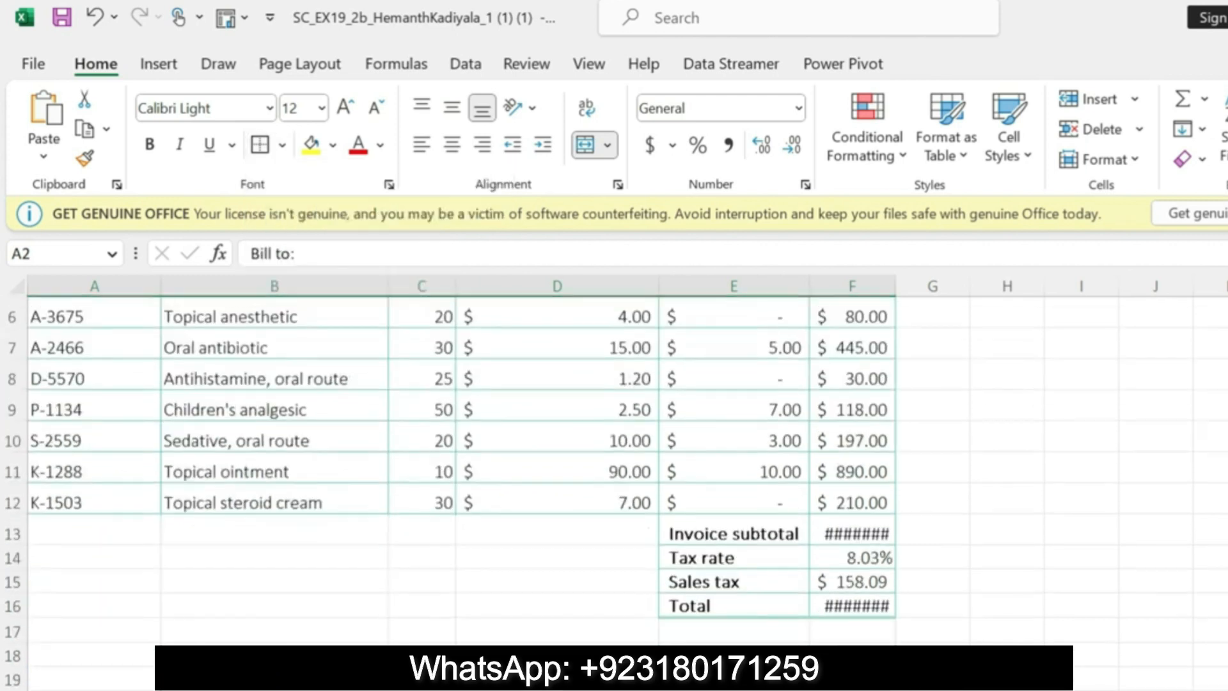
click(281, 145)
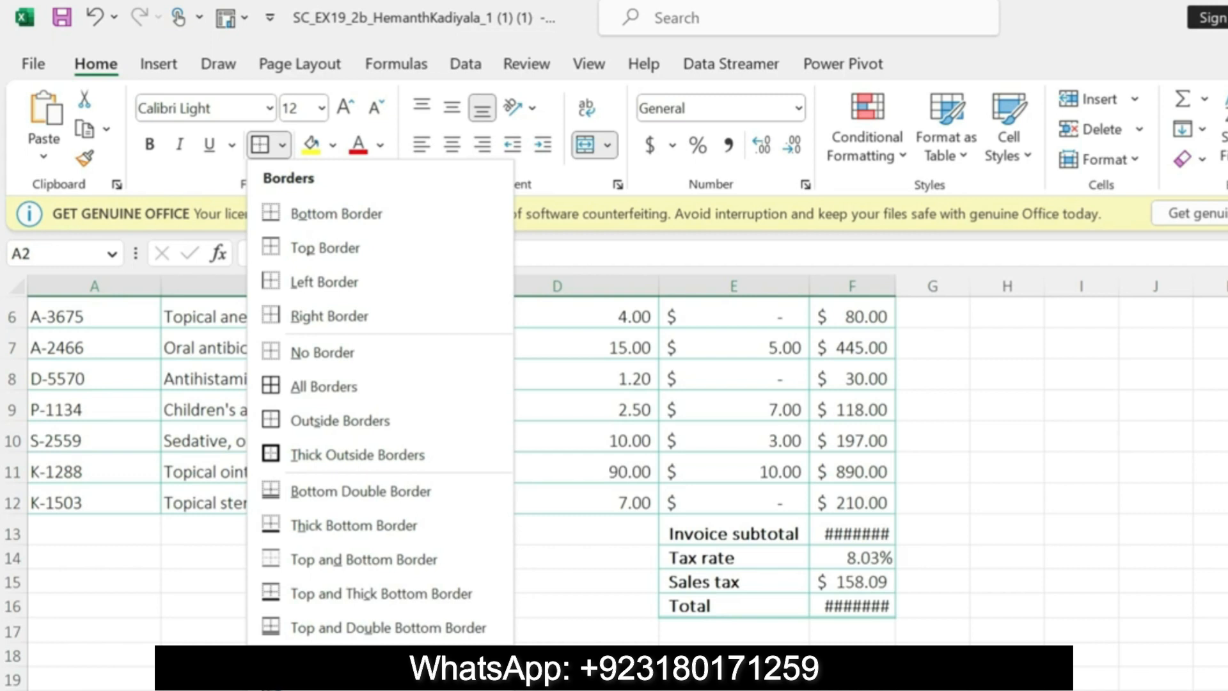
scroll(381, 410, down, 3)
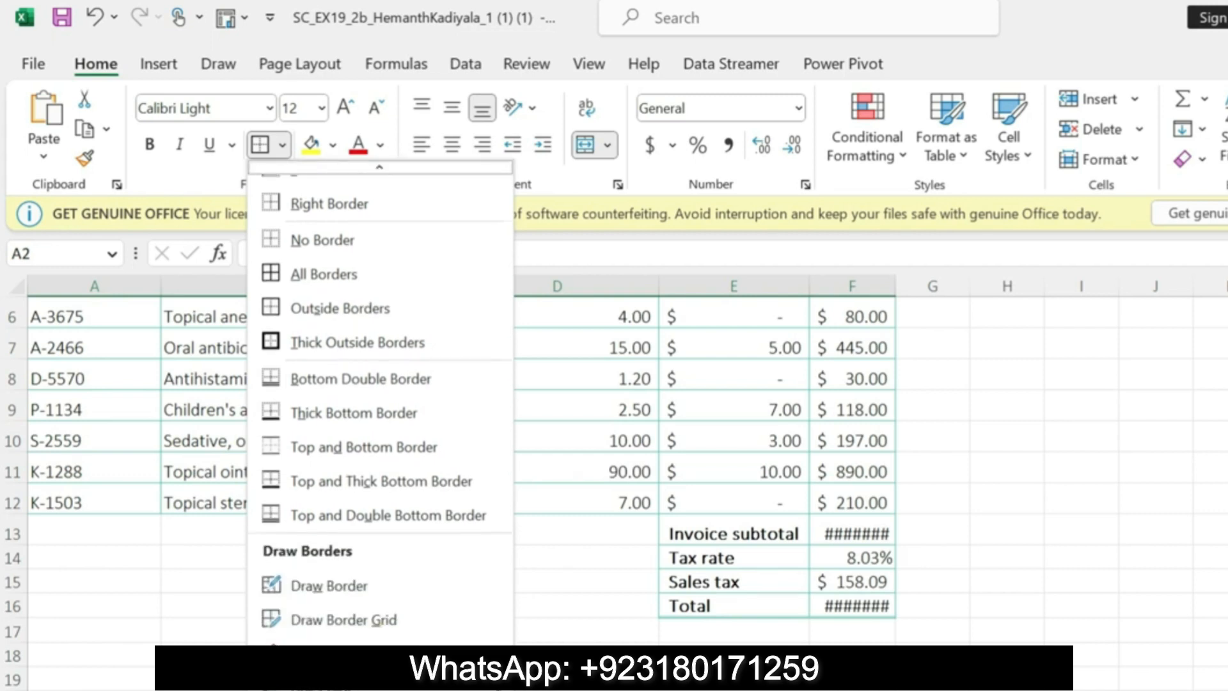
click(332, 689)
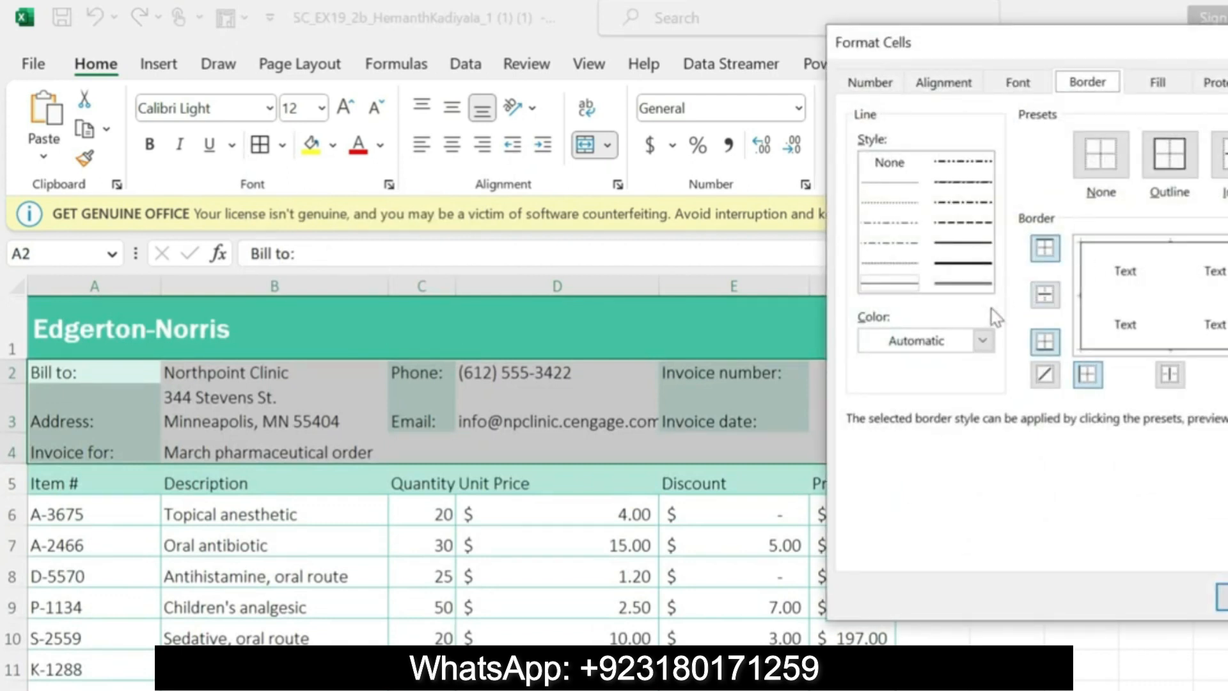
Step: Apply an outline border in Green, Accent 4 to the selected billing section
click(983, 338)
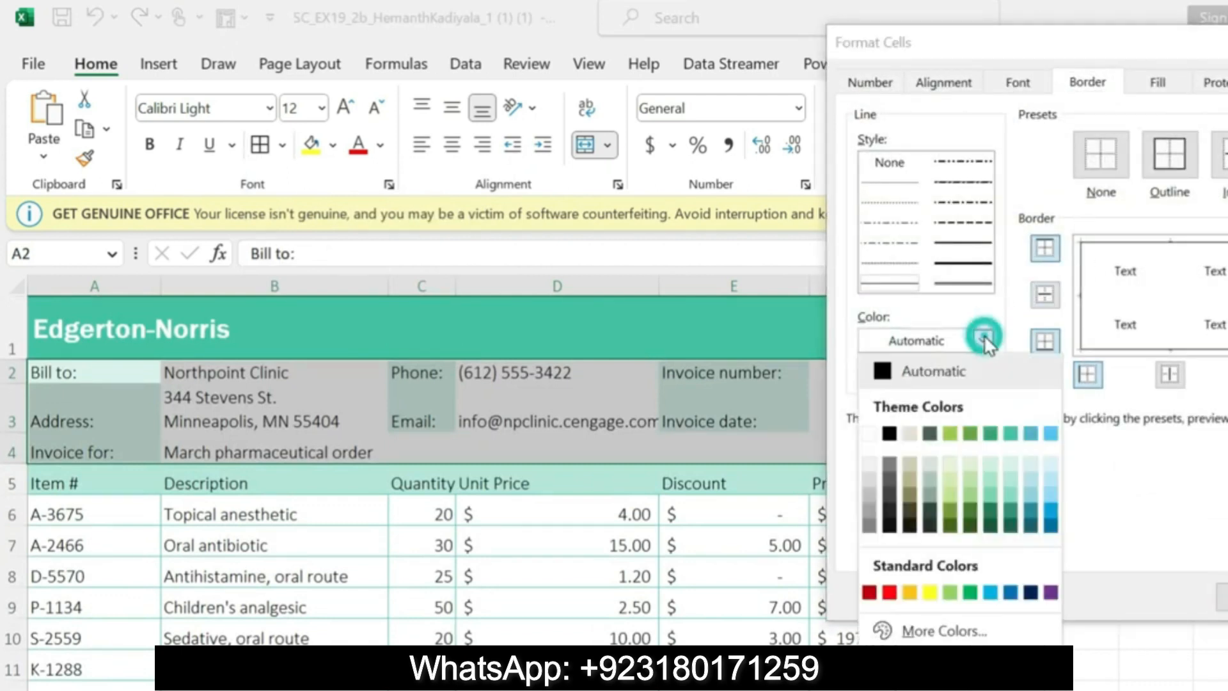
click(1011, 434)
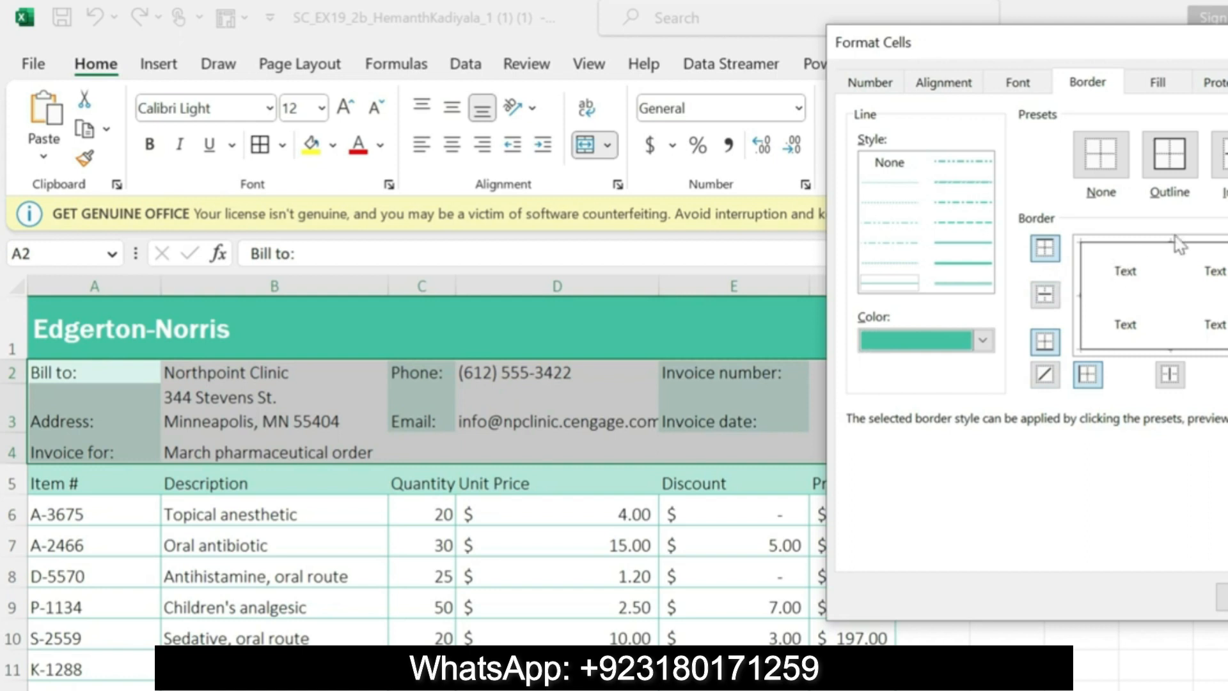
click(1170, 156)
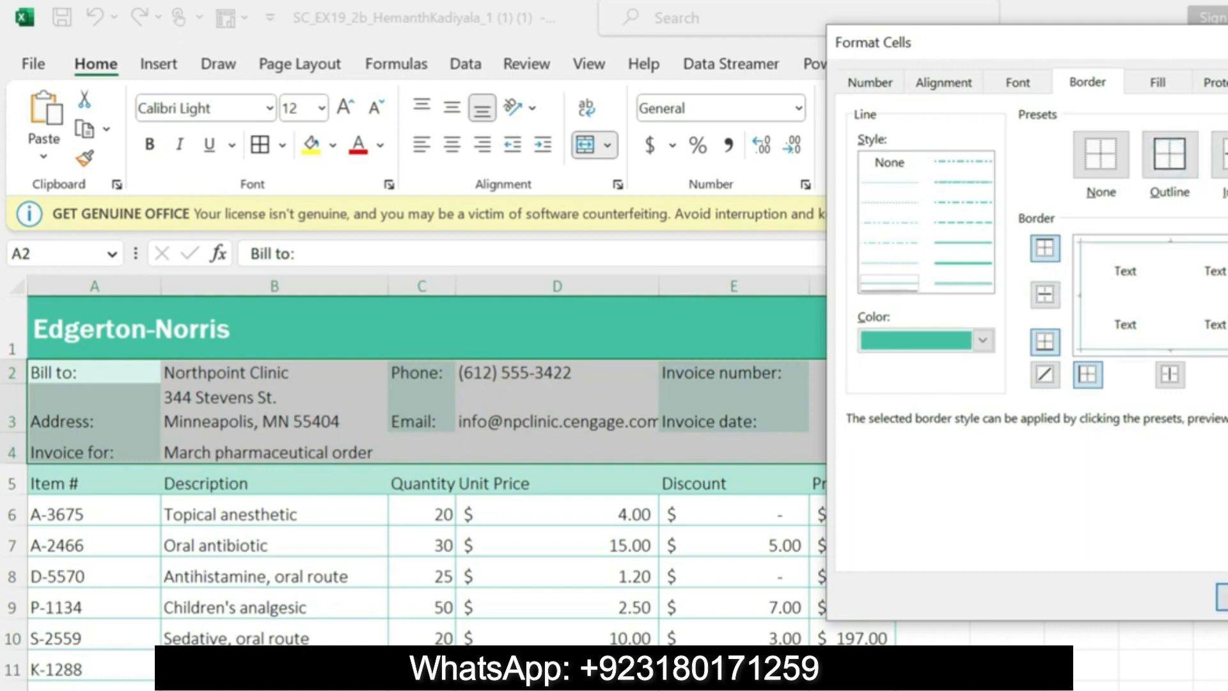
click(1222, 599)
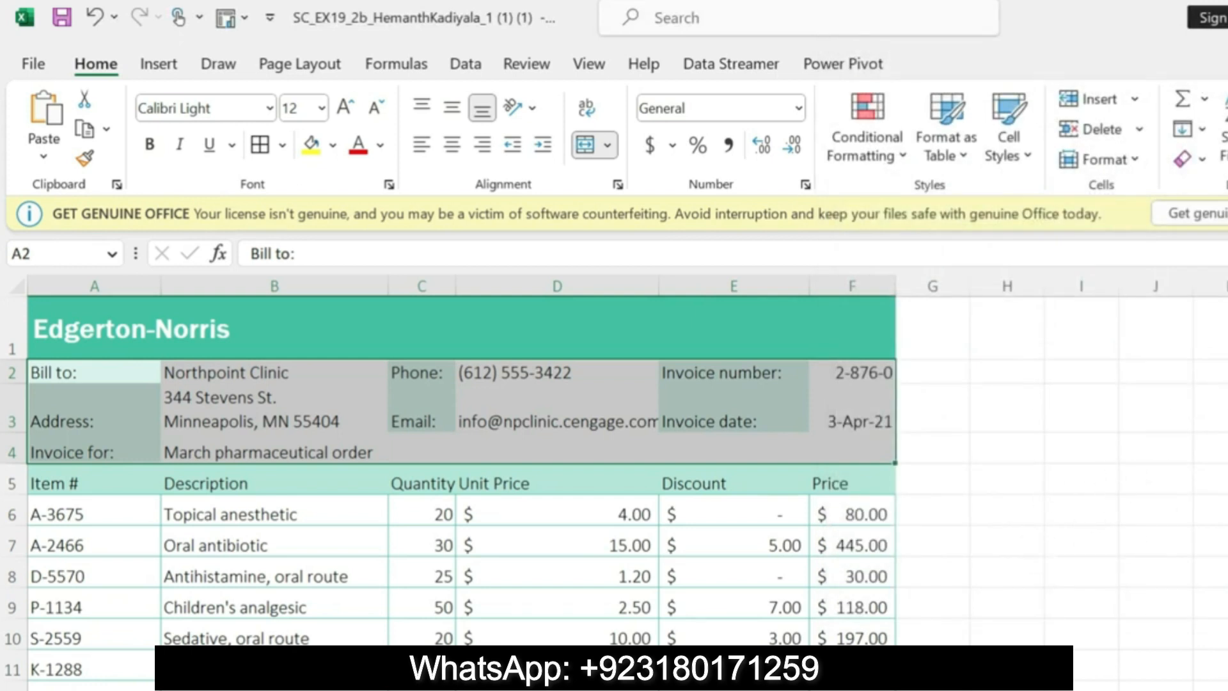
Step: Switch to the Word instructions, undo the highlight on step 3b and highlight the step 4 Short Date instruction in yellow
key(alt+Tab)
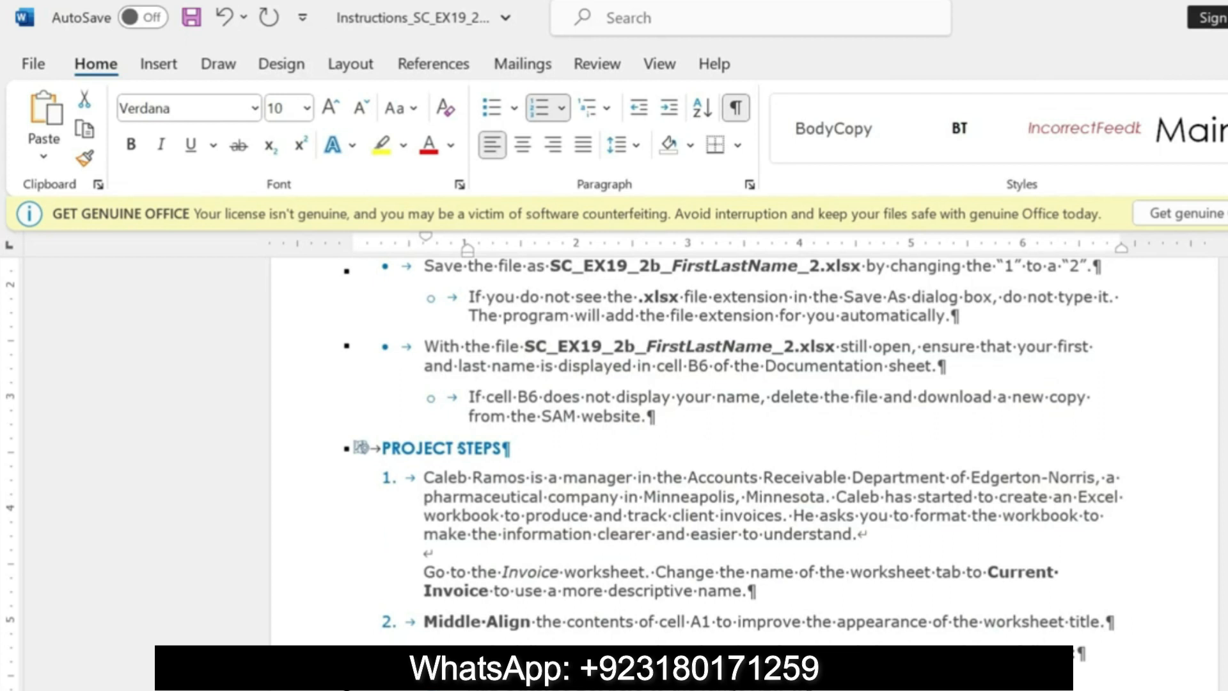
scroll(371, 584, down, 5)
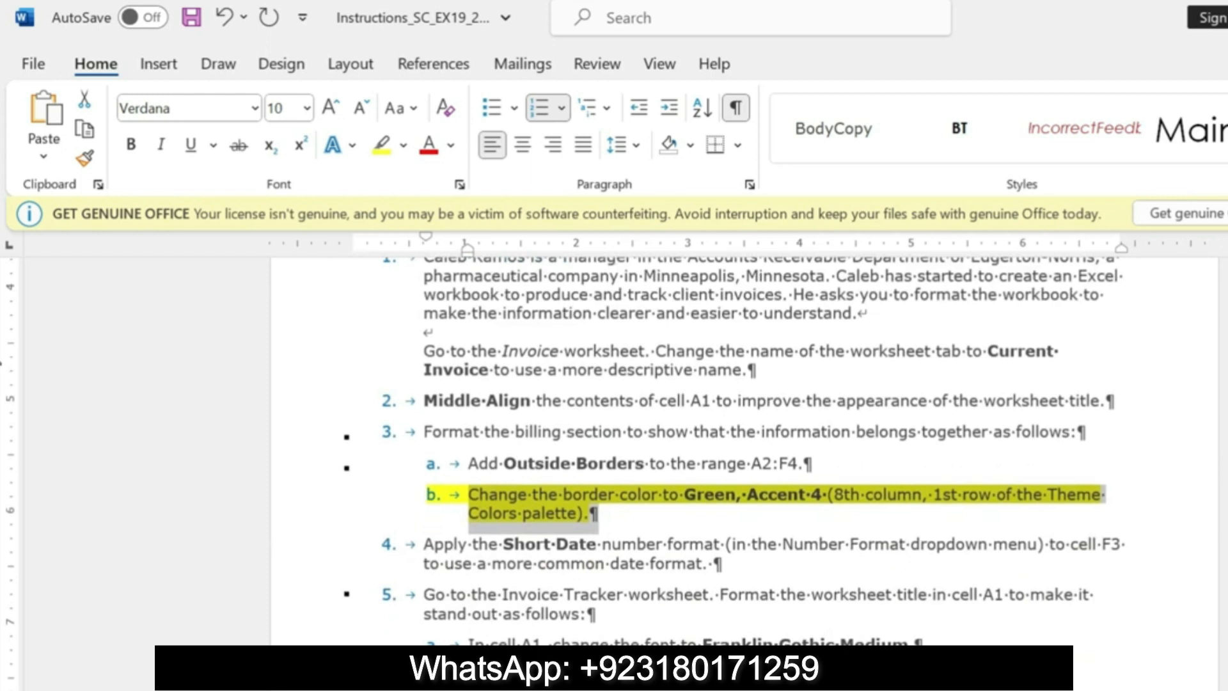
key(ctrl+z)
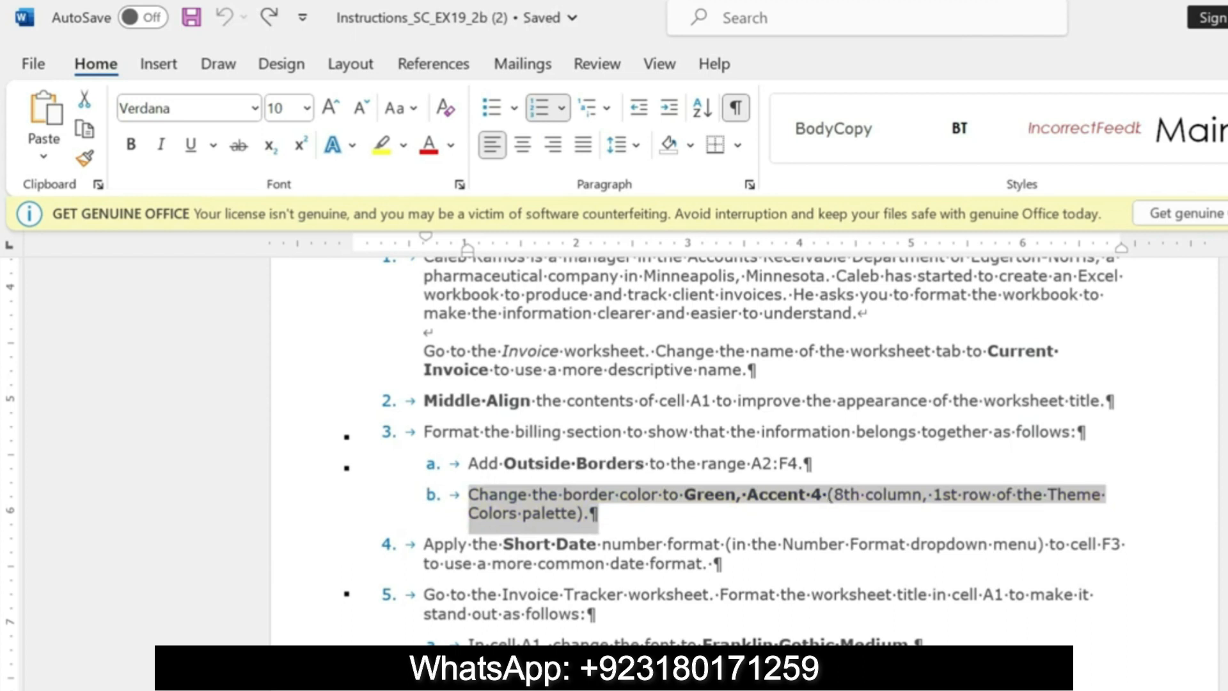
drag(425, 543, 698, 576)
click(791, 526)
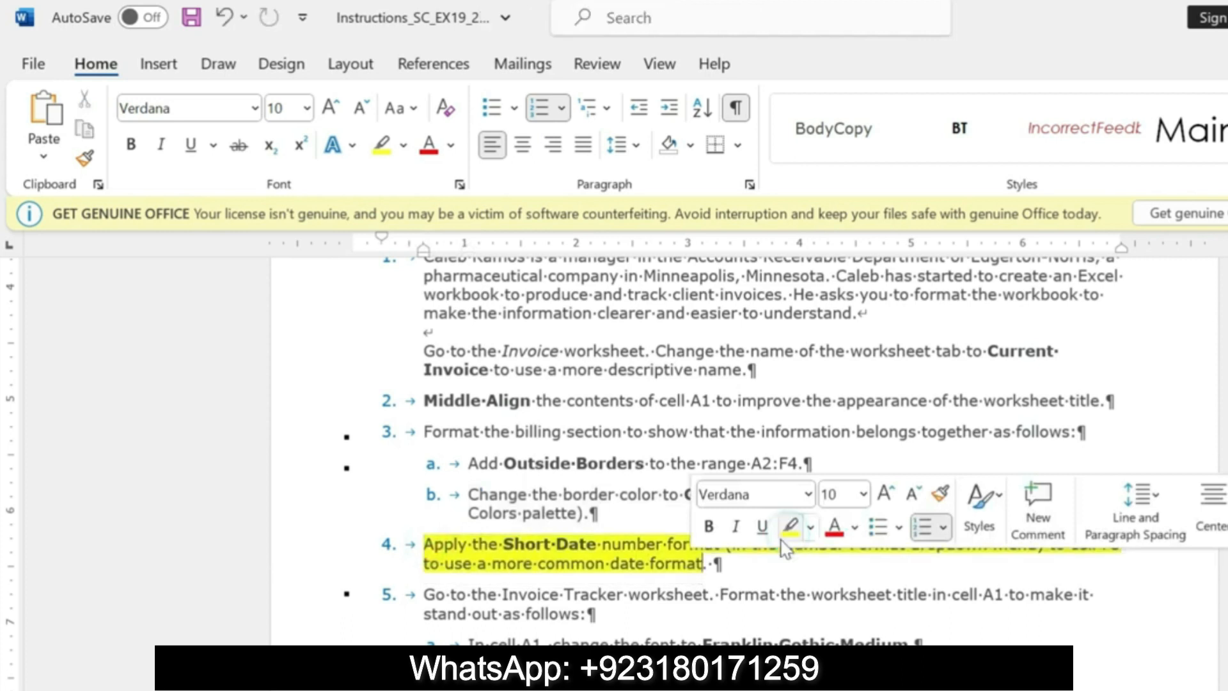
drag(427, 545, 1125, 544)
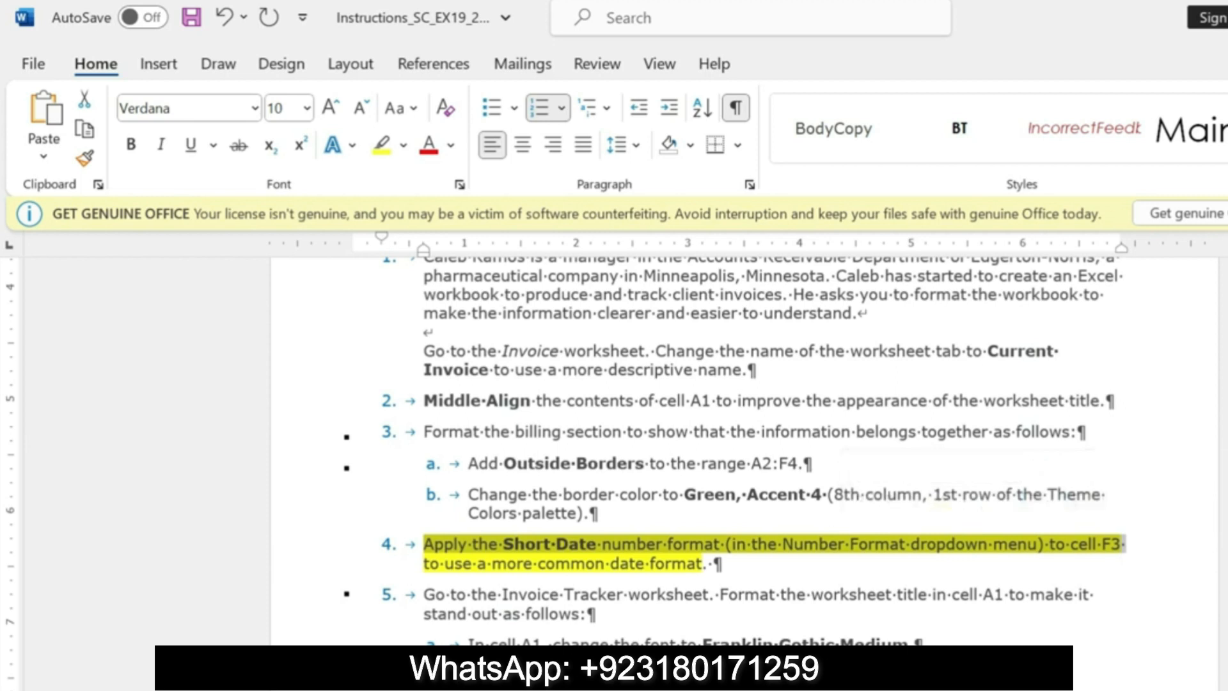
Step: Switch to Excel and apply the Short Date number format to the invoice date in cell F3
key(alt+Tab)
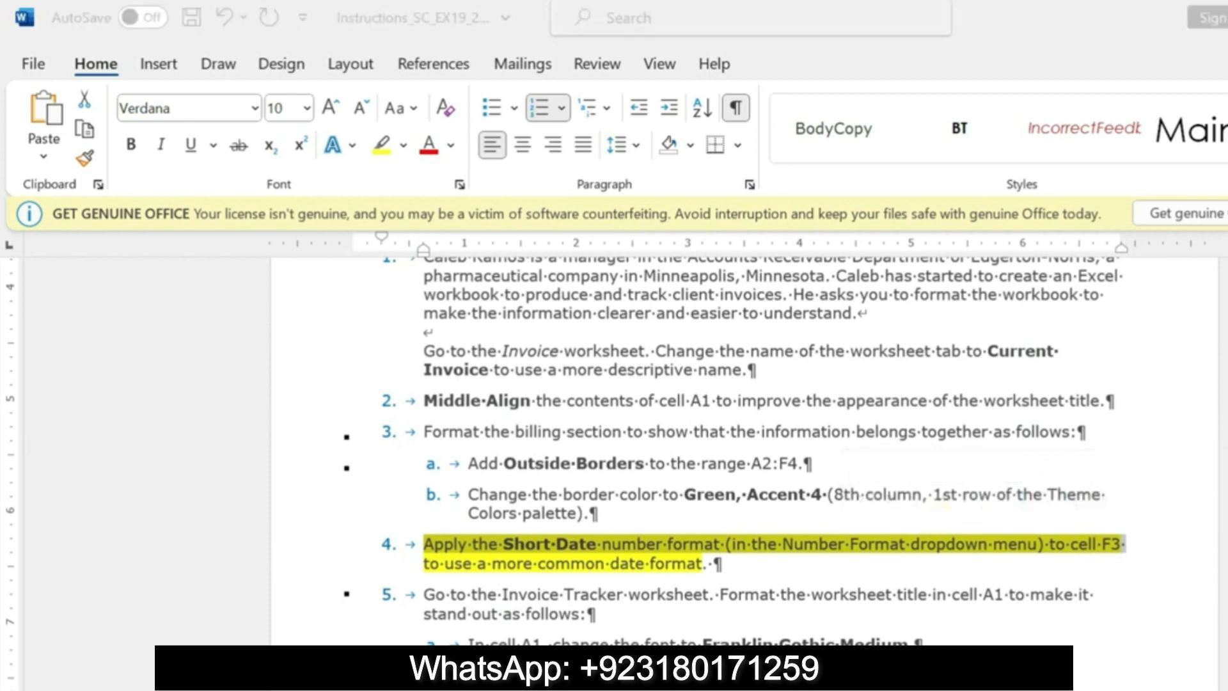
click(844, 372)
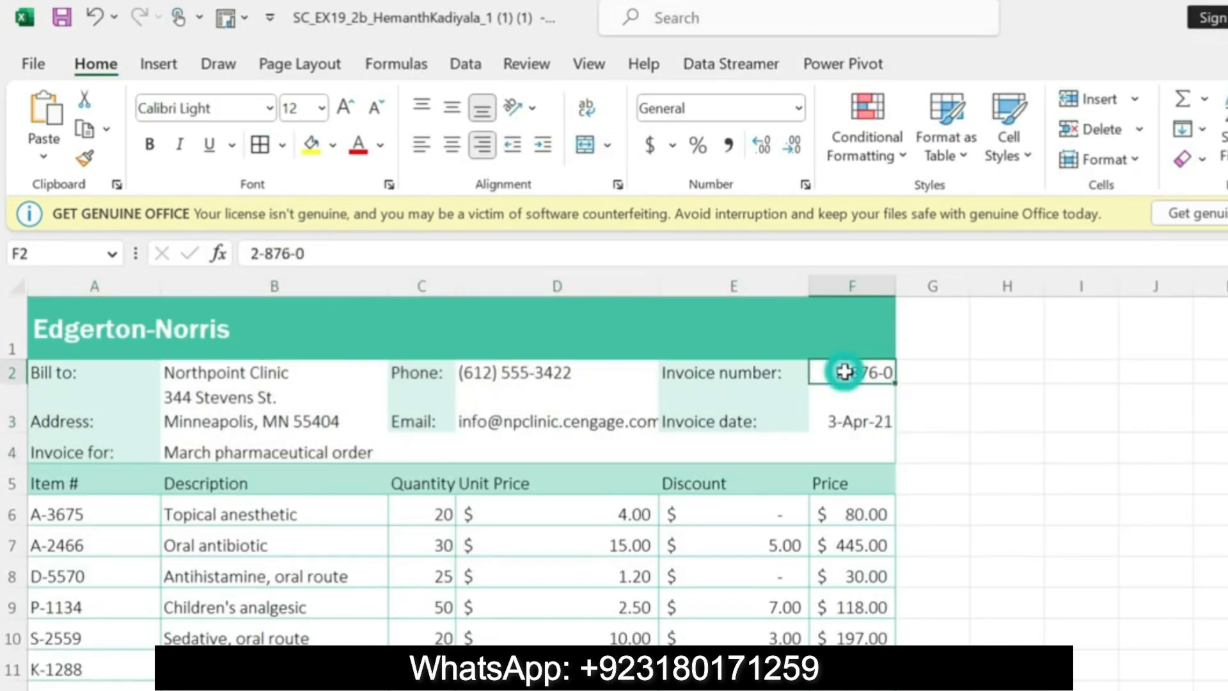
click(850, 422)
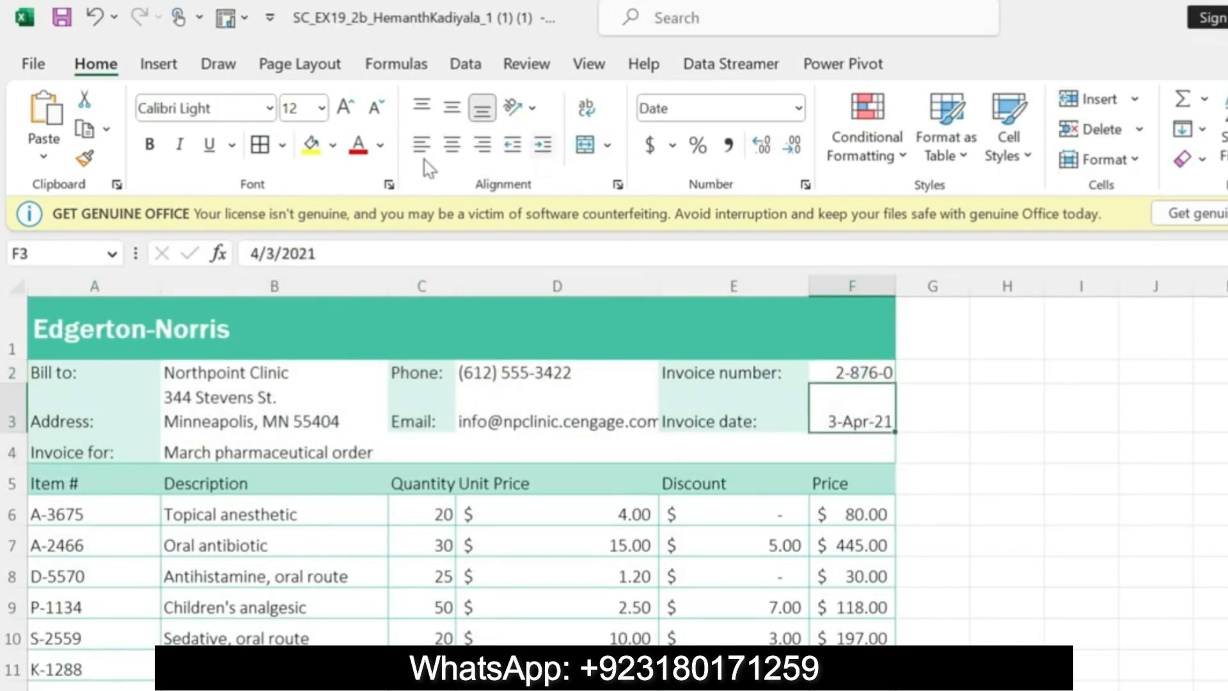
click(799, 109)
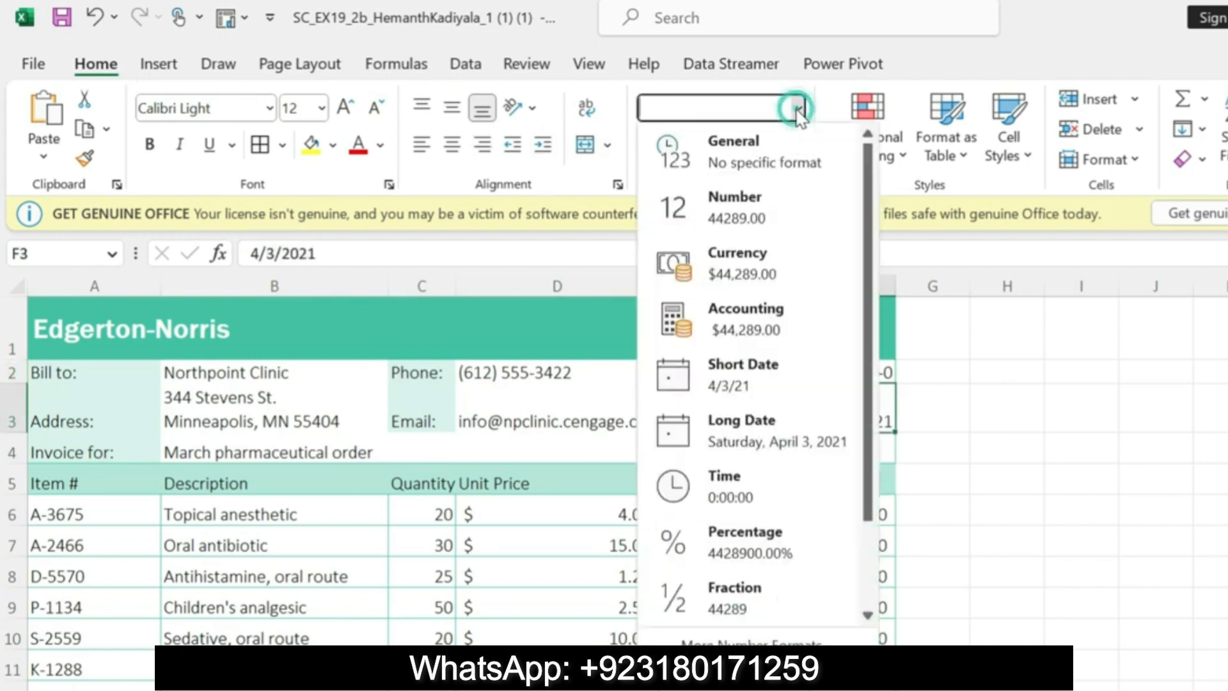
click(741, 379)
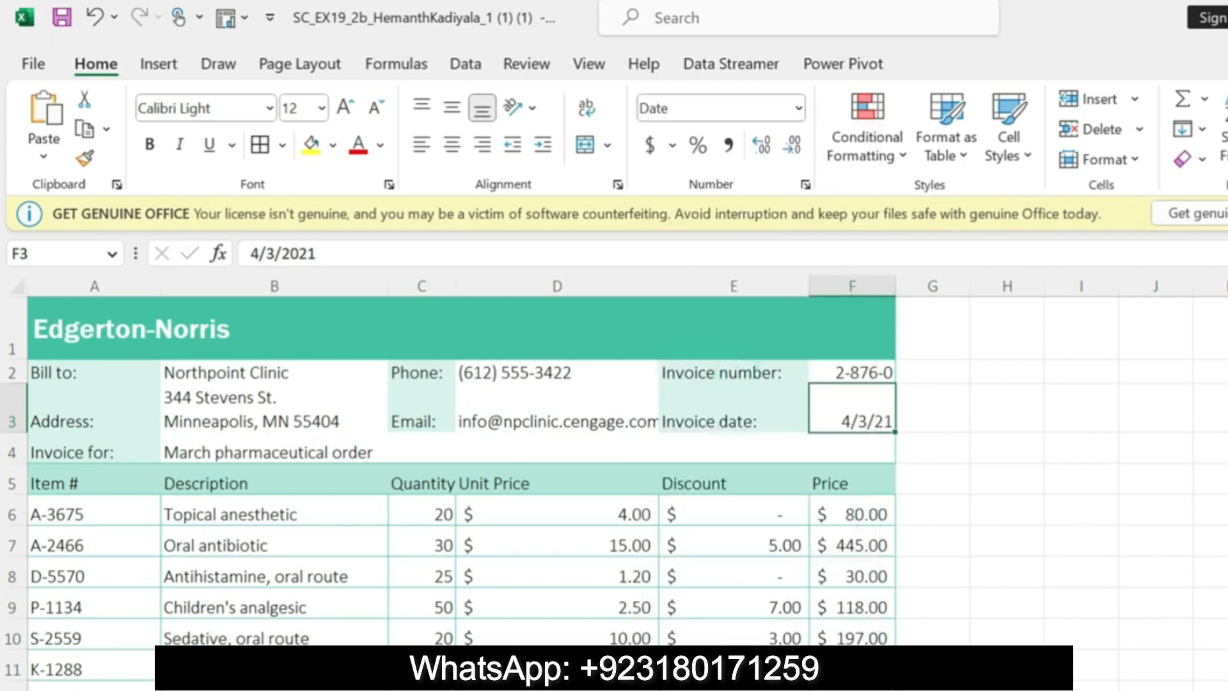
Step: Switch to the Word instructions and undo the yellow highlight on step 4
key(alt+Tab)
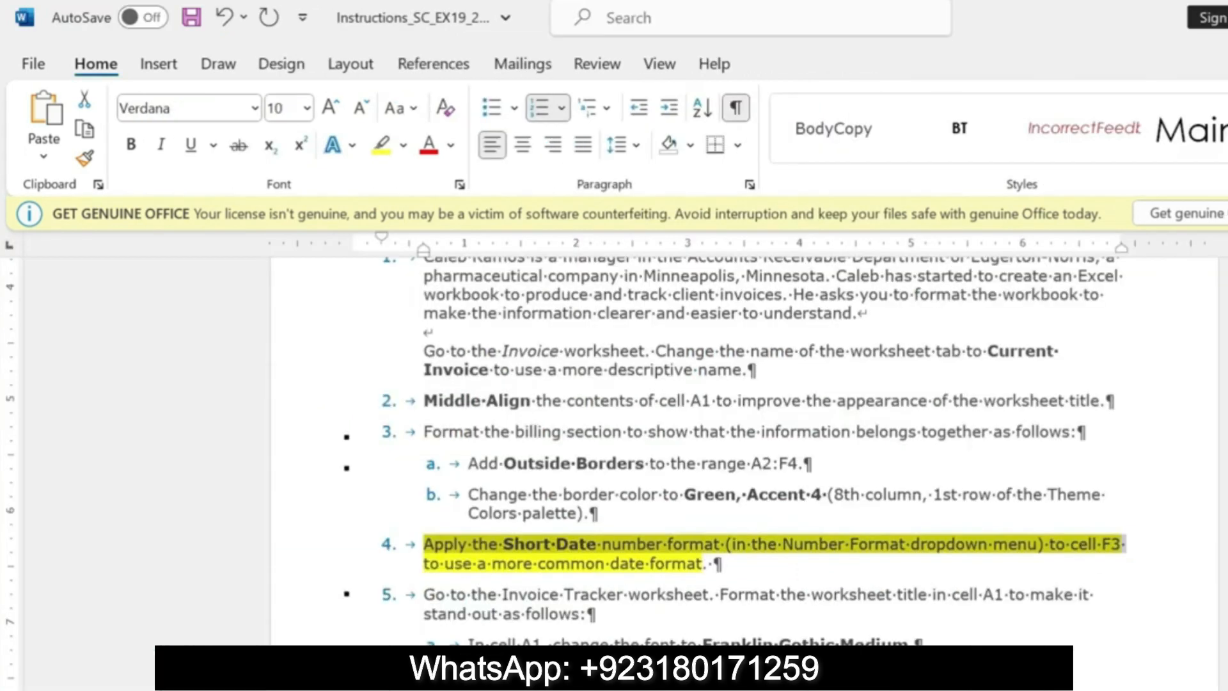
key(ctrl+z)
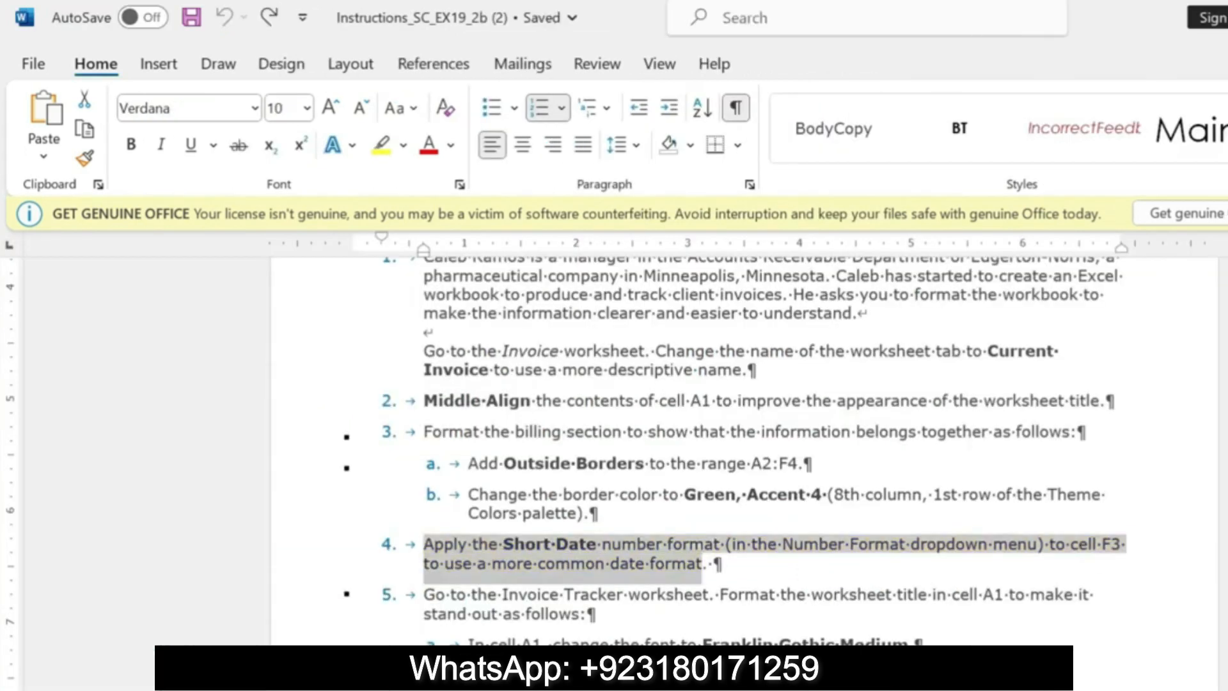
Step: Highlight the step 5 instruction about the Invoice Tracker worksheet title in yellow
drag(425, 595, 595, 615)
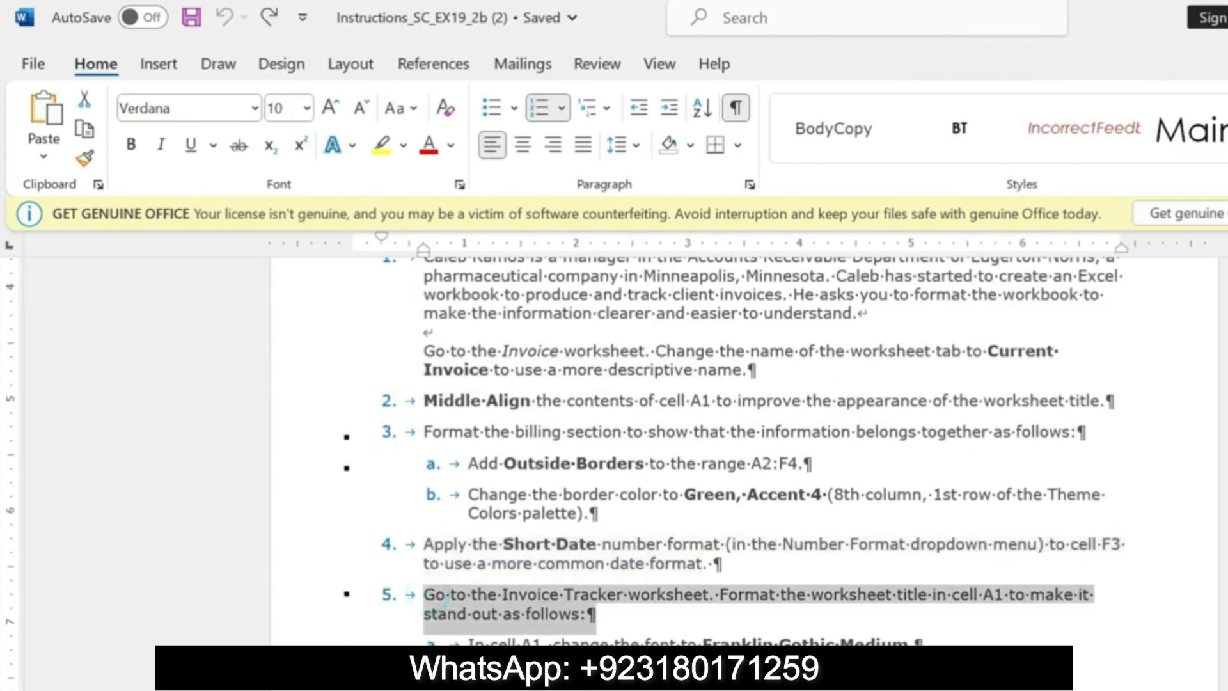
click(709, 577)
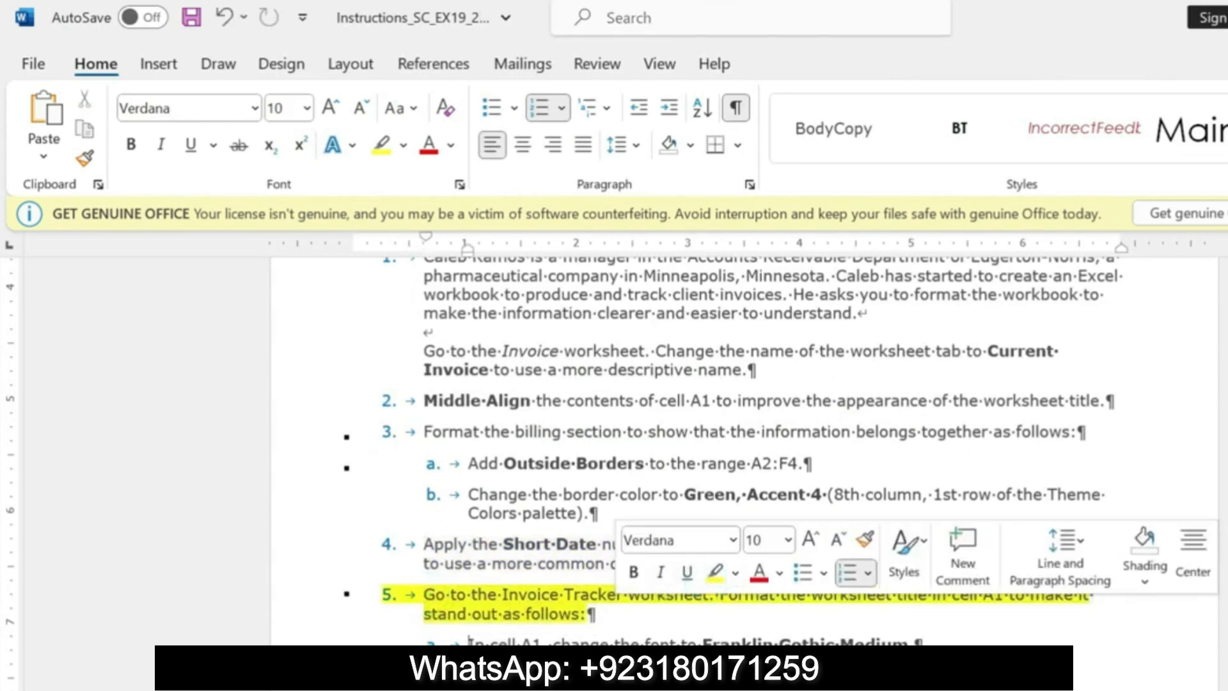
drag(426, 595, 595, 615)
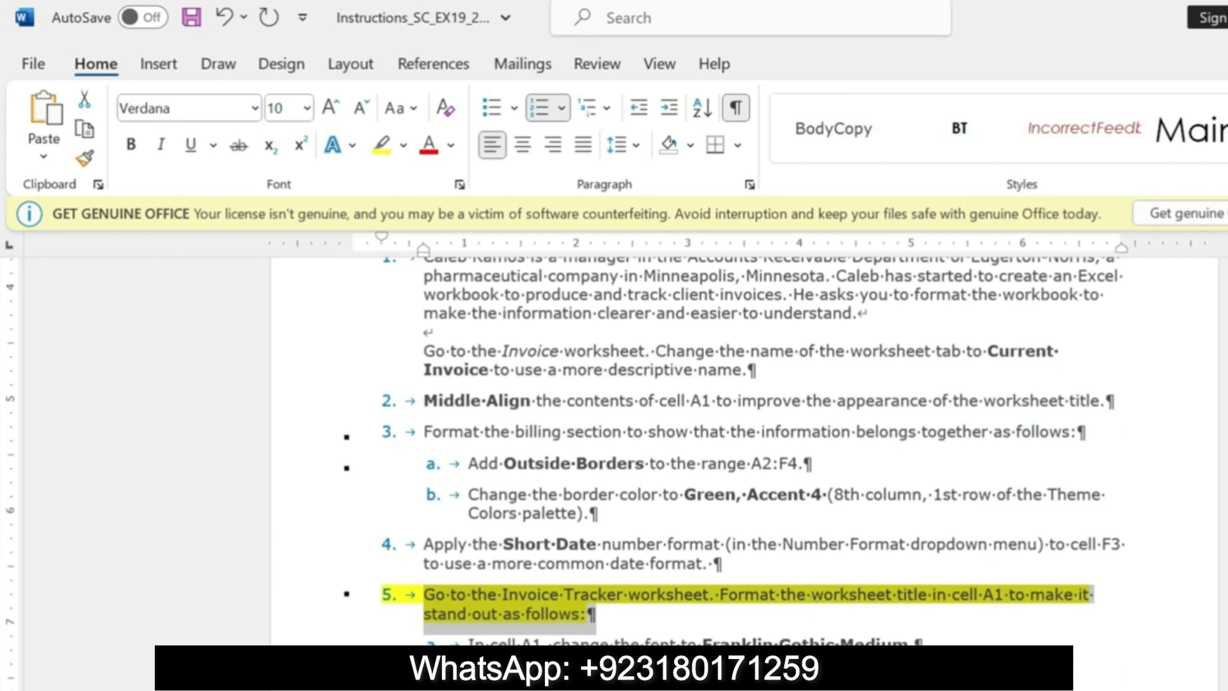
Step: Switch to Excel, go to the Invoice Tracker worksheet and select the title cell A1
key(alt+Tab)
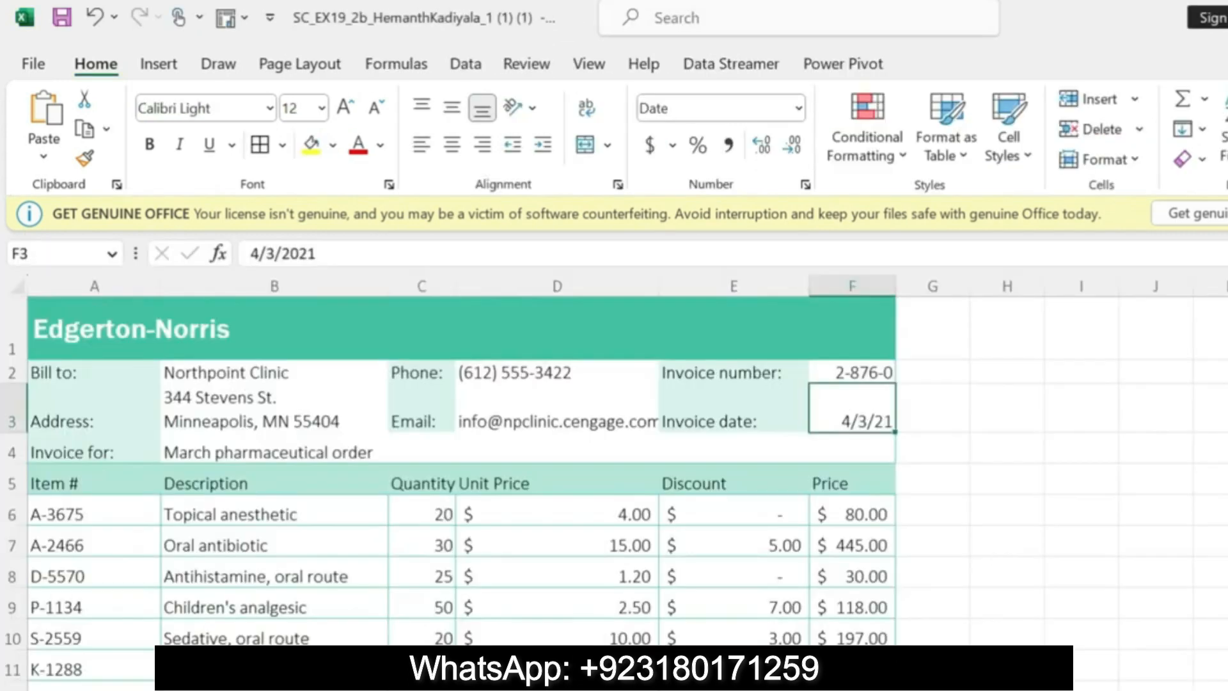
click(544, 688)
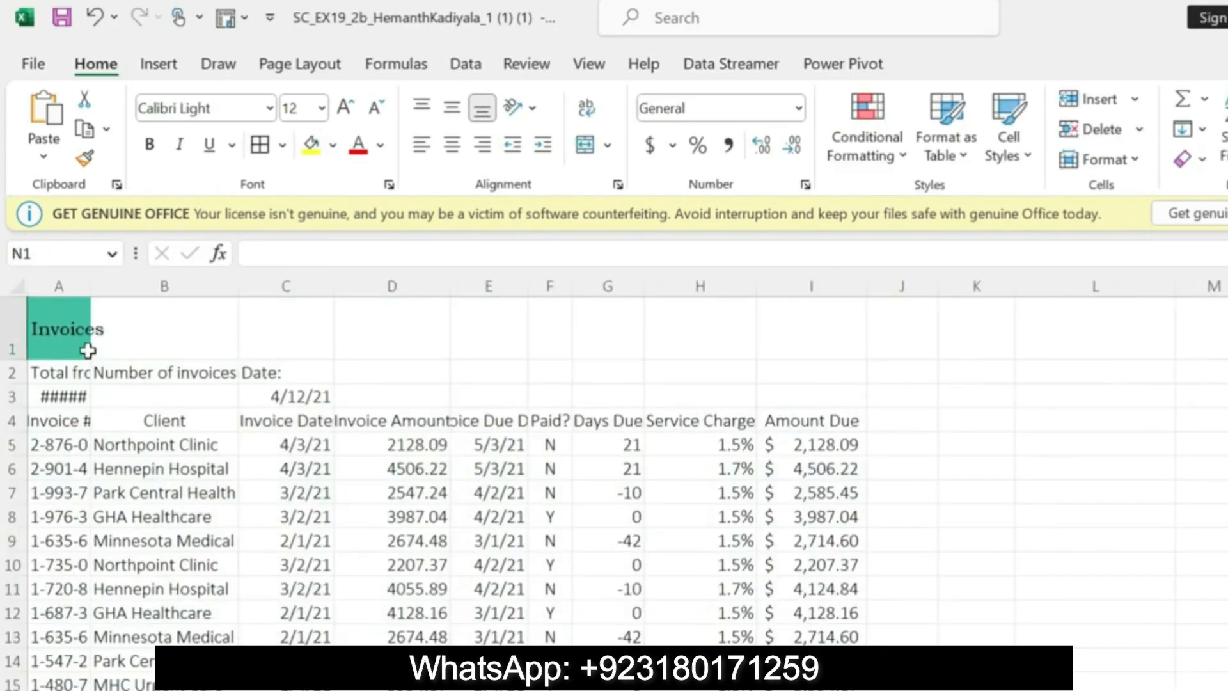
click(50, 320)
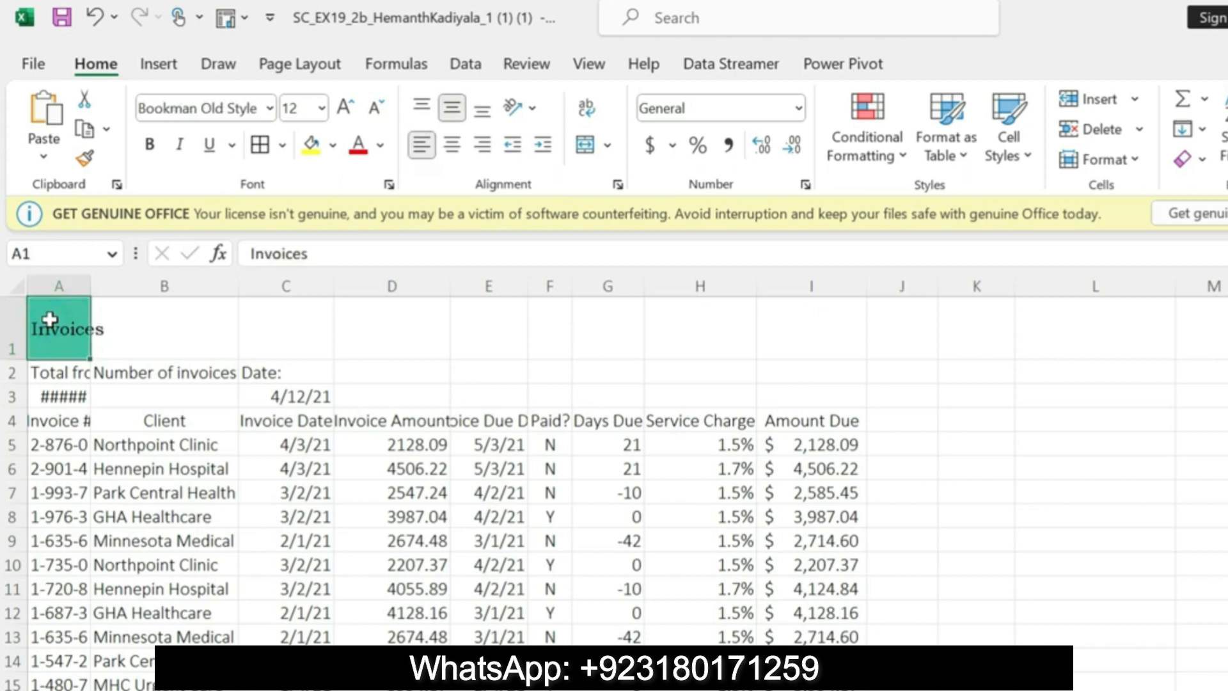
click(270, 108)
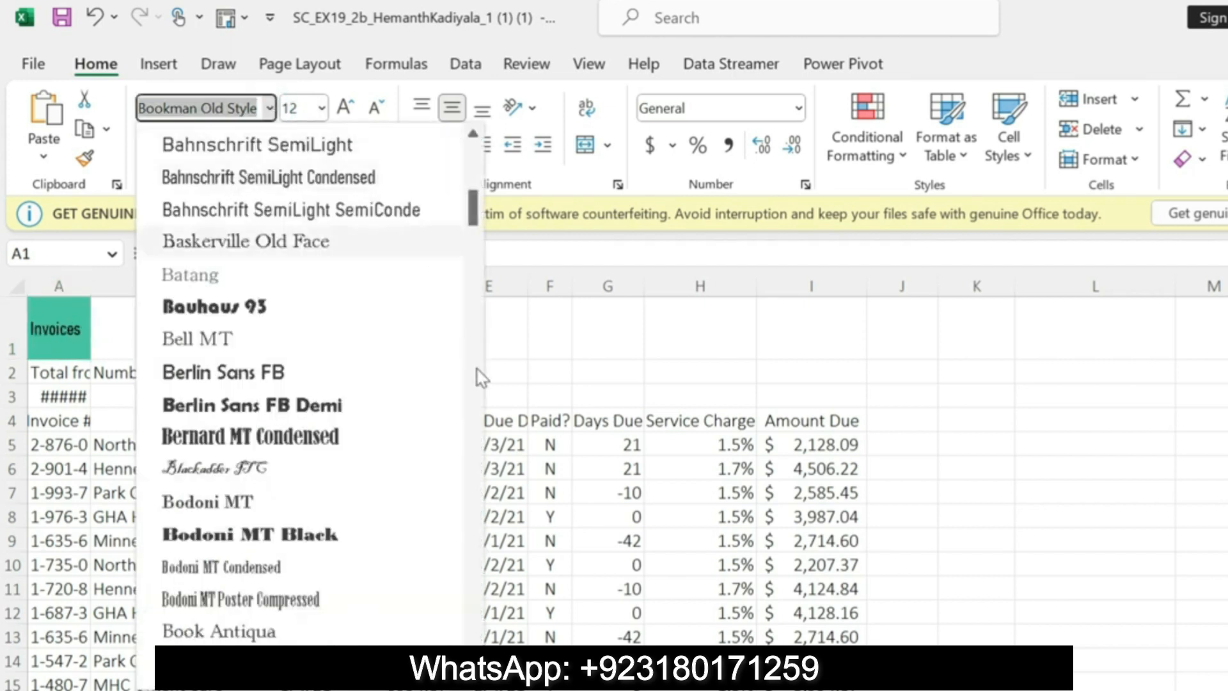
Step: Switch to the Word instructions and highlight the step 5a font instruction in yellow, then select the font name Franklin Gothic Medium
key(alt+Tab)
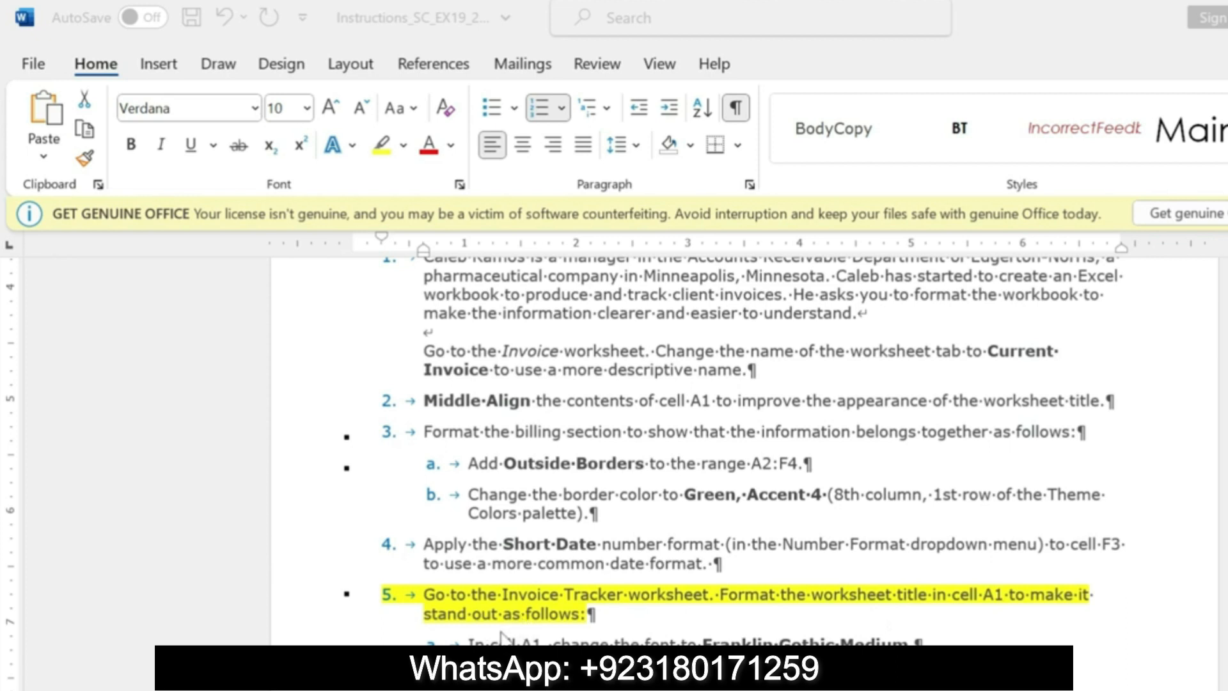
click(470, 637)
drag(471, 642, 908, 641)
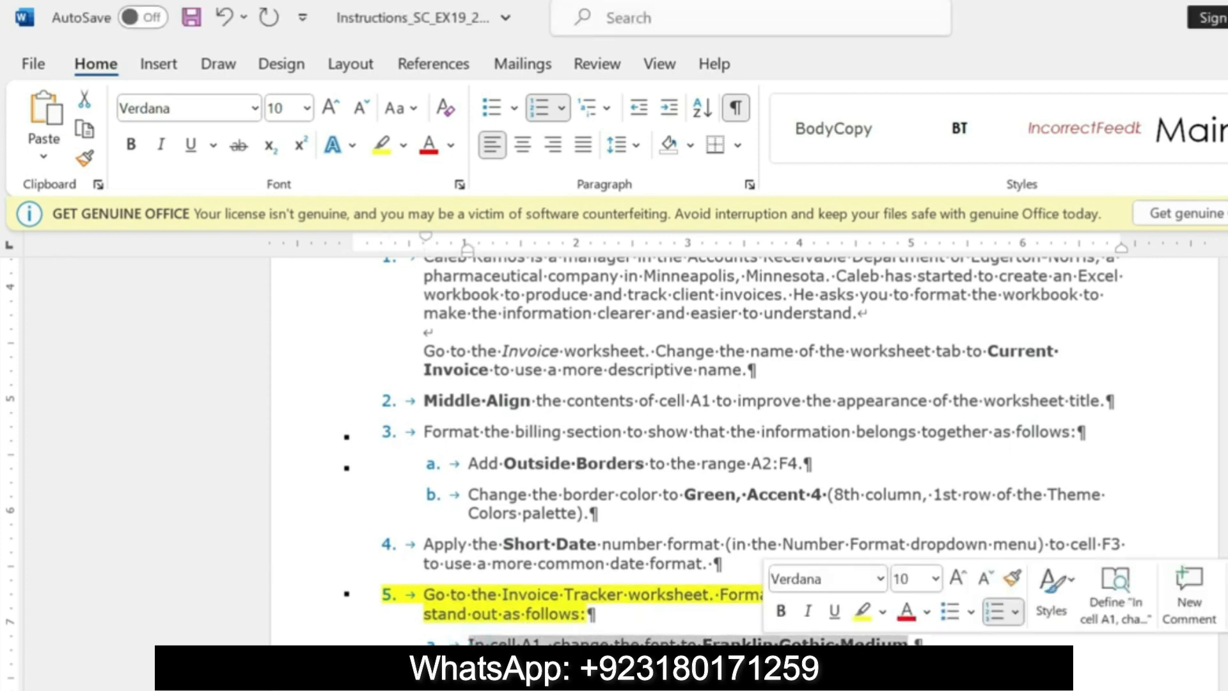
click(862, 621)
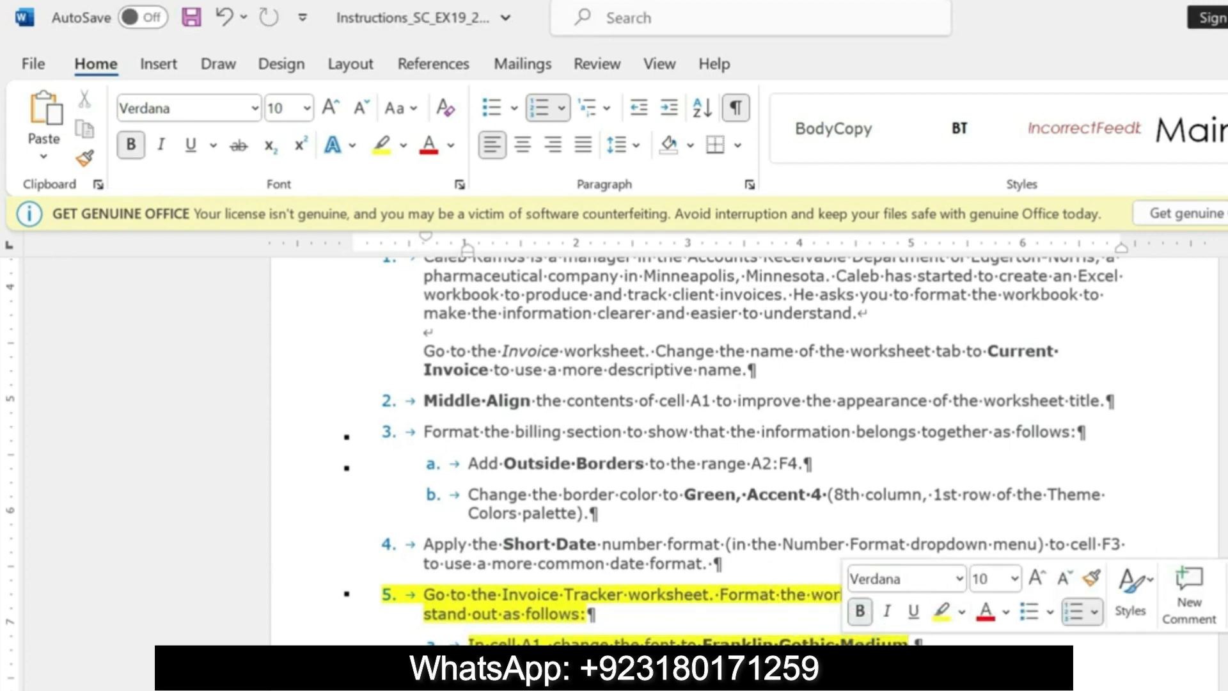
drag(703, 641, 909, 642)
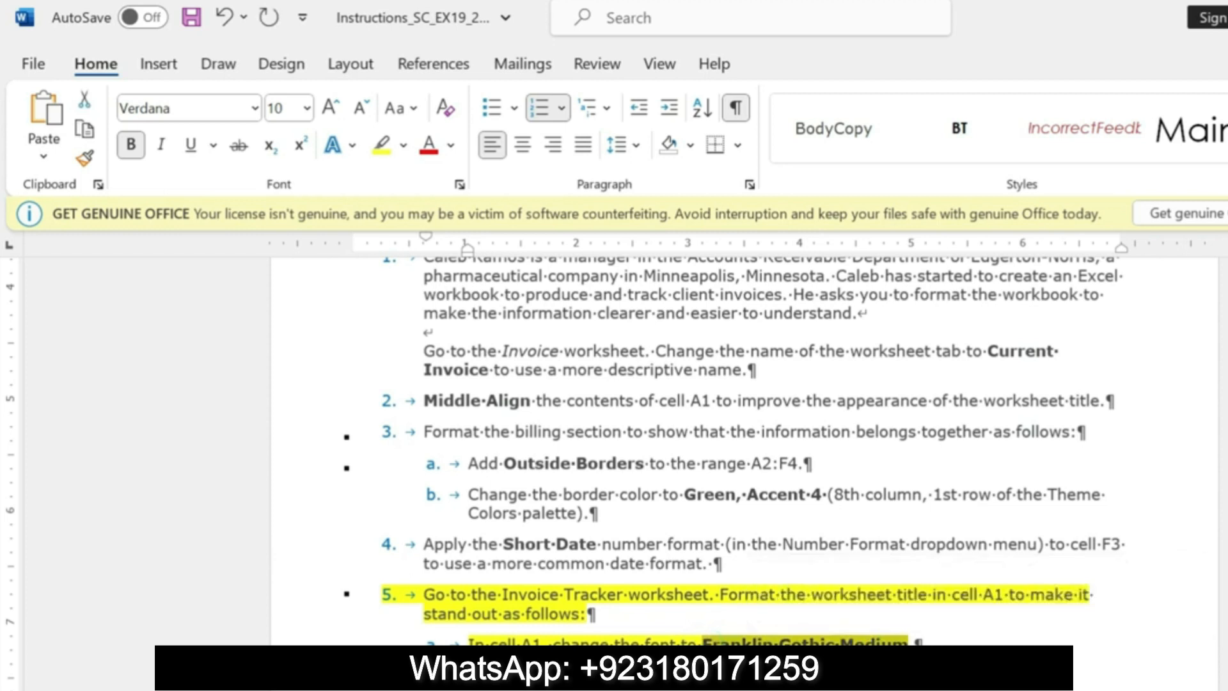
Step: Switch to Excel and change the font of the worksheet title in cell A1 to Franklin Gothic Medium
key(alt+Tab)
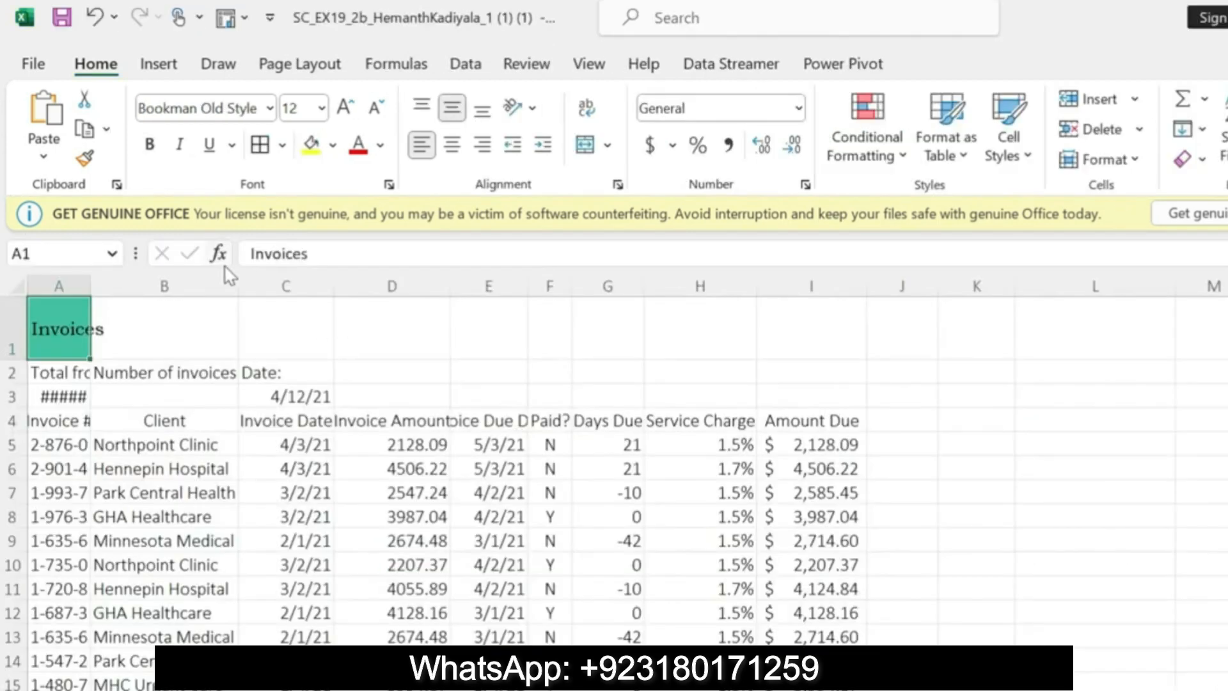
click(269, 109)
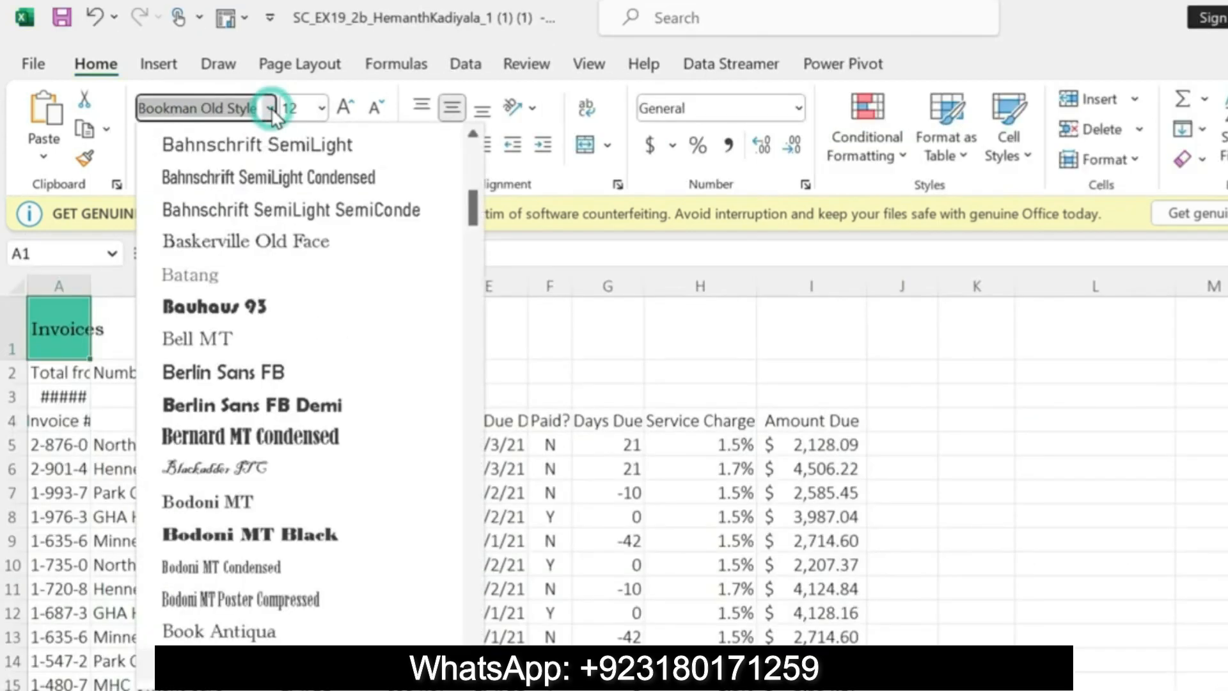
click(253, 109)
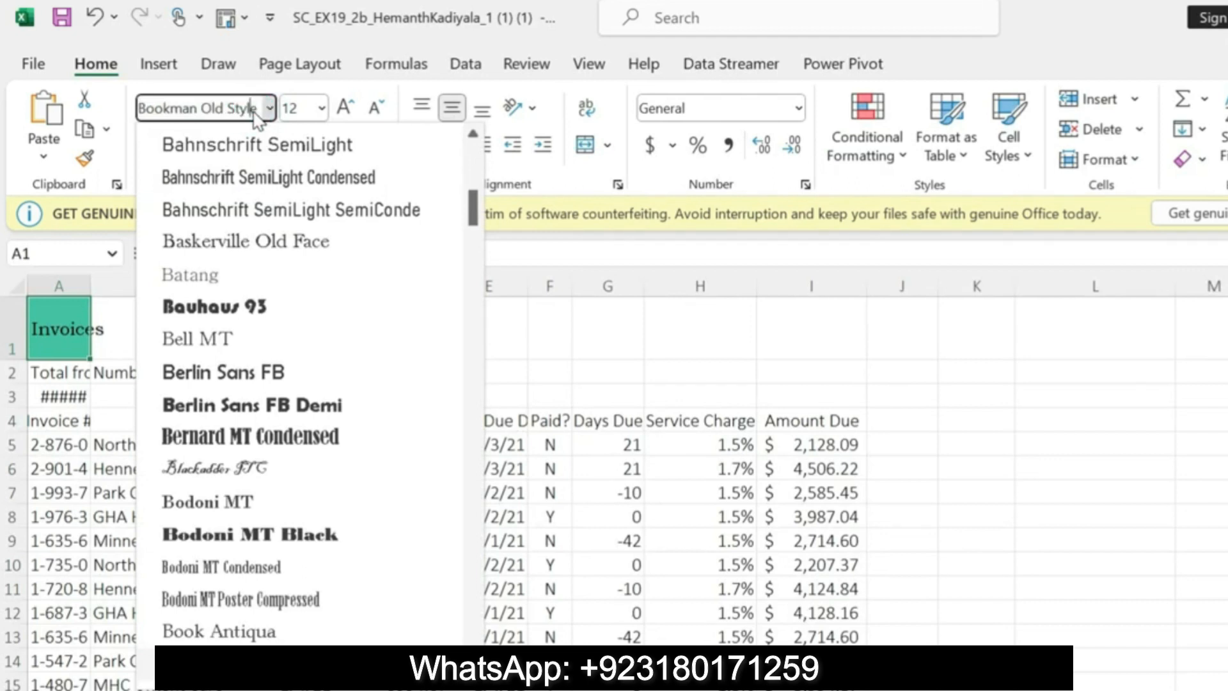
click(257, 109)
key(BackSpace)
key(BackSpace)
key(BackSpace)
key(BackSpace)
key(BackSpace)
key(BackSpace)
key(BackSpace)
key(BackSpace)
key(BackSpace)
key(BackSpace)
key(BackSpace)
key(BackSpace)
key(BackSpace)
key(BackSpace)
key(BackSpace)
key(BackSpace)
key(BackSpace)
text(Franklin Gothic Med)
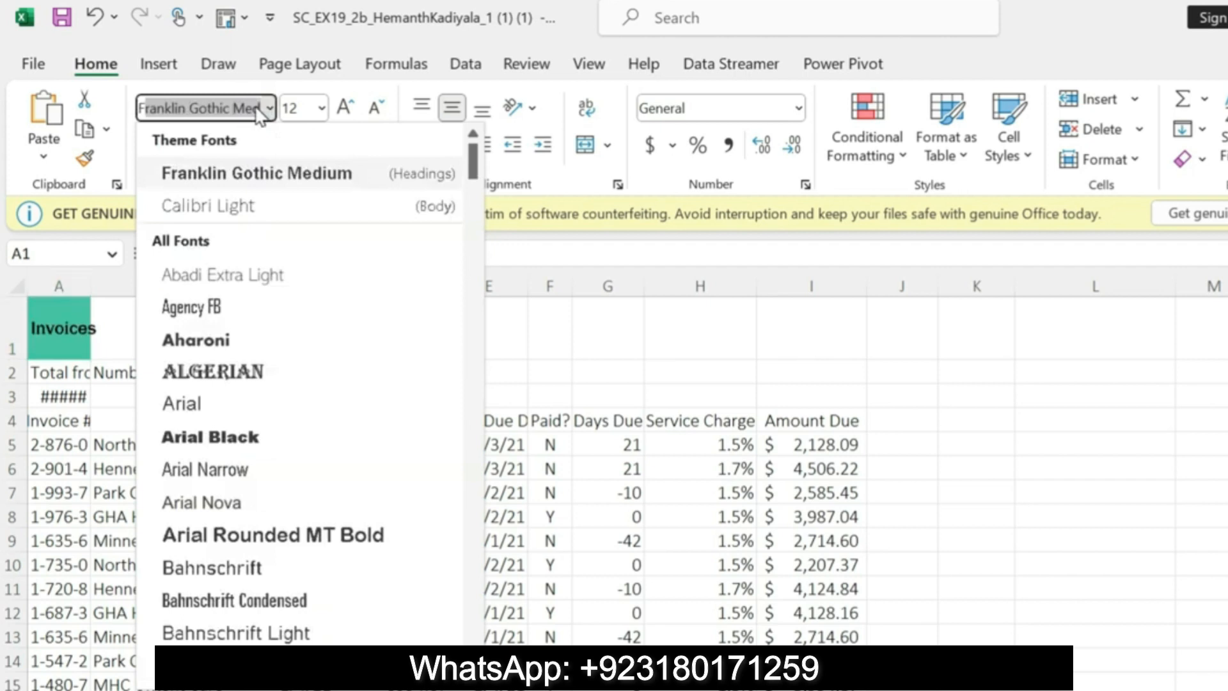
click(260, 172)
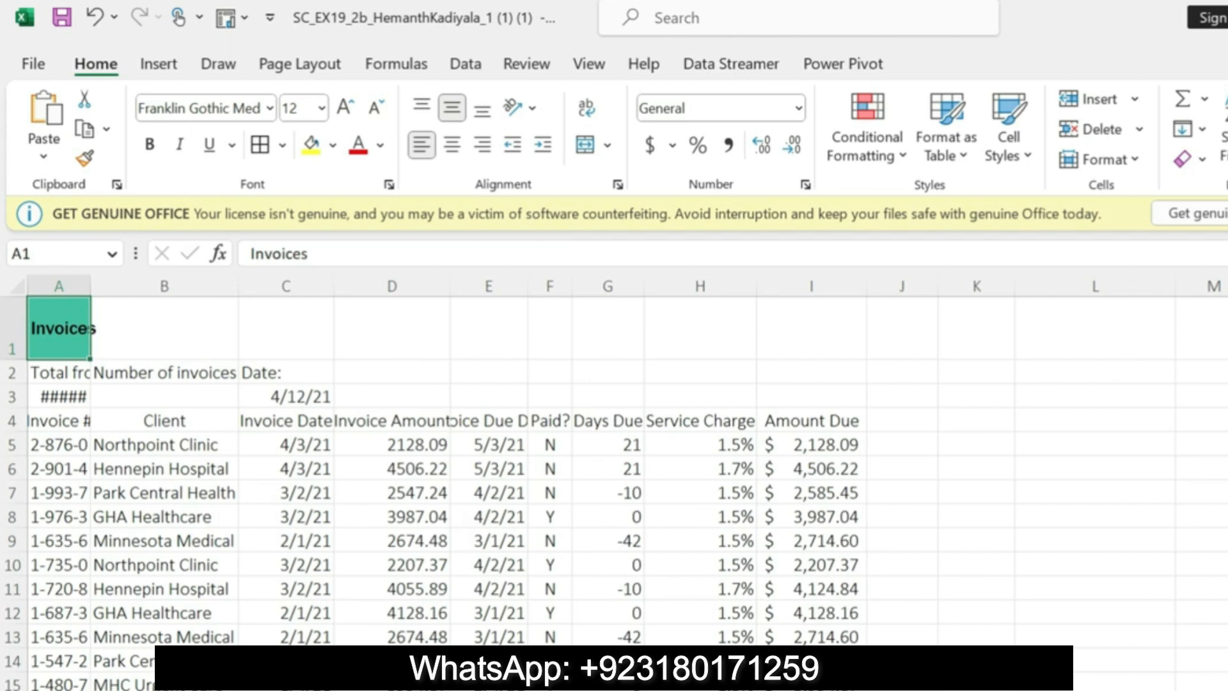
Step: Switch to the Word instructions and highlight the step 5b font size instruction in yellow
key(alt+Tab)
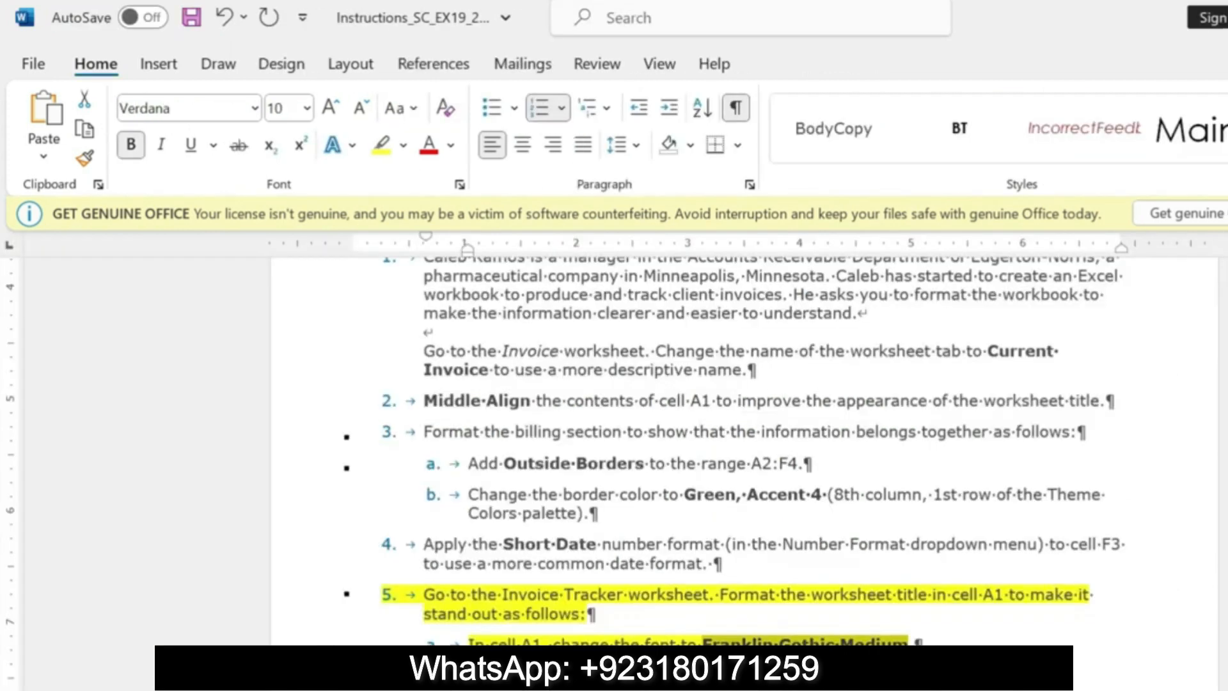
drag(470, 676, 725, 678)
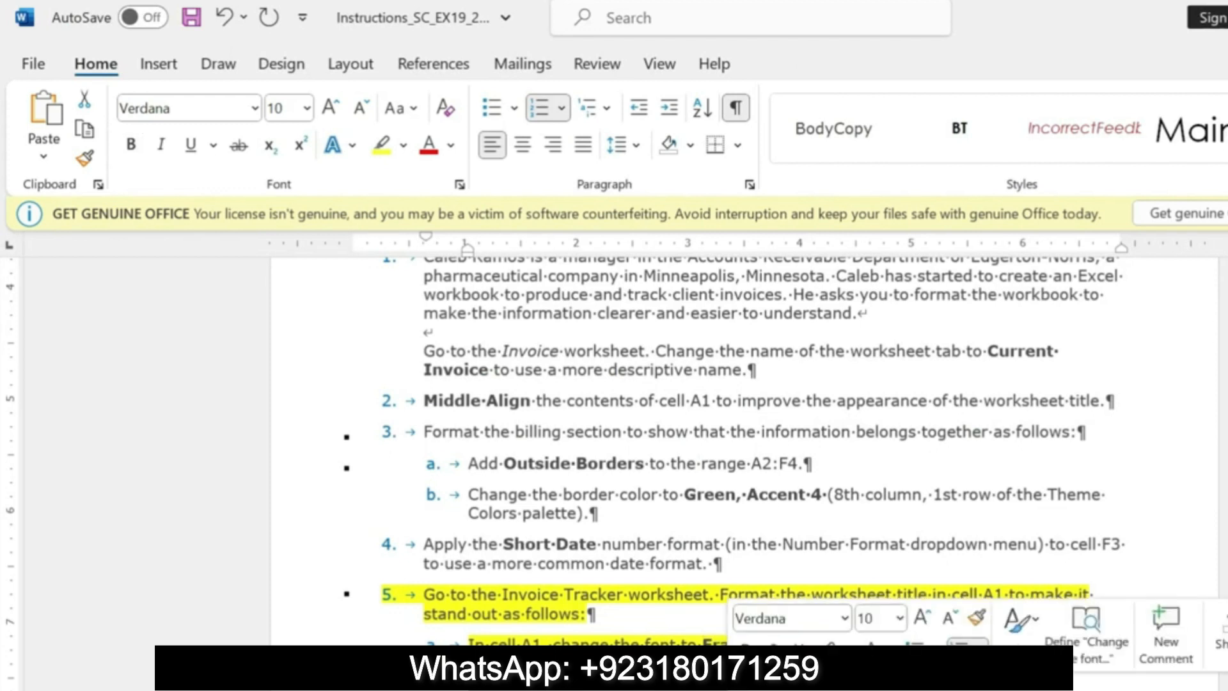
click(745, 643)
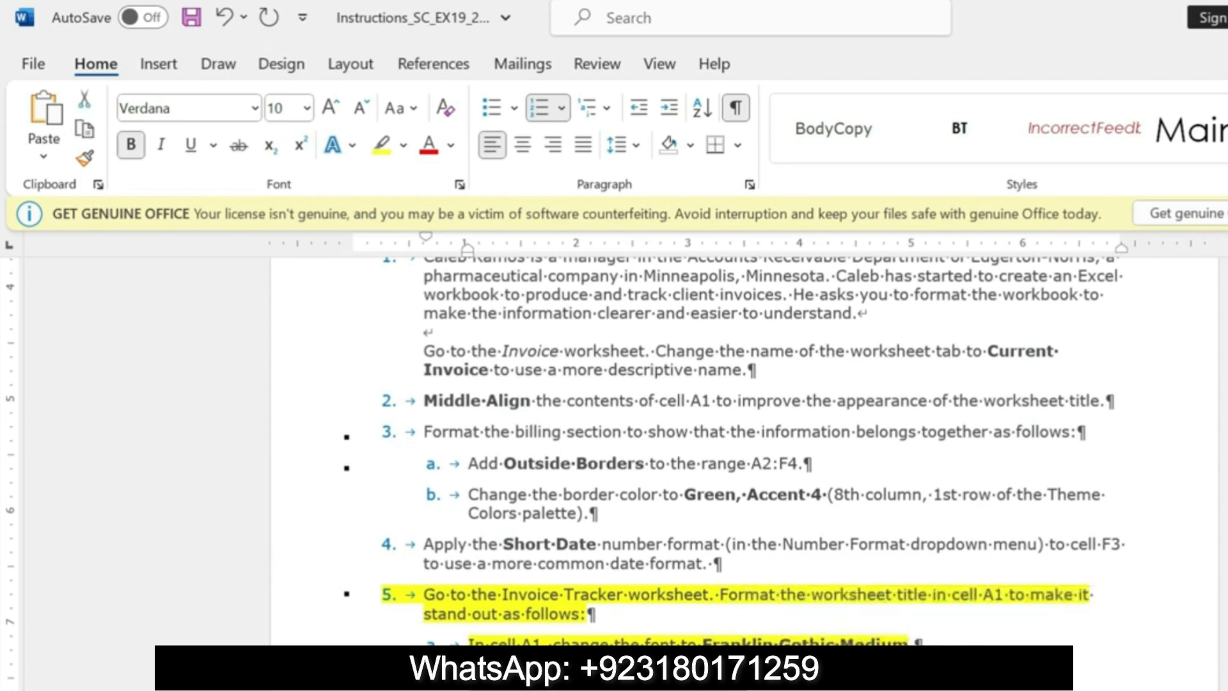
Step: Switch to Excel and set the font size of the title in cell A1 to 18 point
key(alt+Tab)
click(320, 109)
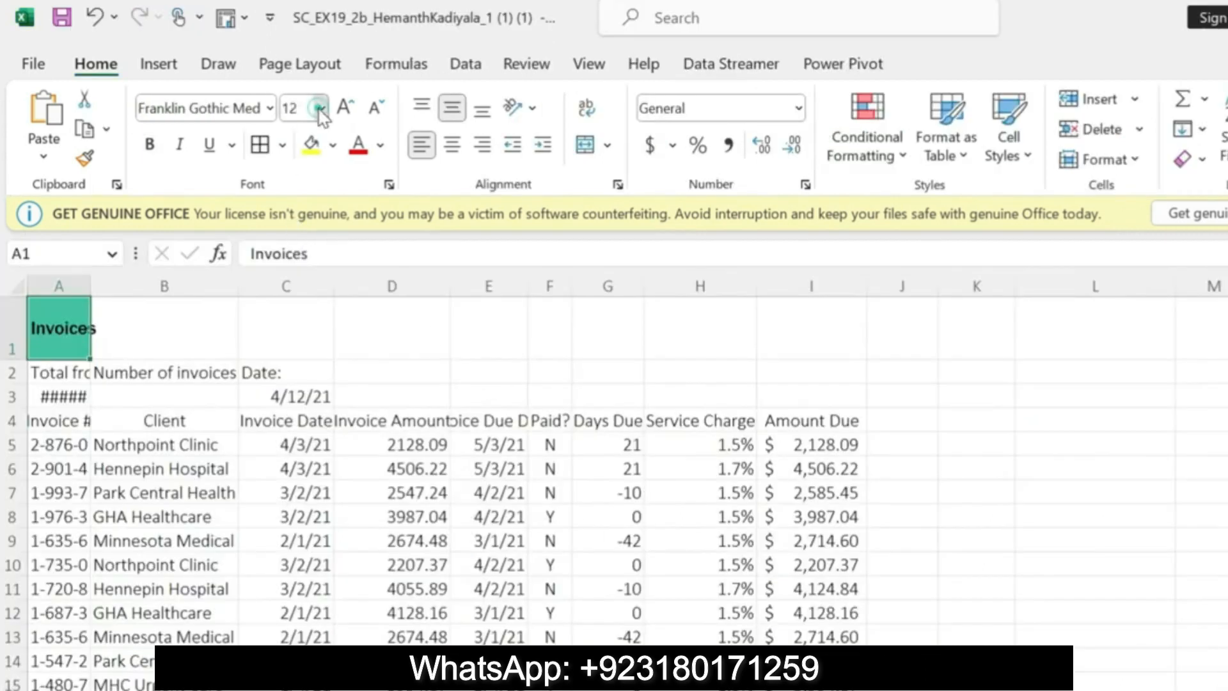
click(302, 331)
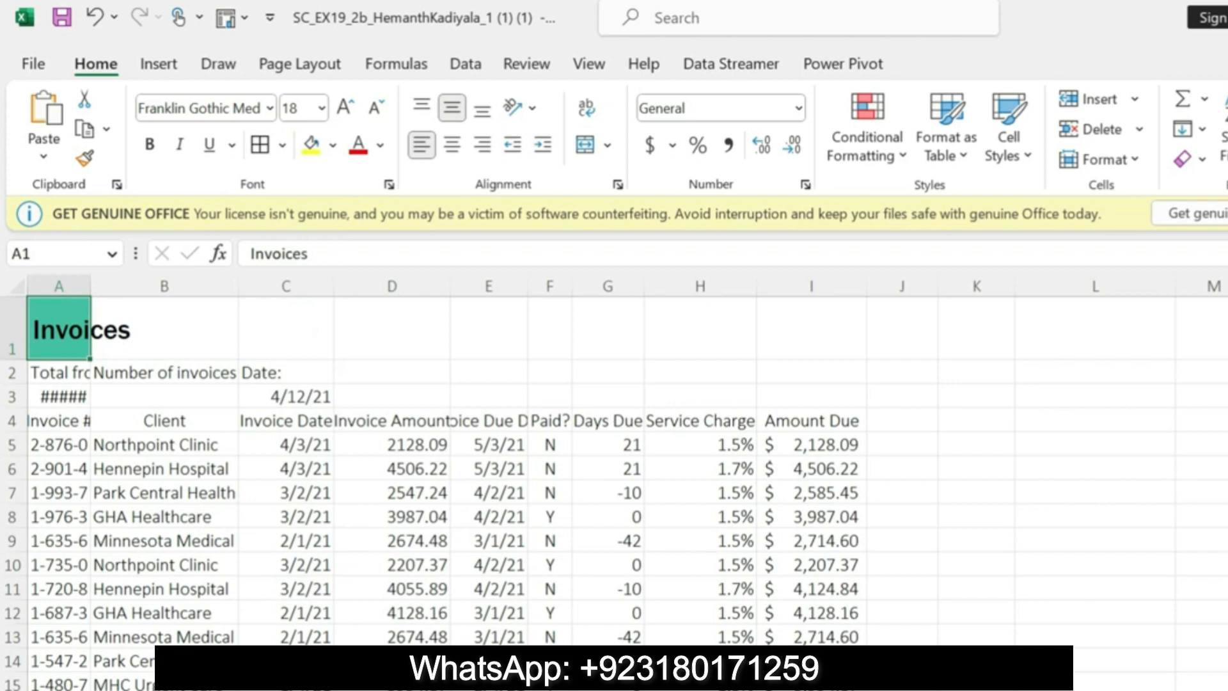
Step: Switch to the Word instructions, highlight the step 5c font color instruction in yellow and return to Excel
key(alt+Tab)
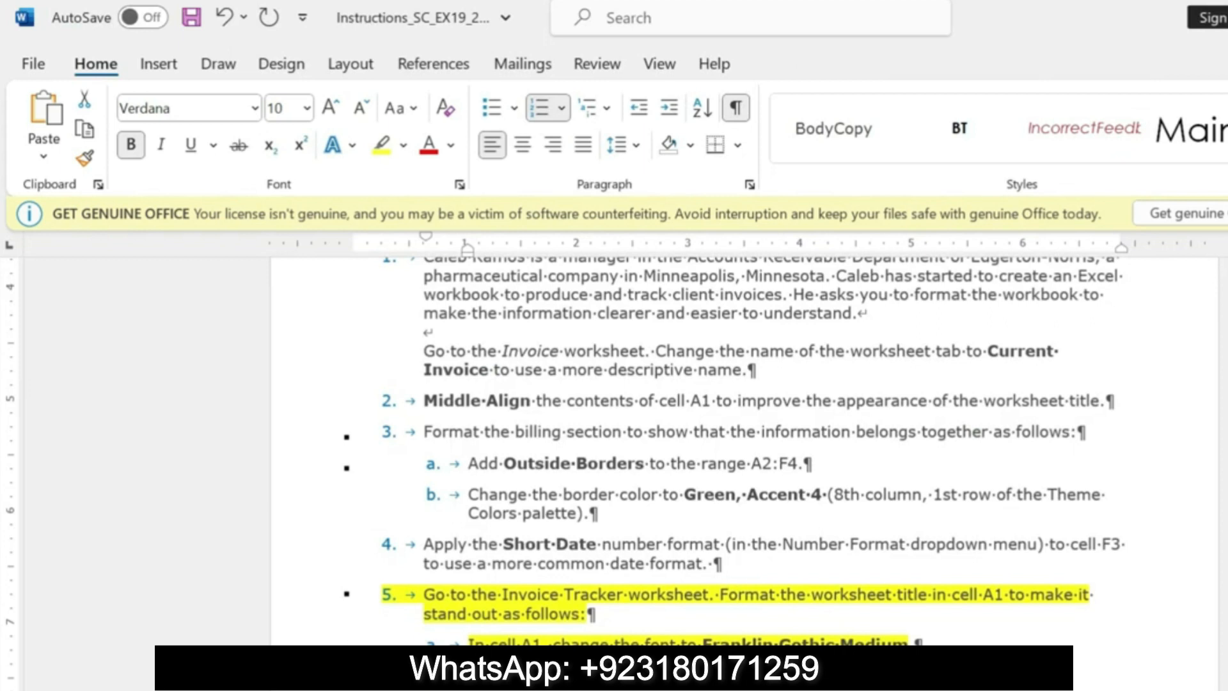
drag(469, 676, 734, 677)
click(734, 677)
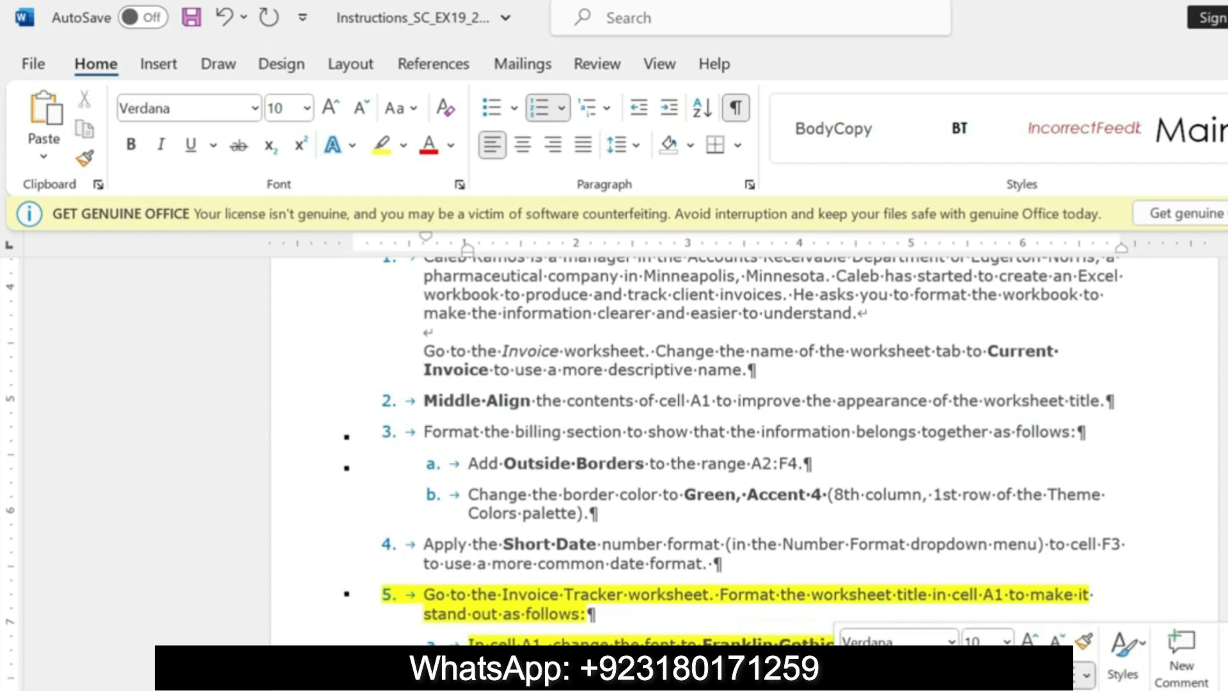
key(alt+Tab)
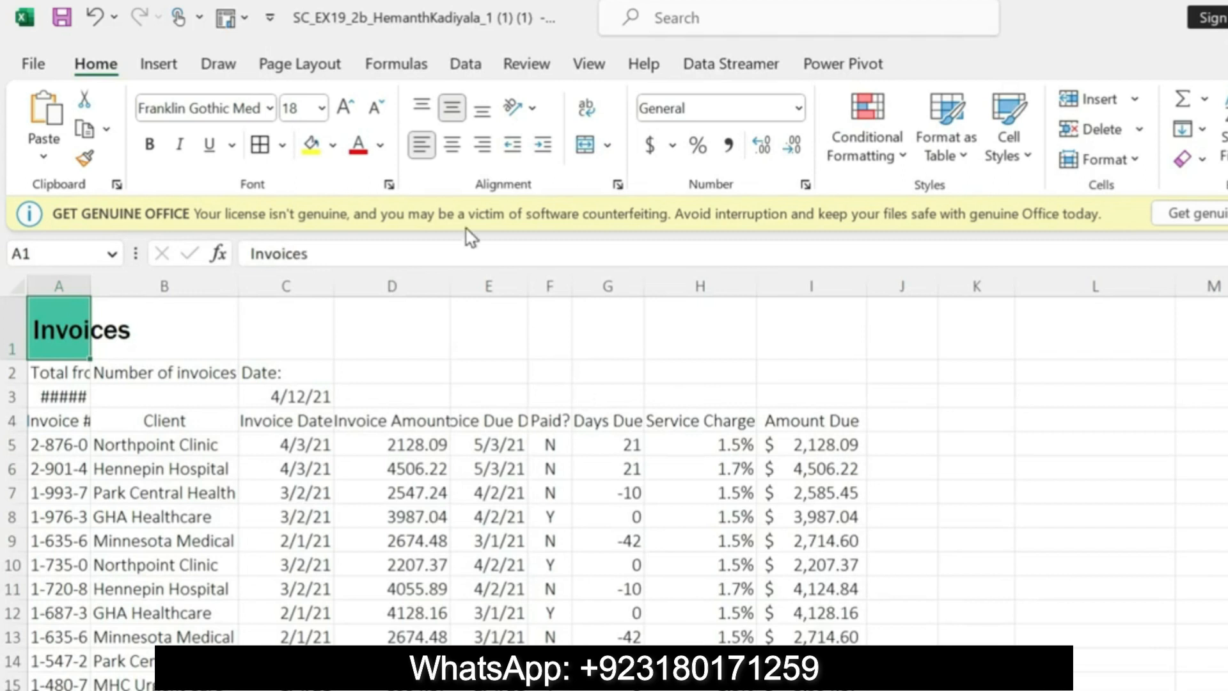
click(381, 147)
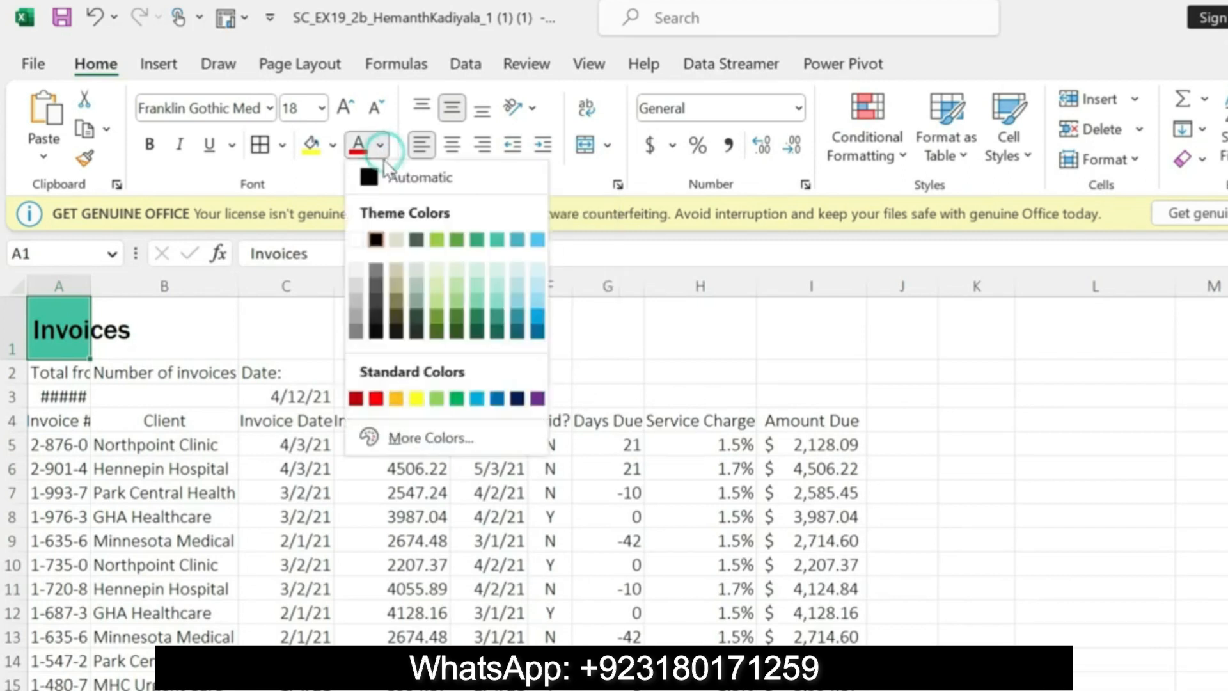
click(358, 242)
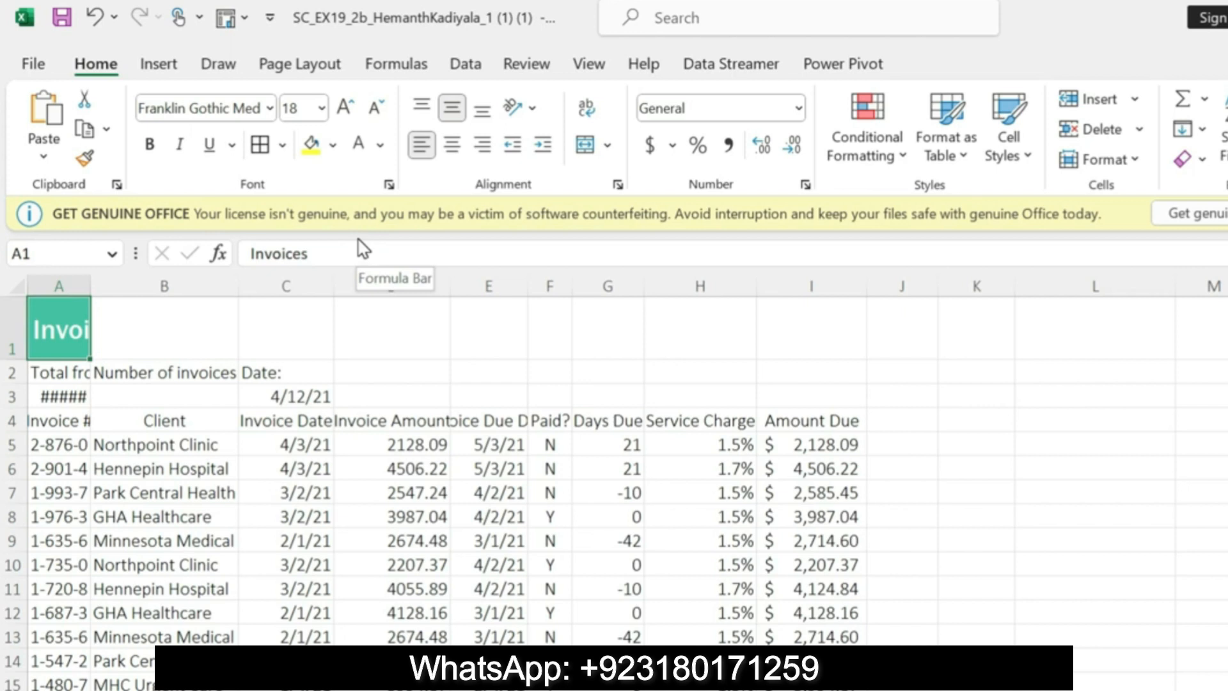
key(ctrl+z)
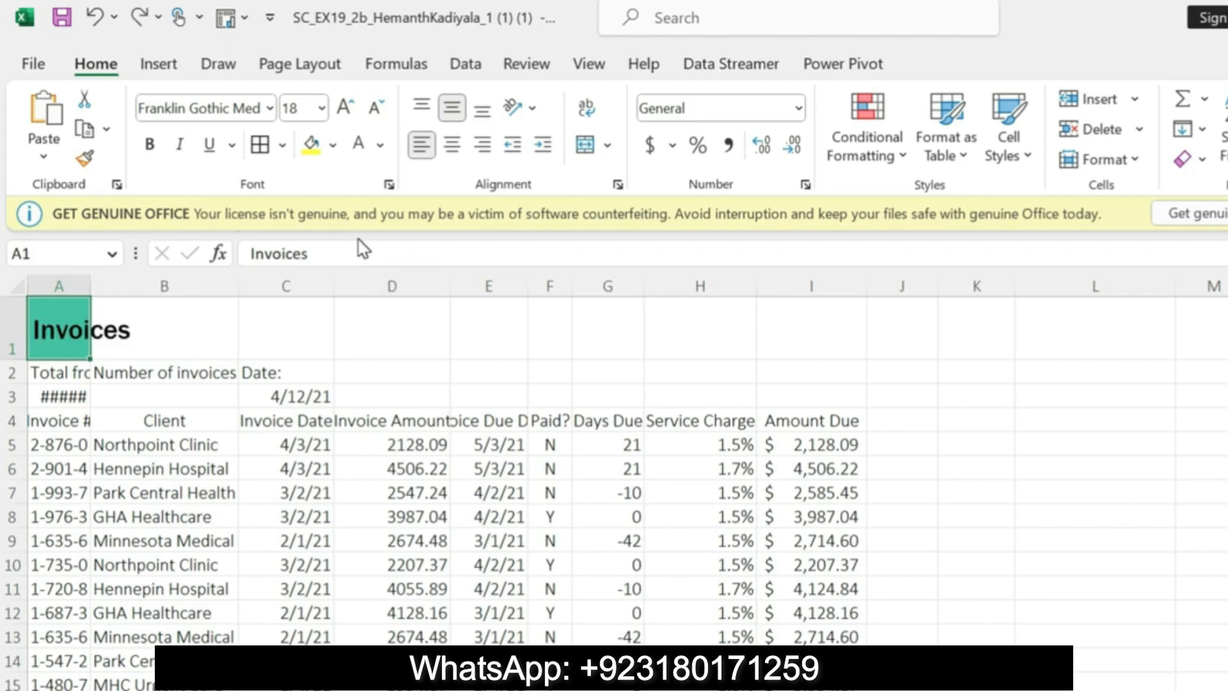
Step: Change the font color of the worksheet title in cell A1 to White, Background 1
click(380, 145)
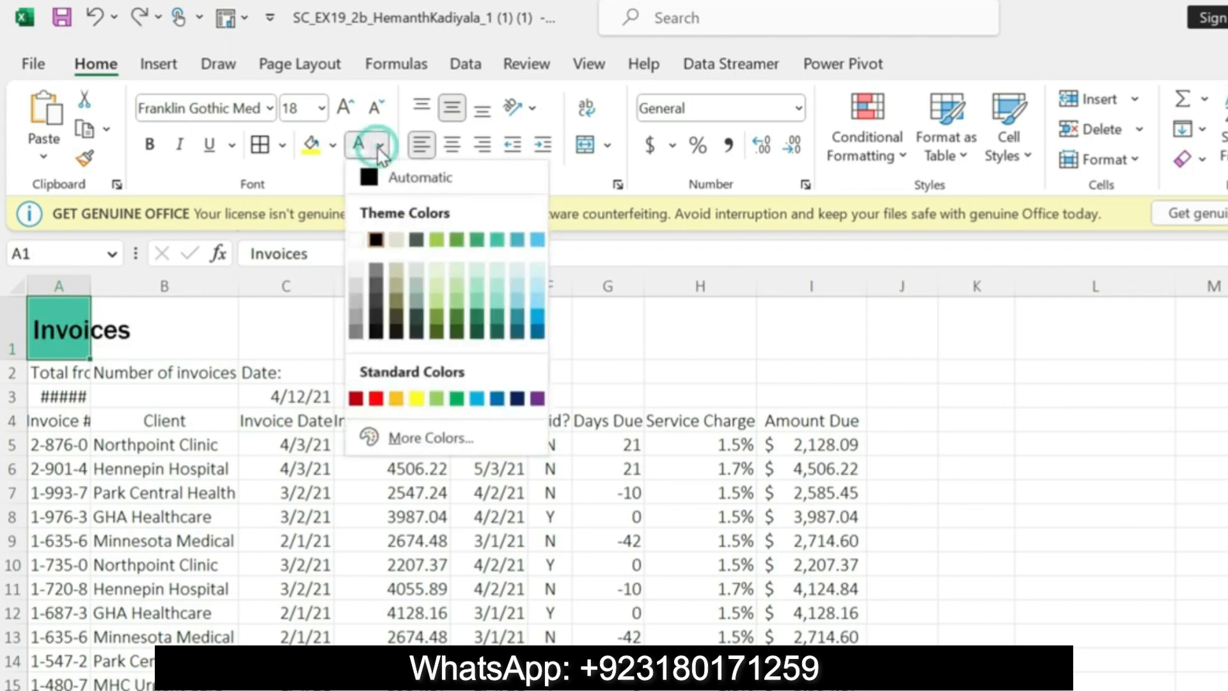
click(362, 242)
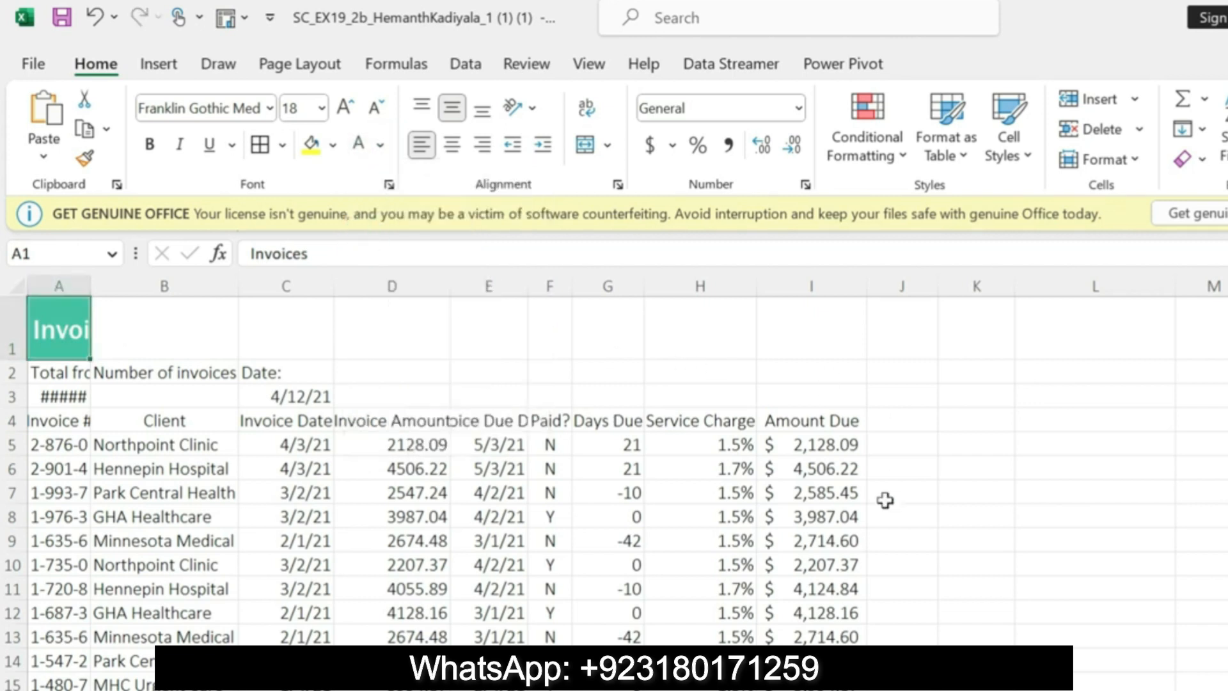
Step: Switch to the Word instructions and highlight the step 5d instruction to bold the worksheet title in yellow
key(alt+Tab)
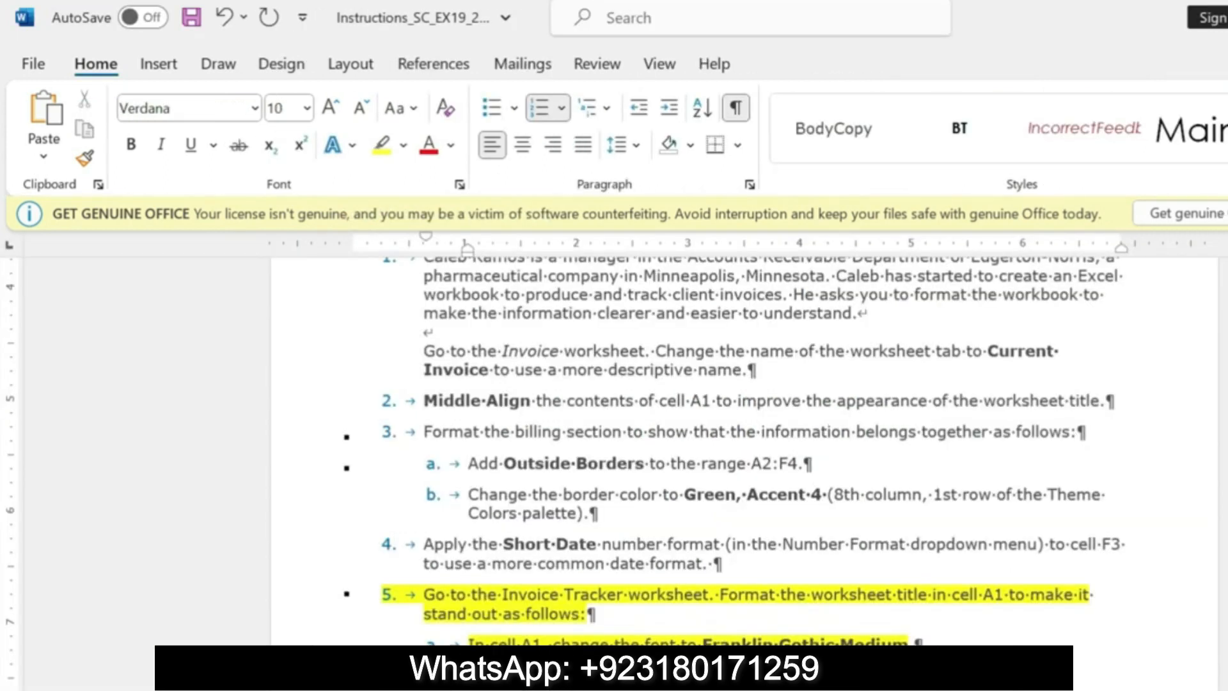
drag(469, 688, 909, 688)
key(ctrl+b)
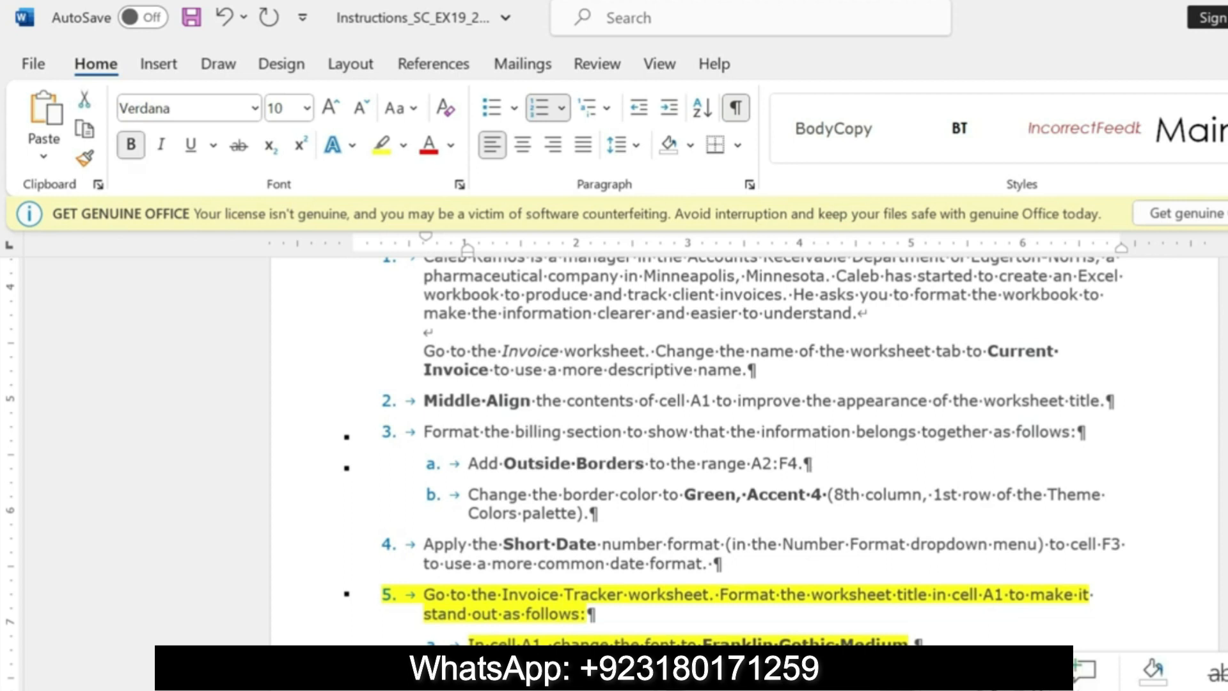
click(691, 675)
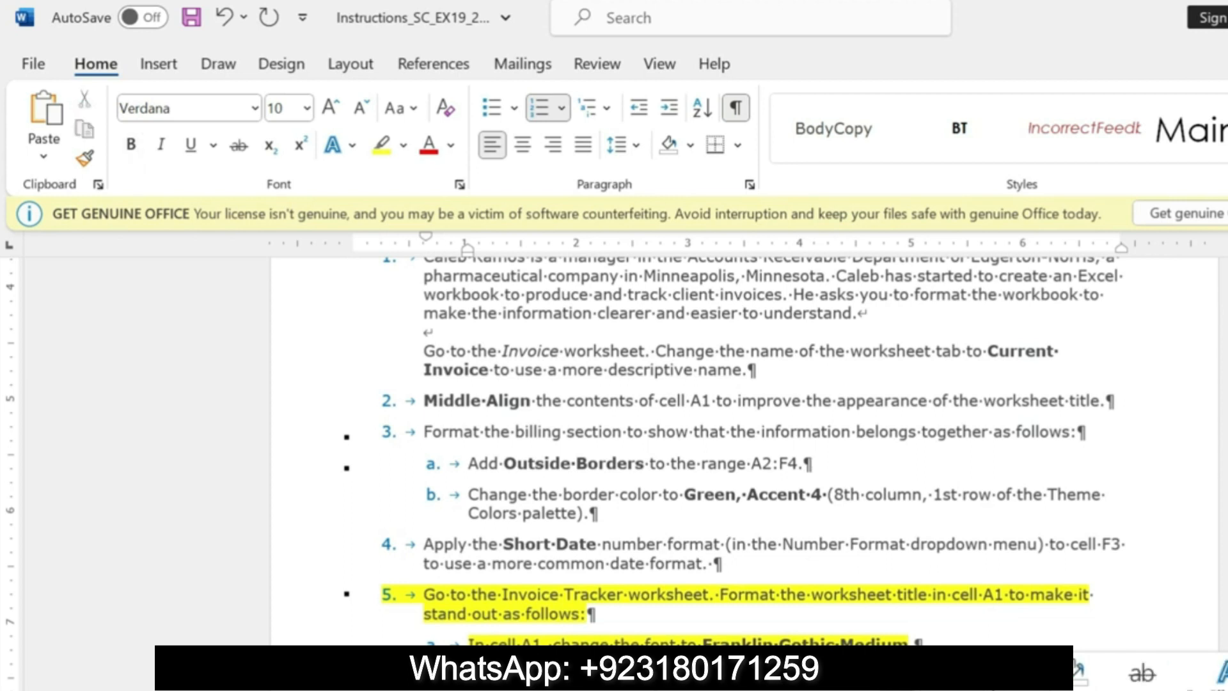
scroll(3, 384, down, 5)
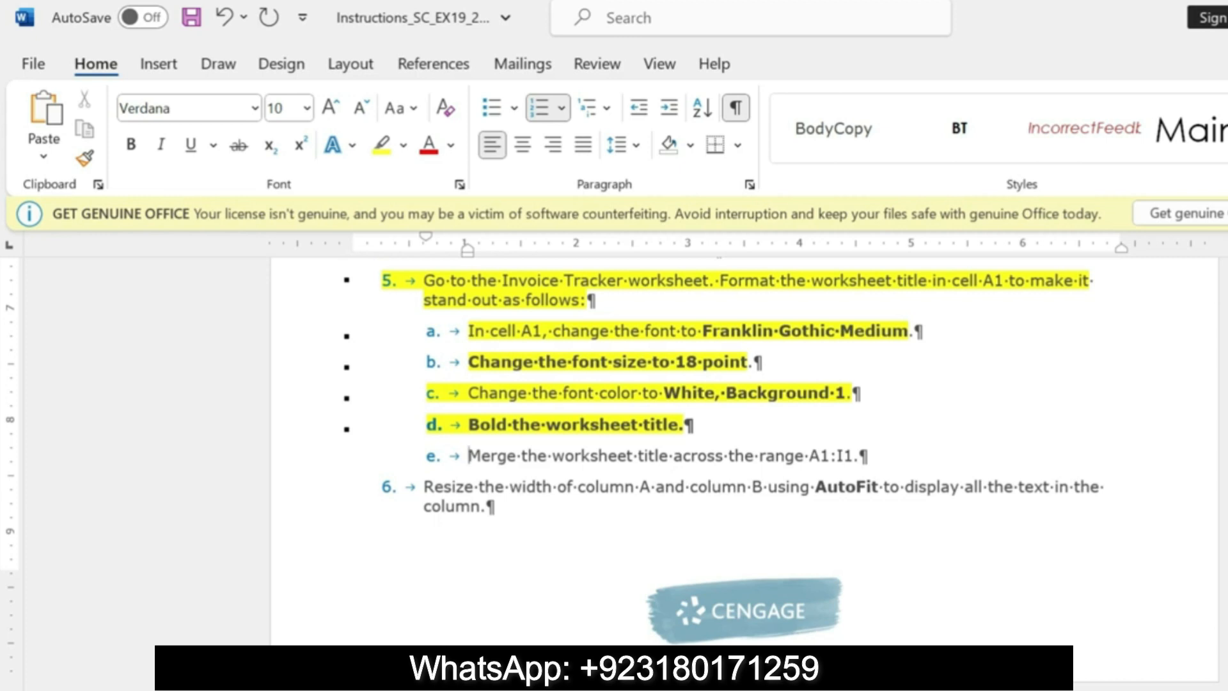
Step: Switch to Excel and bold the worksheet title in cell A1
key(alt+Tab)
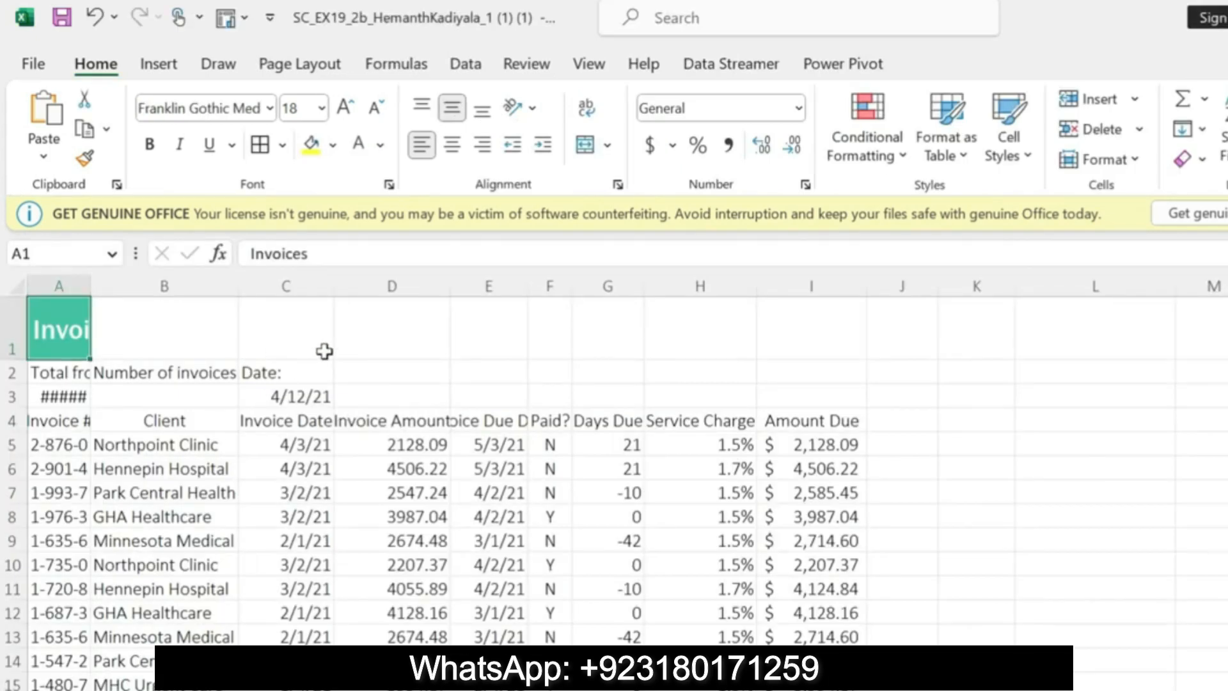
click(149, 144)
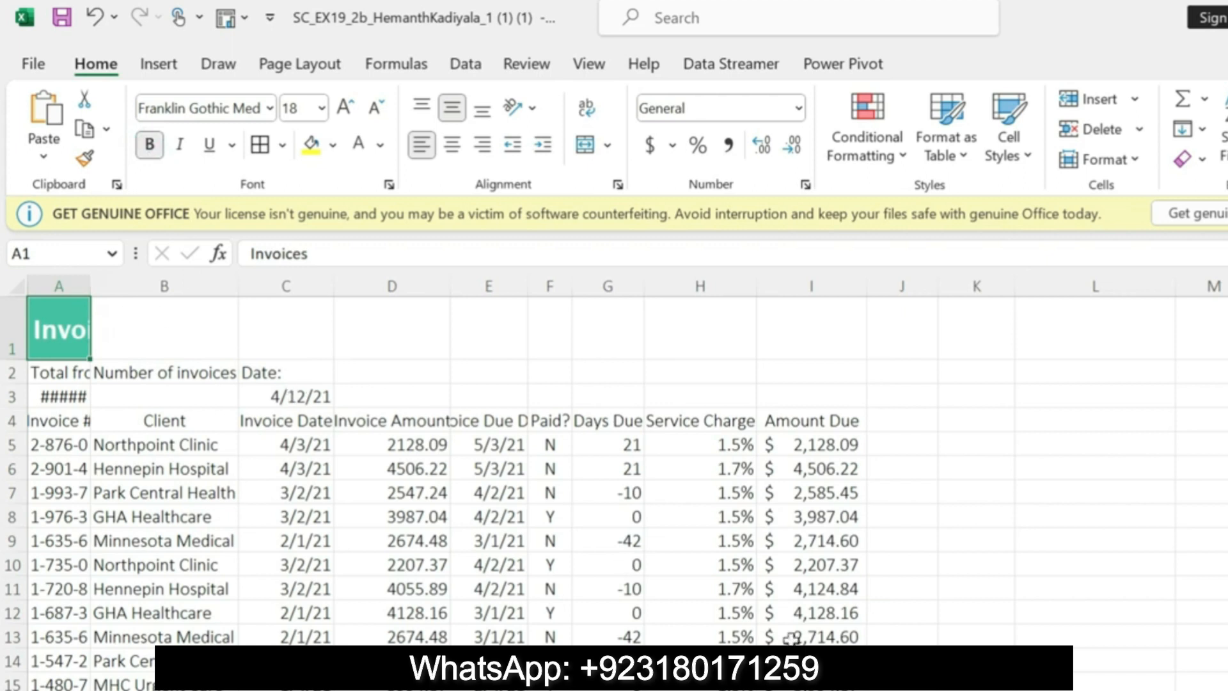
Step: Switch to the Word instructions, highlight the step 5e merge instruction in yellow and copy the range reference A1:I1
key(alt+Tab)
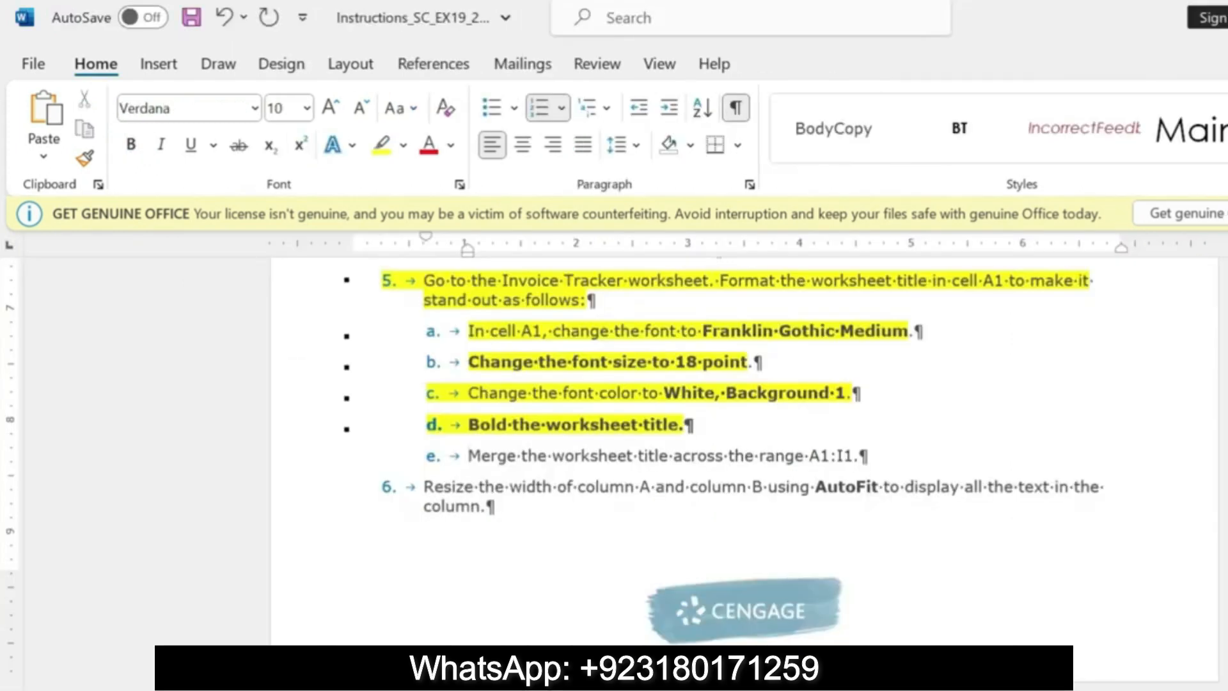
drag(470, 455, 857, 458)
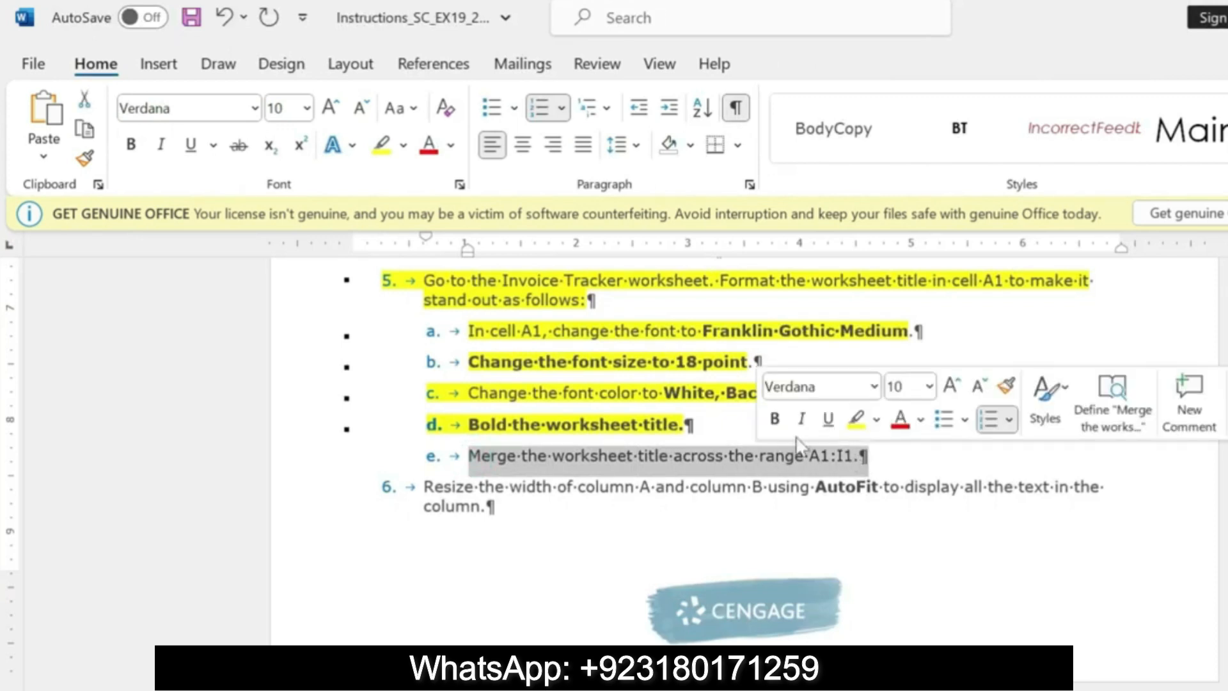
click(856, 419)
drag(809, 457, 853, 461)
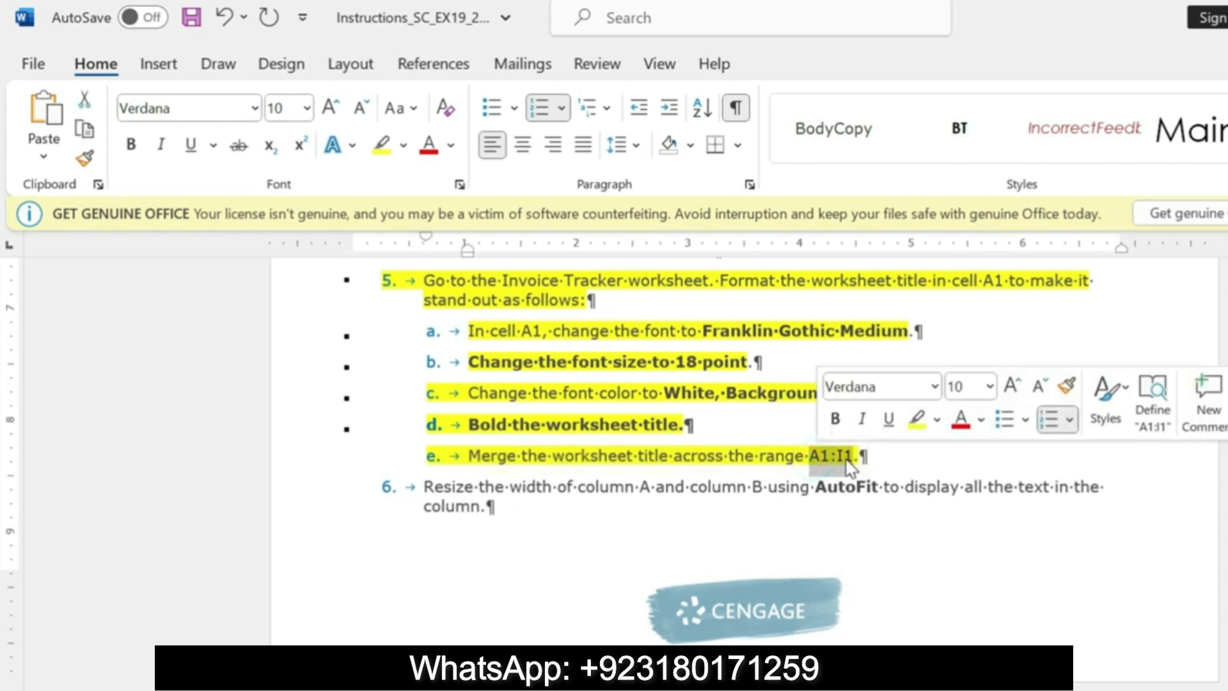
key(ctrl+c)
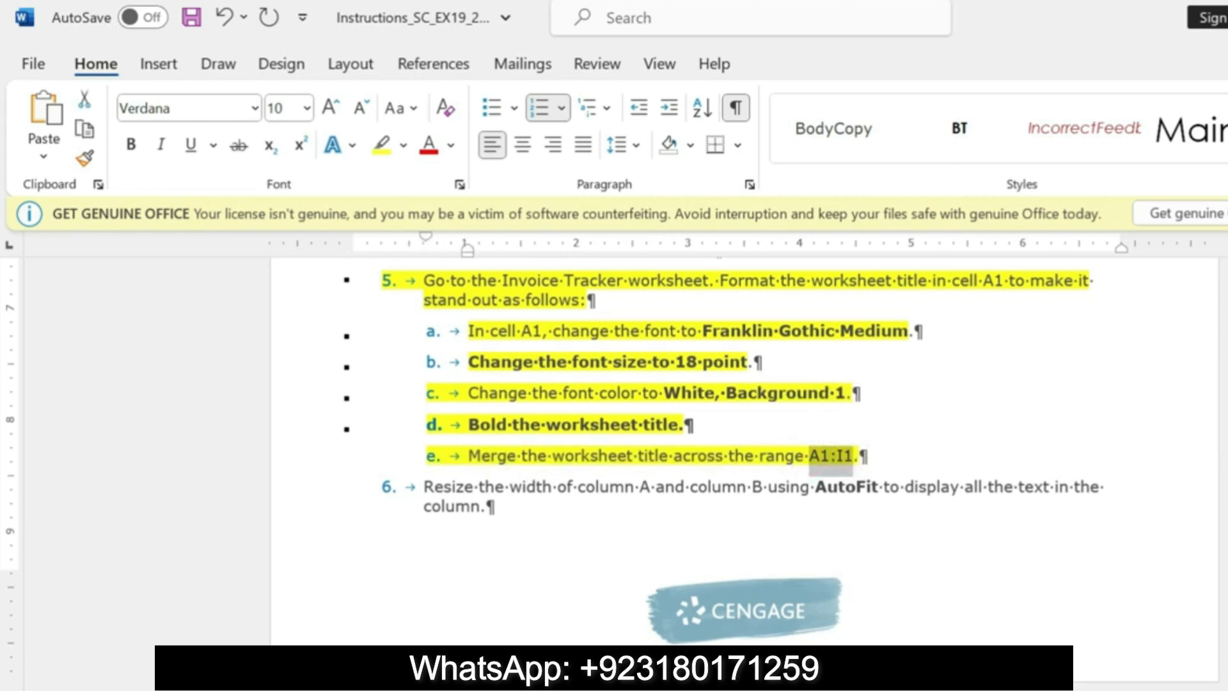
Step: Switch to Excel and merge the worksheet title over the range A1:I1 using Merge Across
key(alt+Tab)
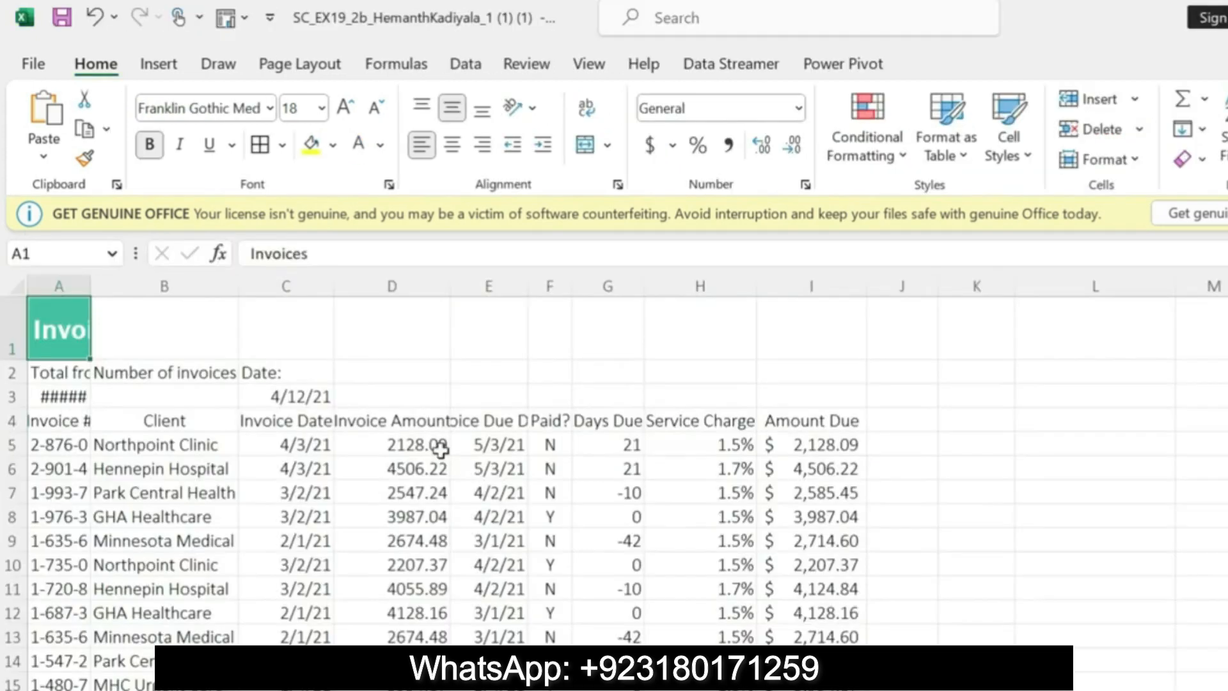
click(32, 255)
key(BackSpace)
key(ctrl+v)
key(Return)
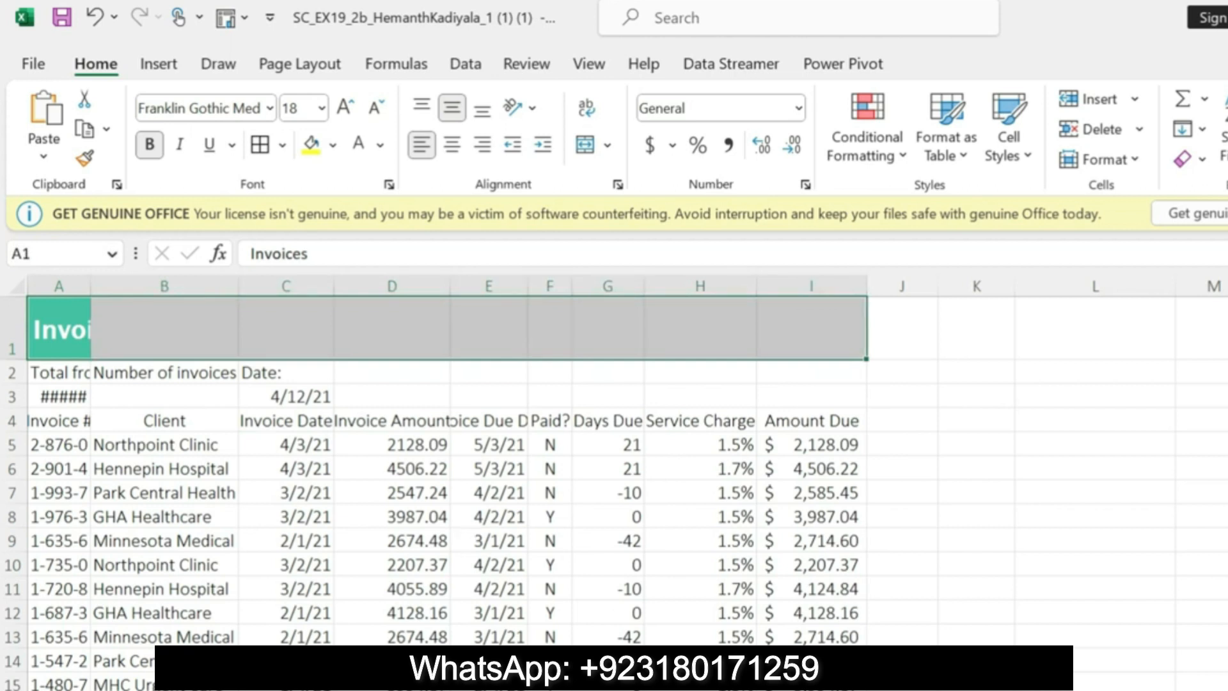
key(alt+Tab)
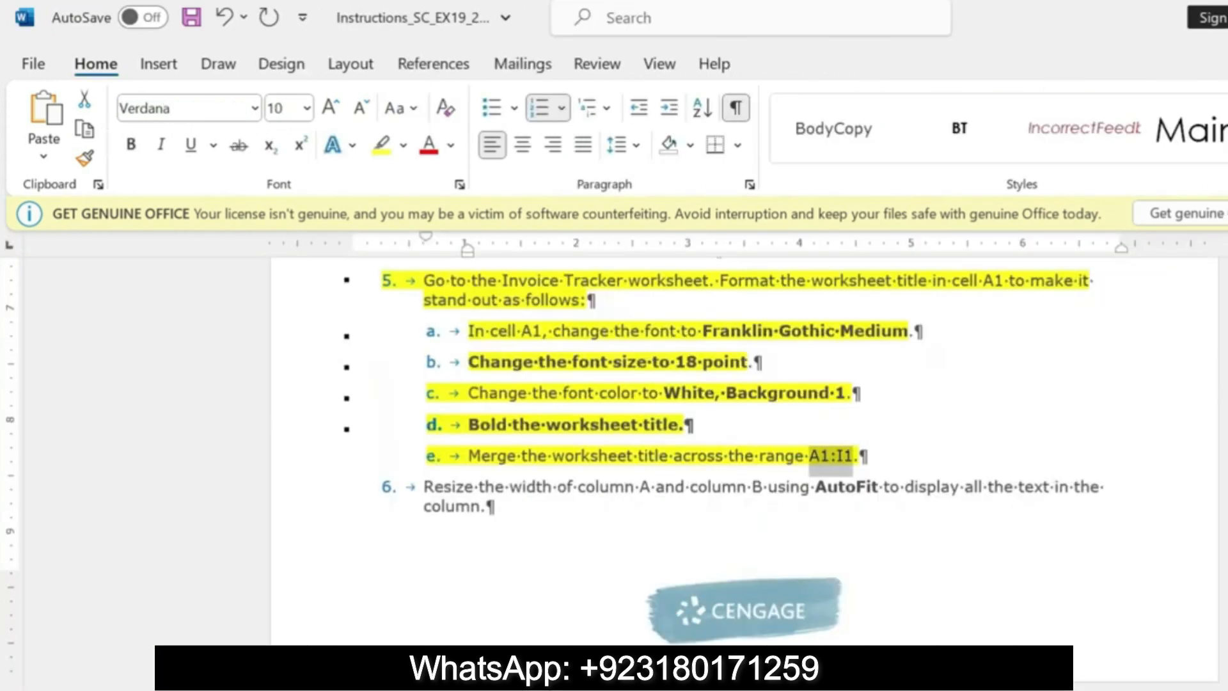
key(alt+Tab)
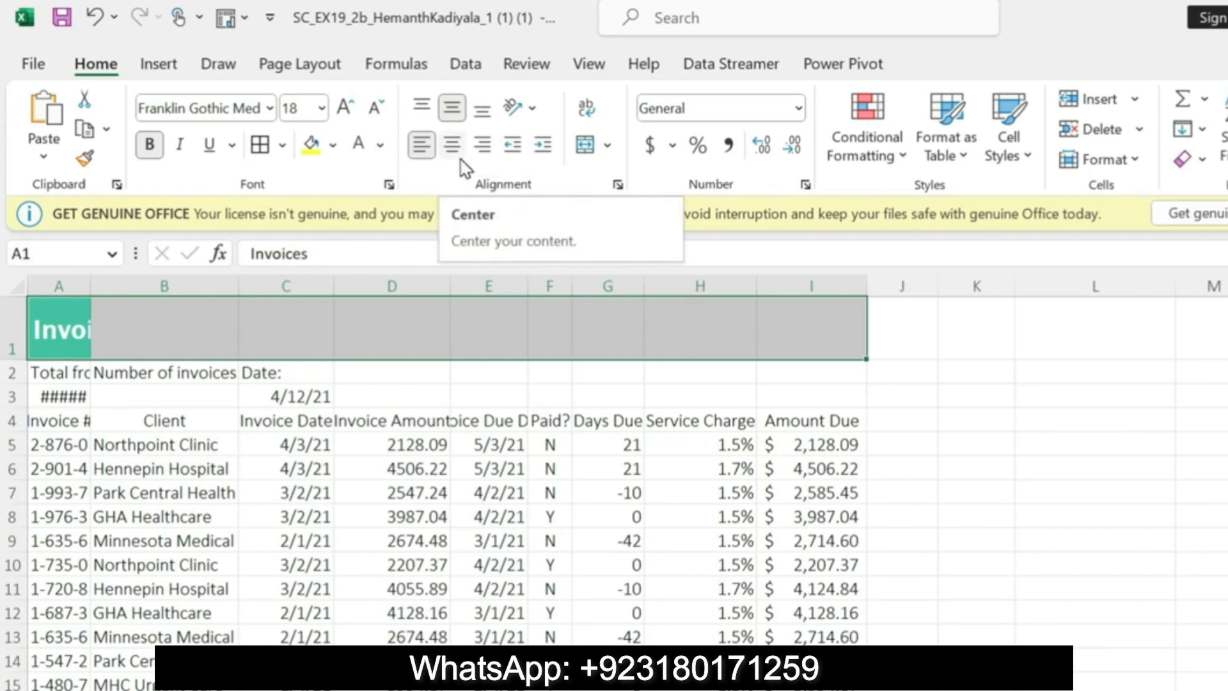
click(586, 147)
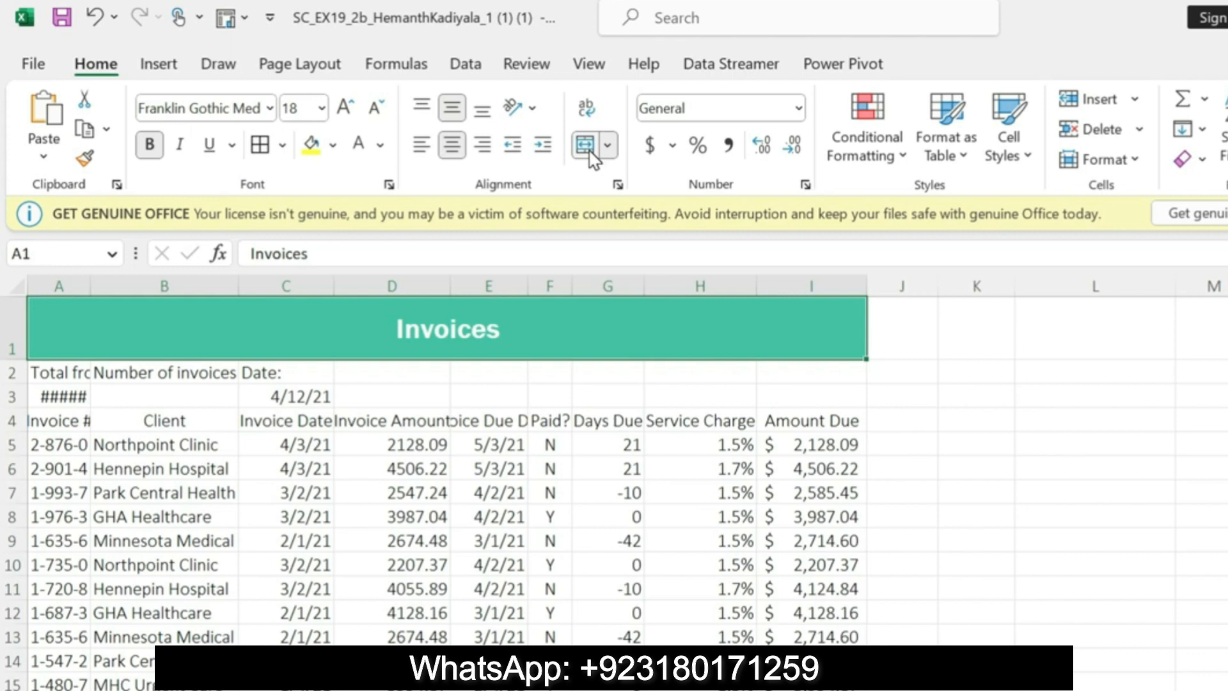
click(589, 158)
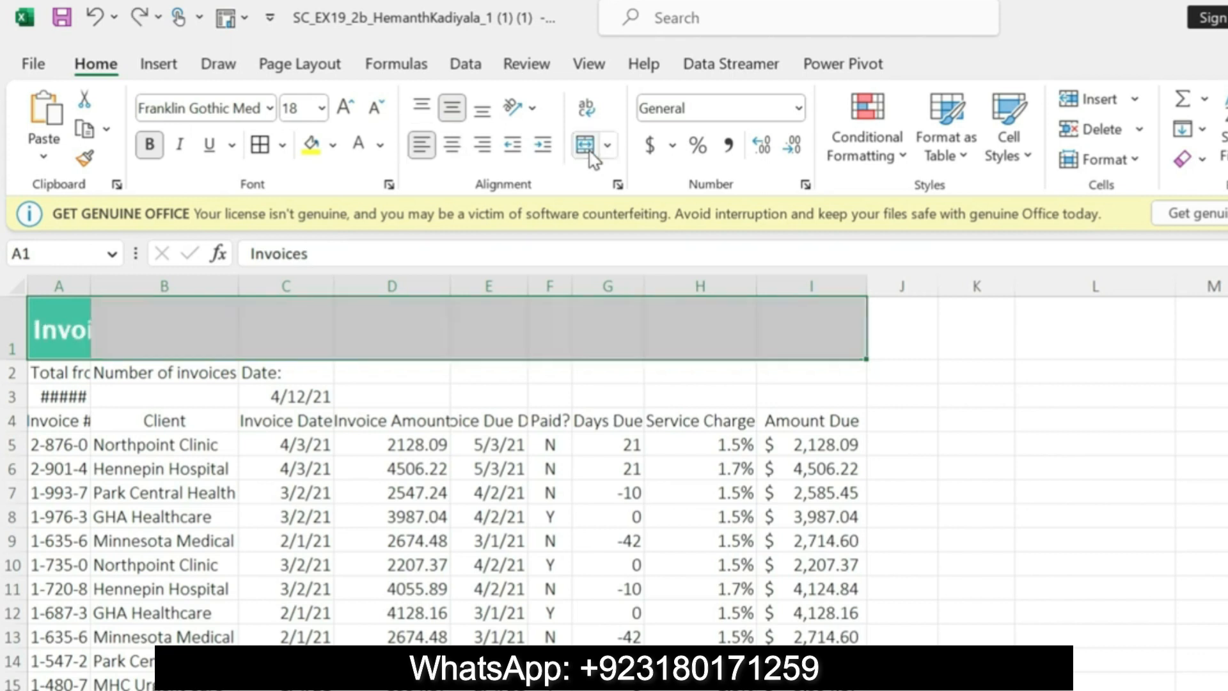
click(607, 149)
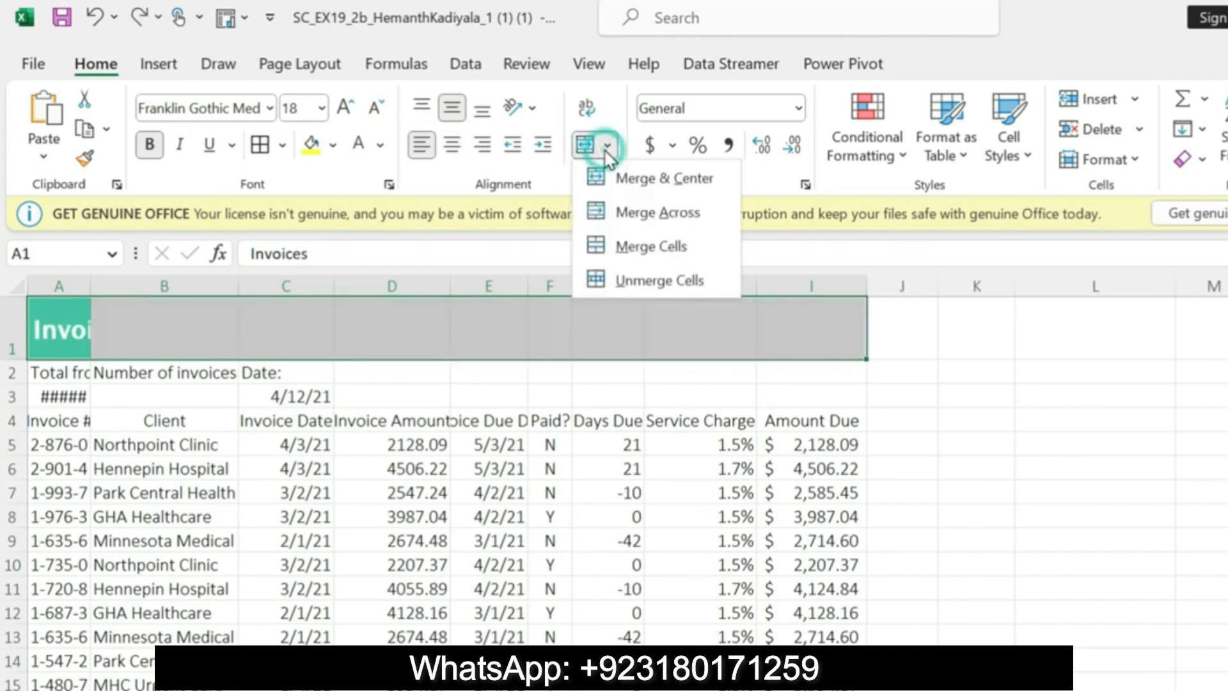
click(632, 212)
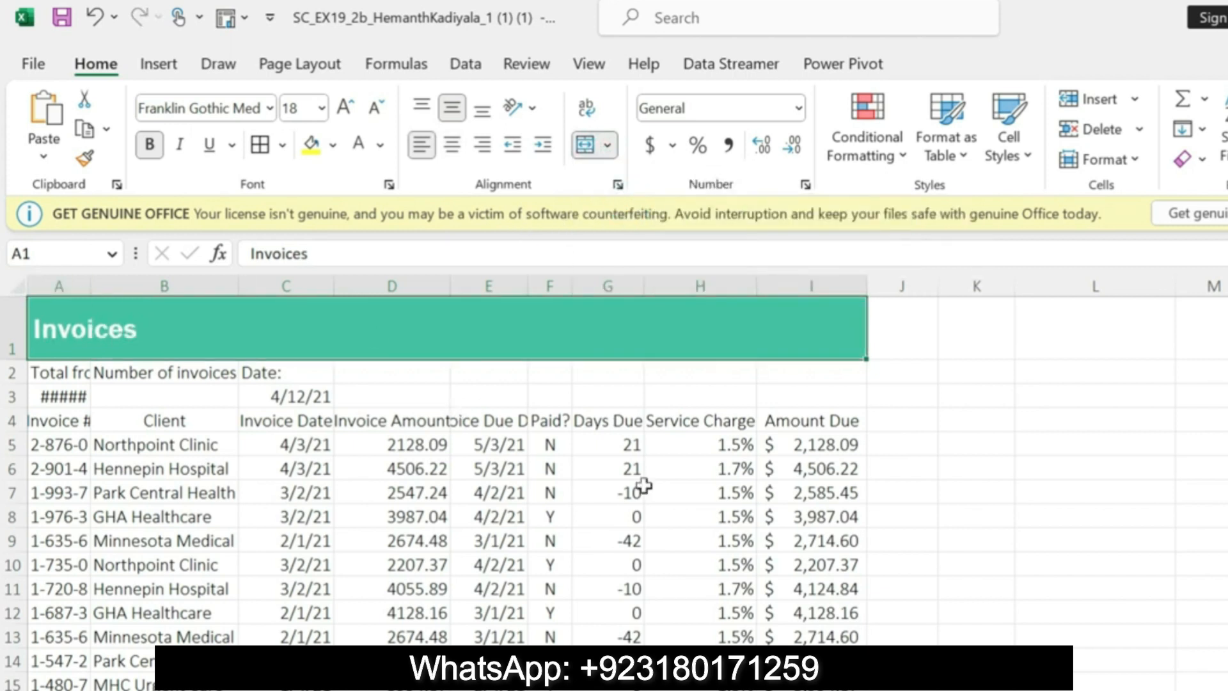
Step: Switch to the Word instructions and highlight the step 6 column AutoFit instruction in yellow
key(alt+Tab)
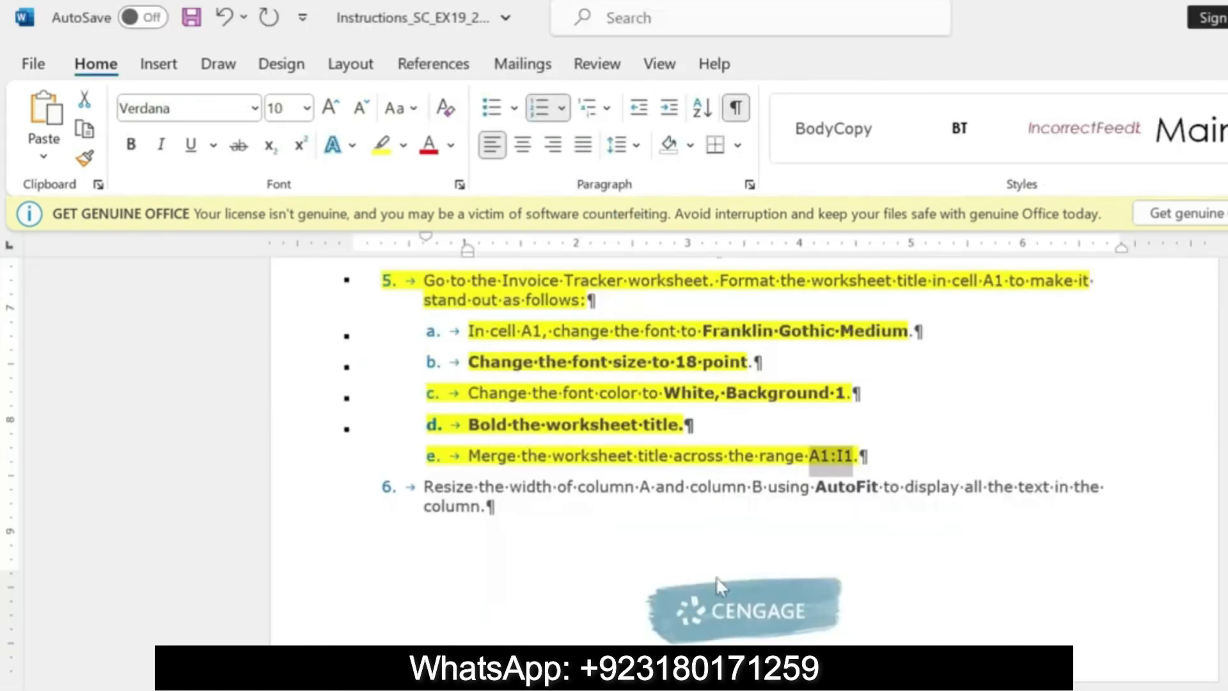
drag(424, 486, 480, 507)
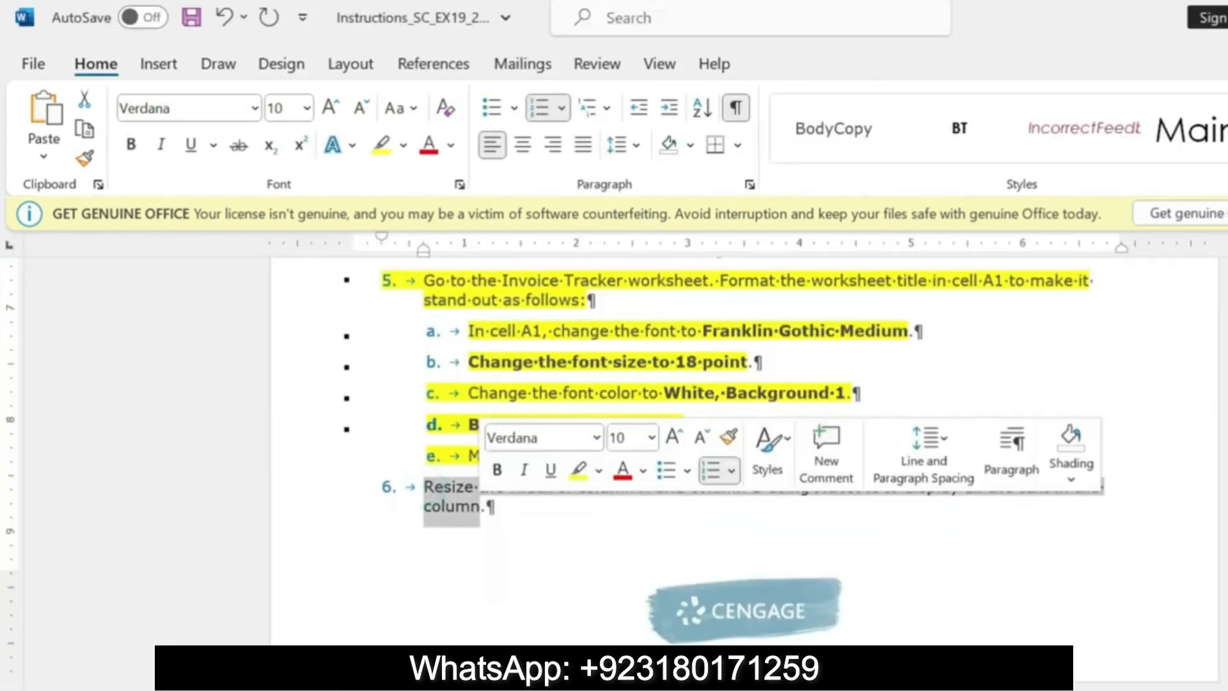
click(579, 469)
click(532, 533)
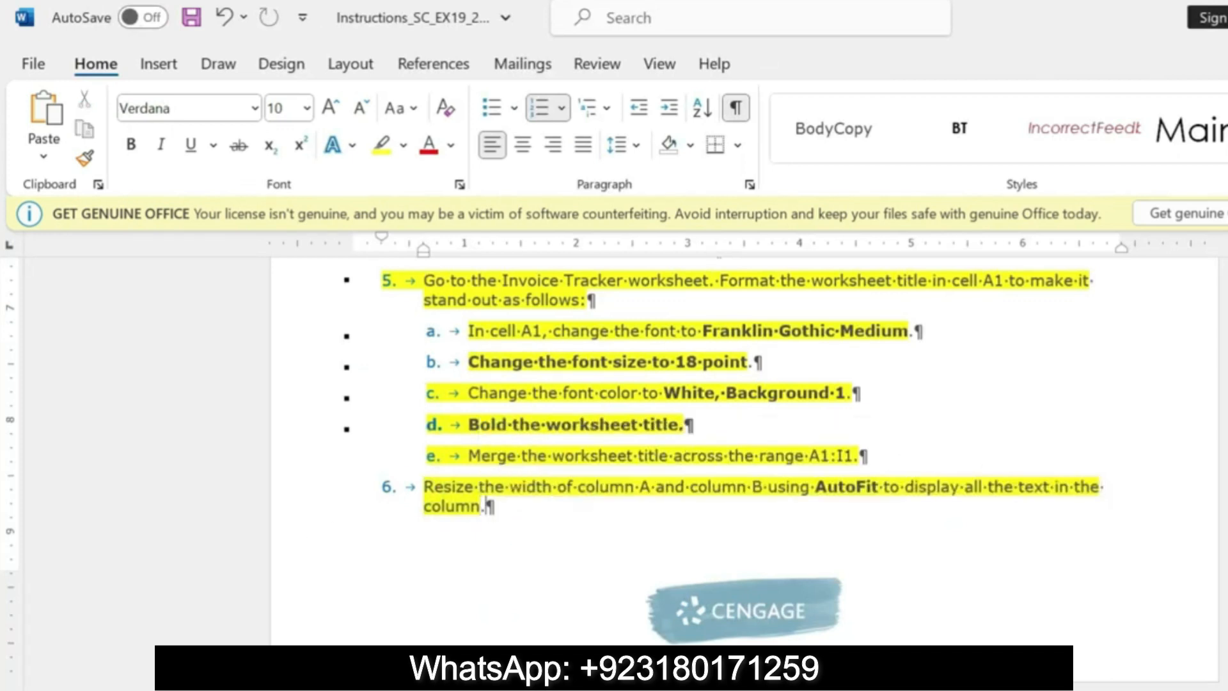
Step: Switch to Excel and AutoFit the widths of column A and column B
key(alt+Tab)
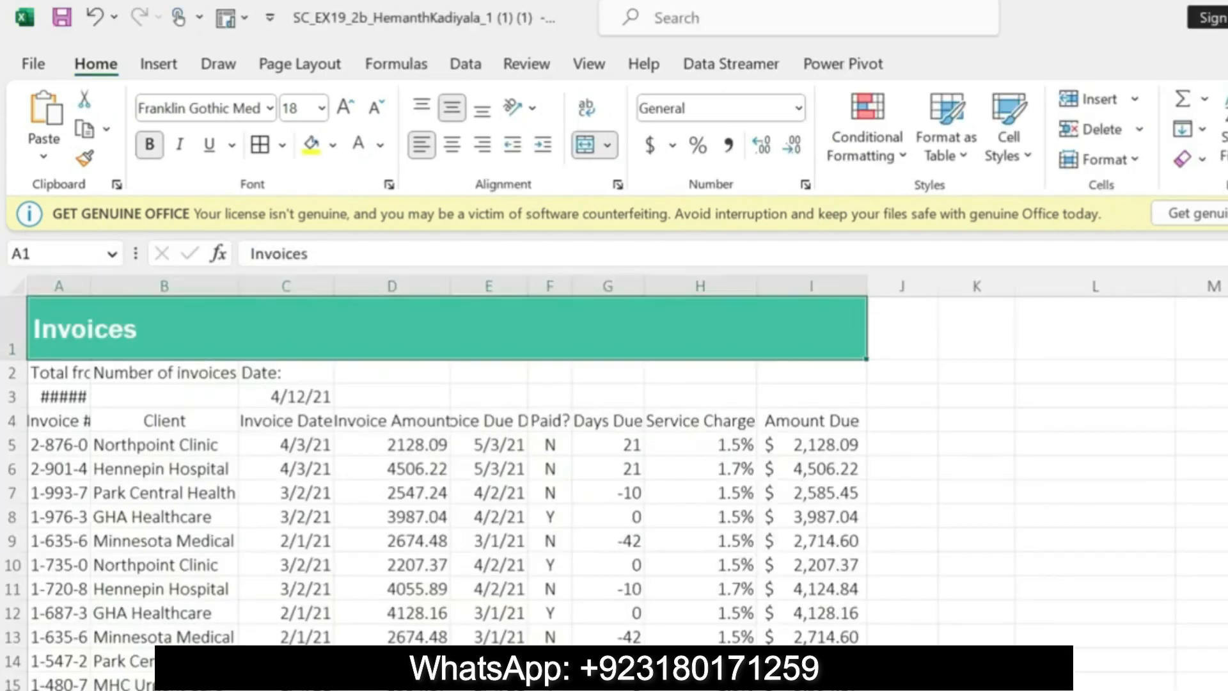
click(76, 284)
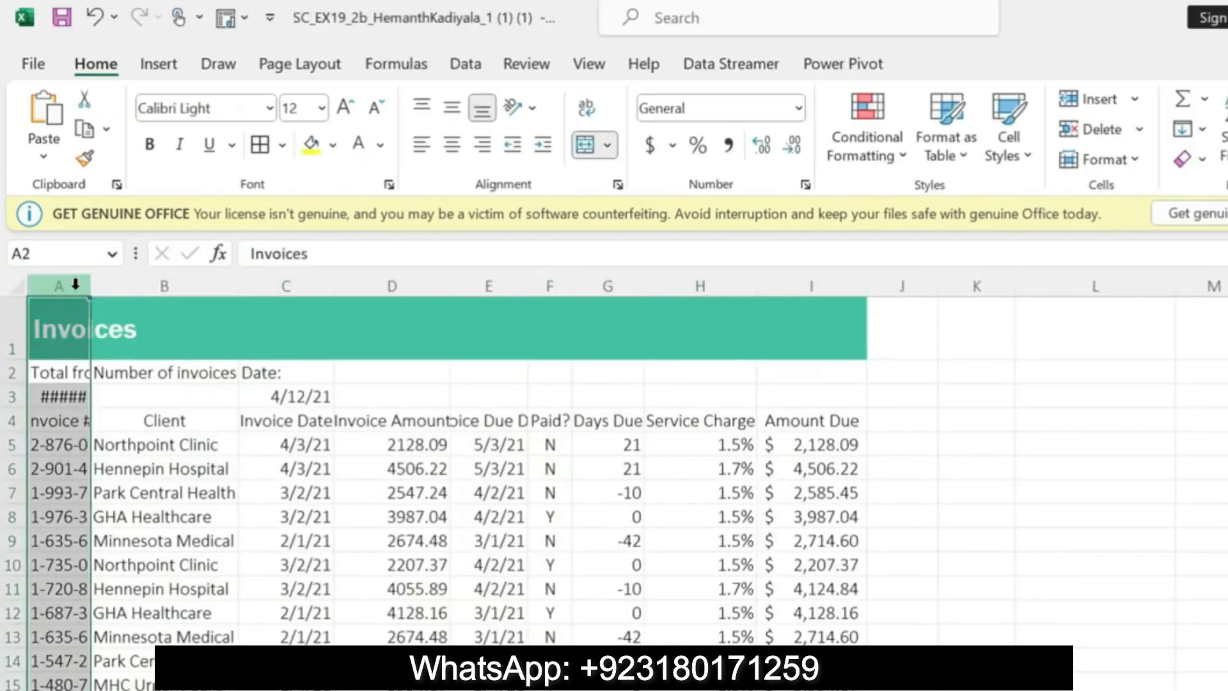
right_click(75, 288)
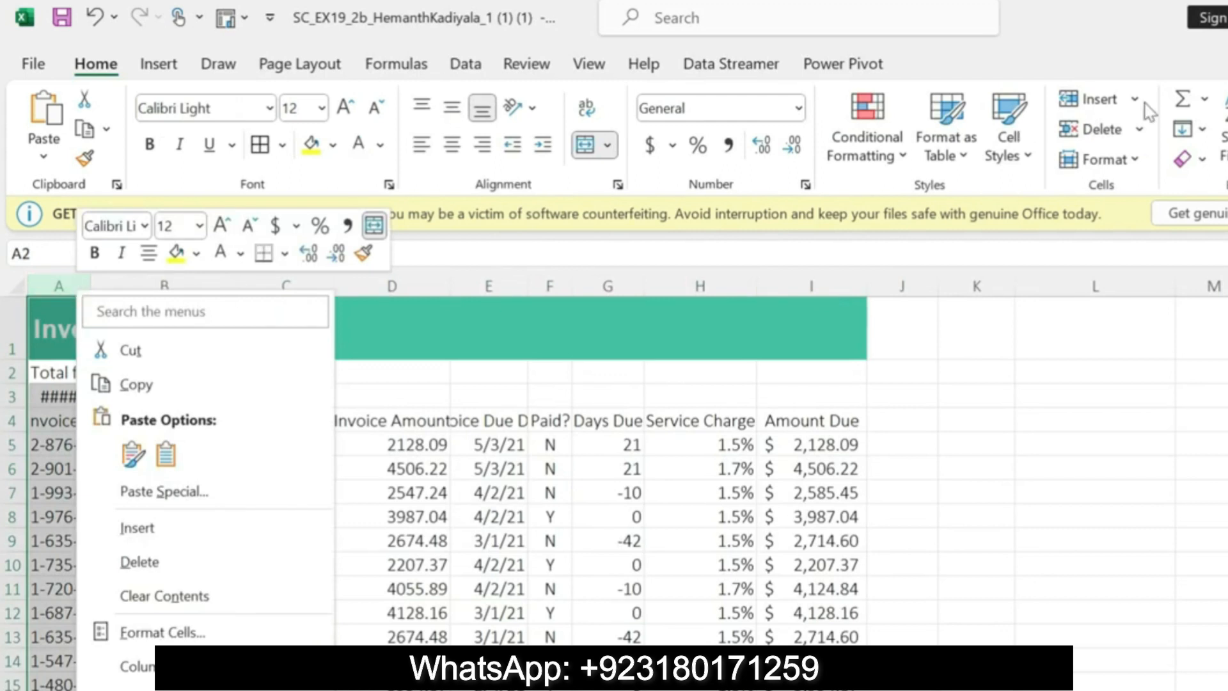
click(1135, 159)
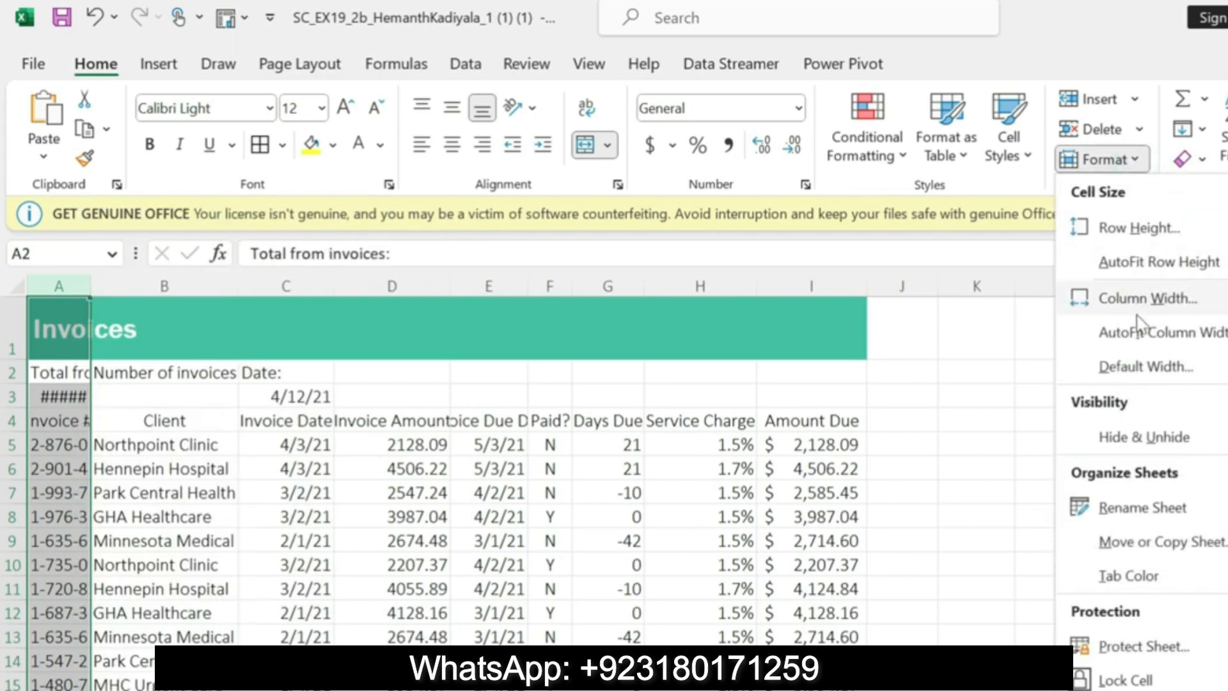
click(1137, 327)
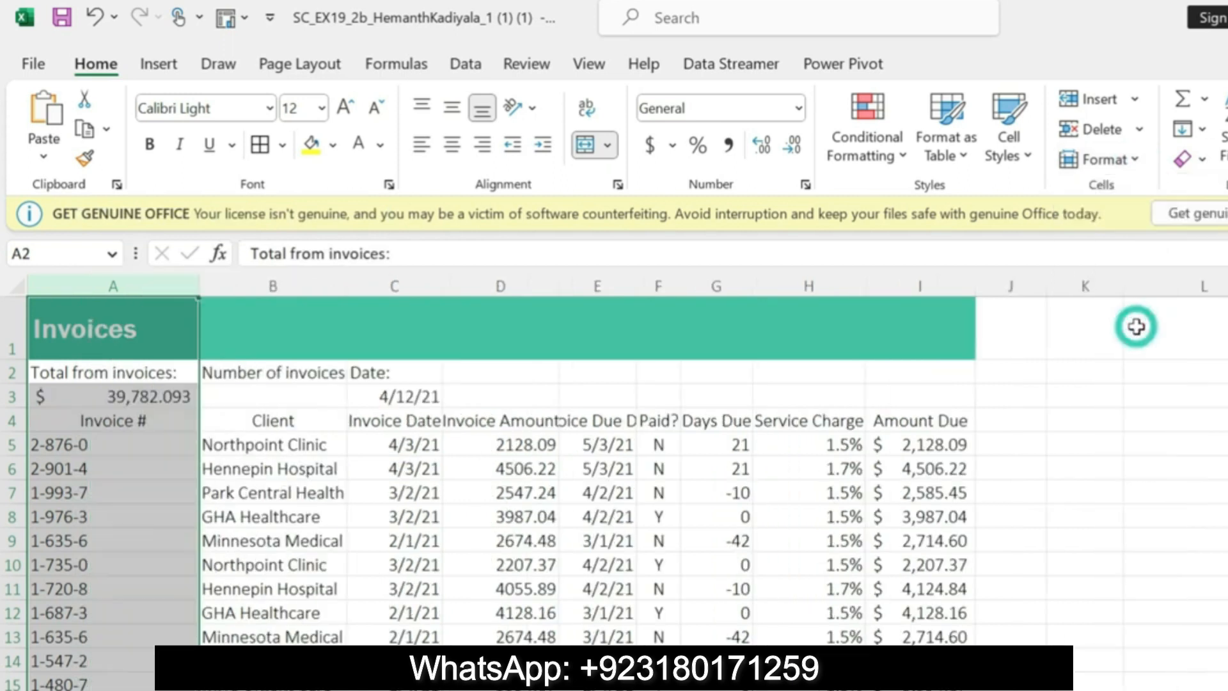
click(291, 282)
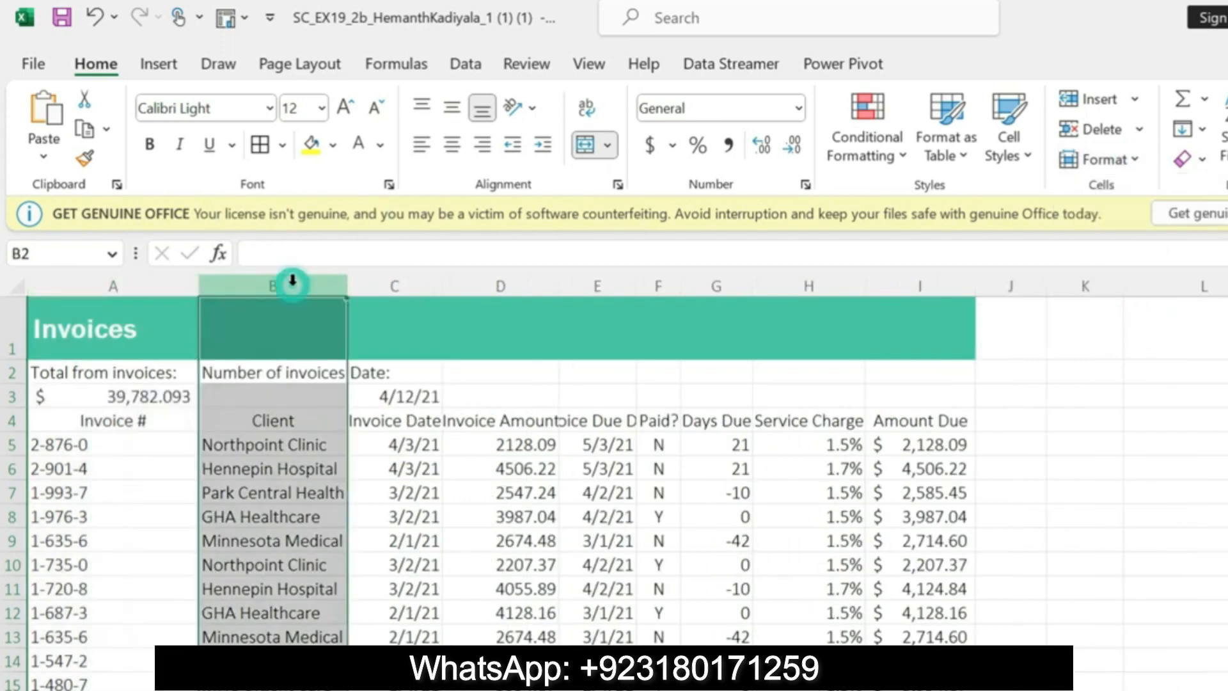
click(1137, 160)
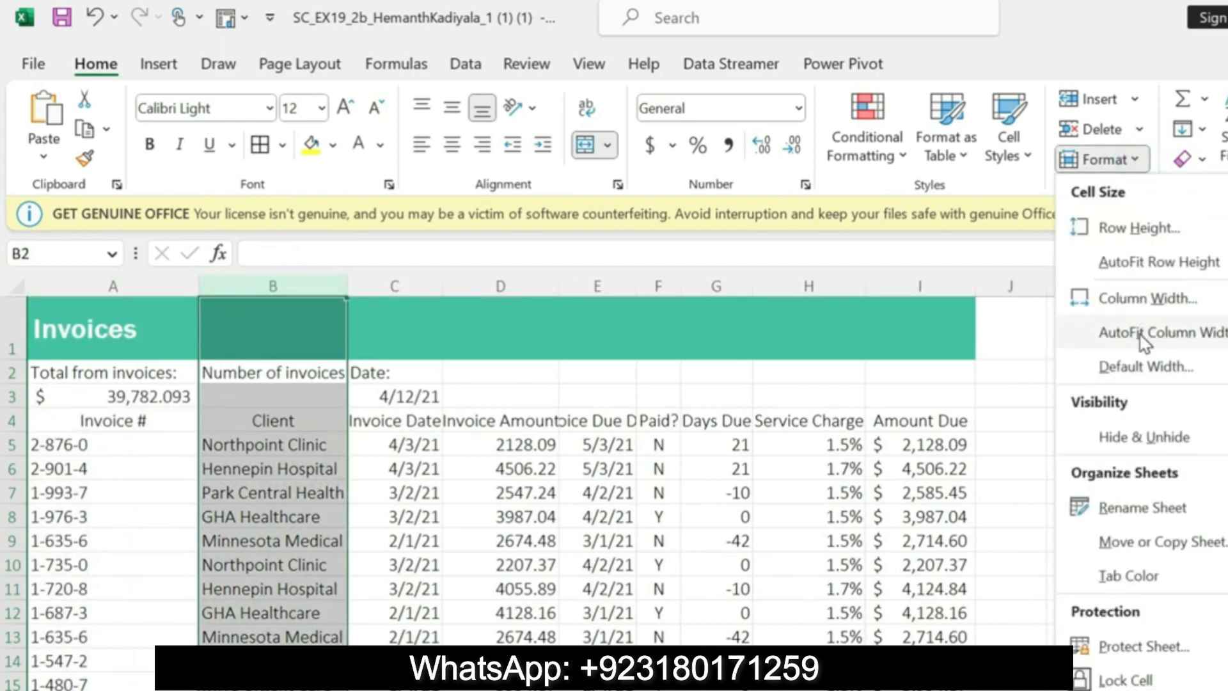
click(1140, 332)
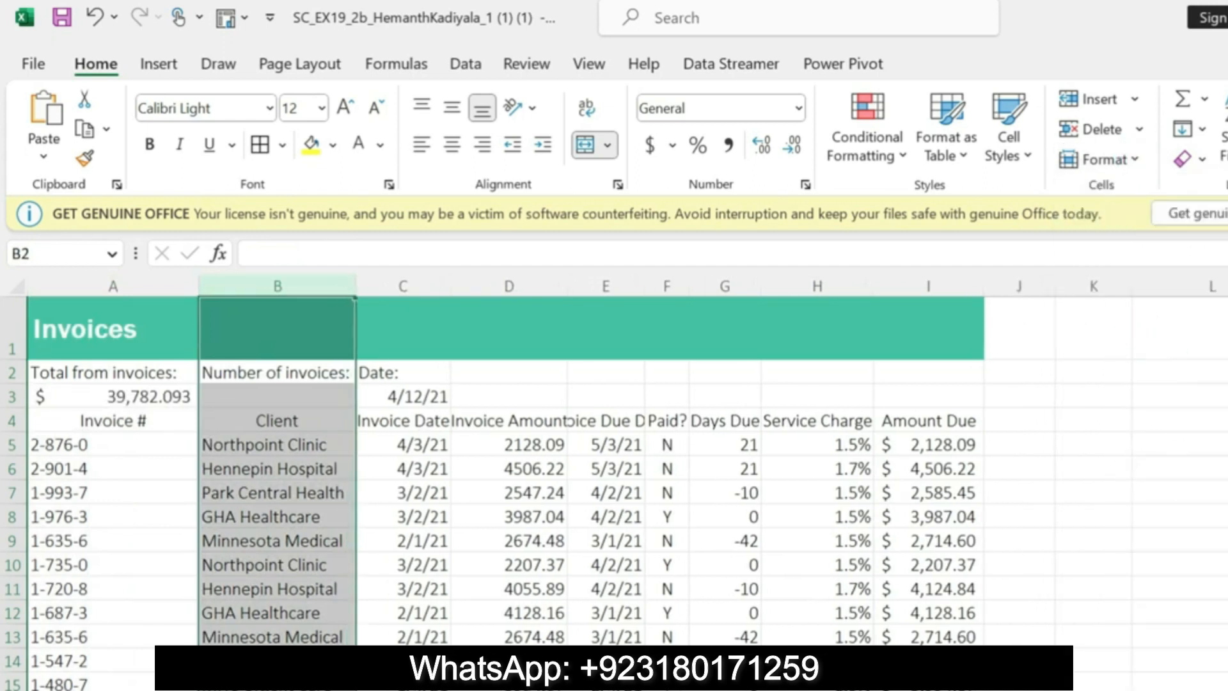
Step: Switch to the Word instructions, then bold the step 7 duplicate entries instruction and highlight it in yellow
key(alt+Tab)
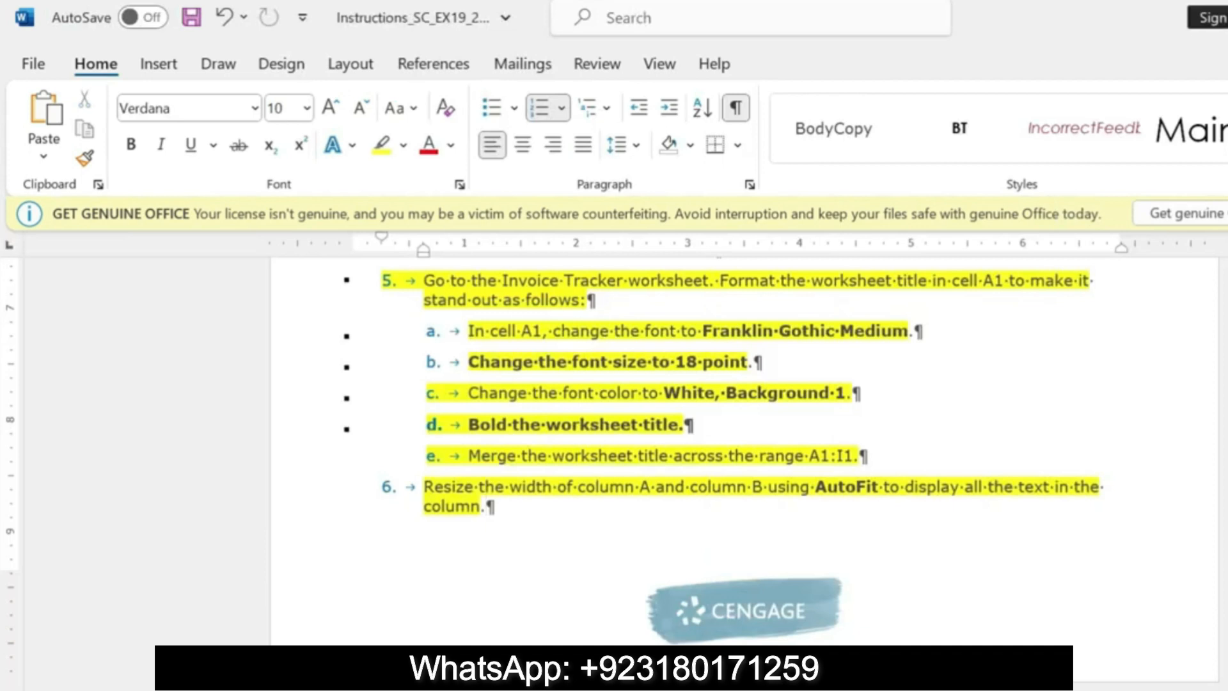
scroll(2, 422, down, 5)
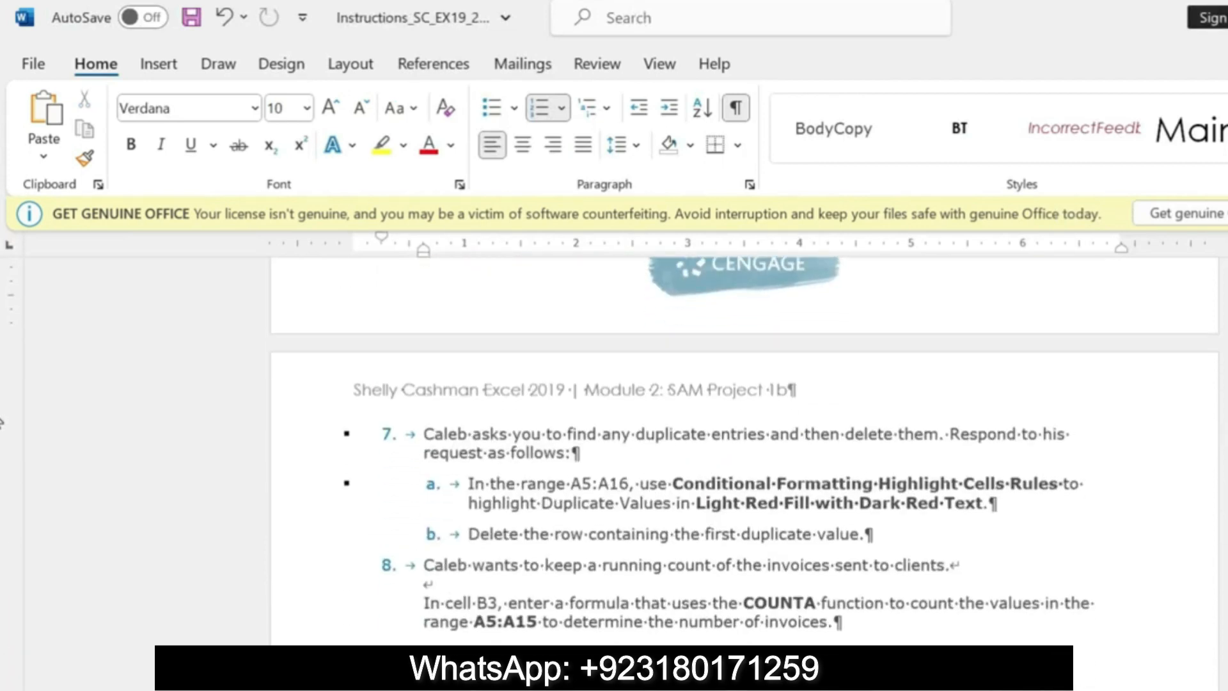
drag(424, 436, 577, 457)
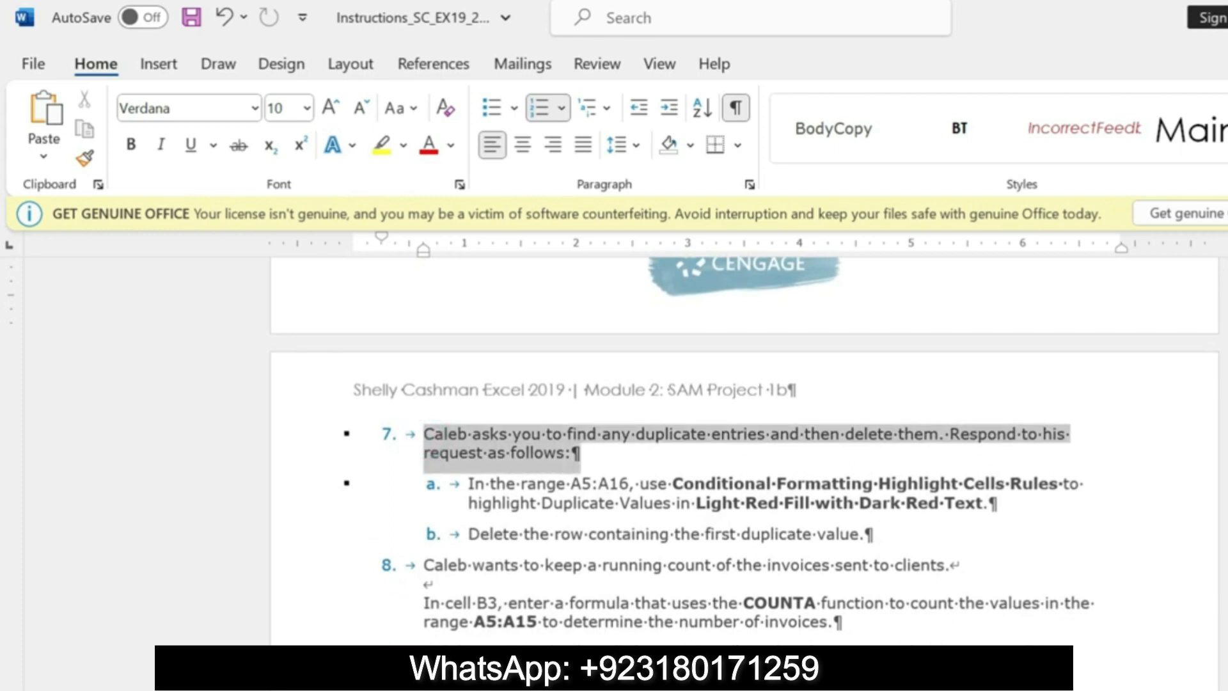
click(589, 412)
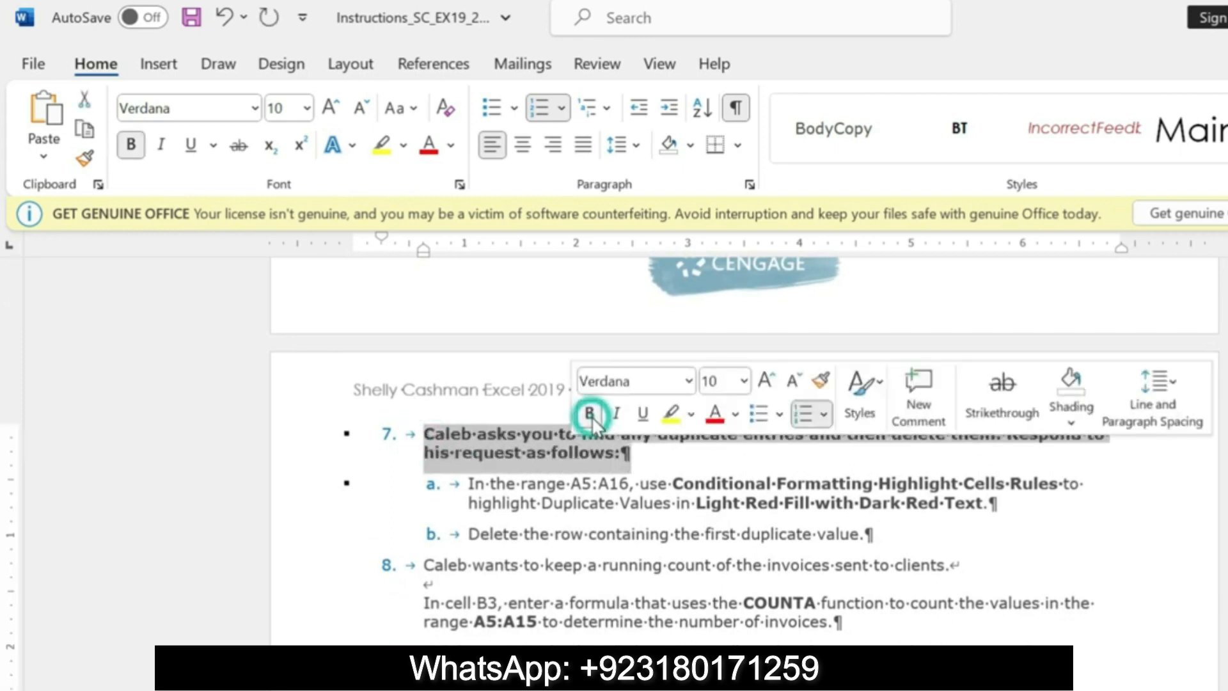
click(670, 415)
click(469, 484)
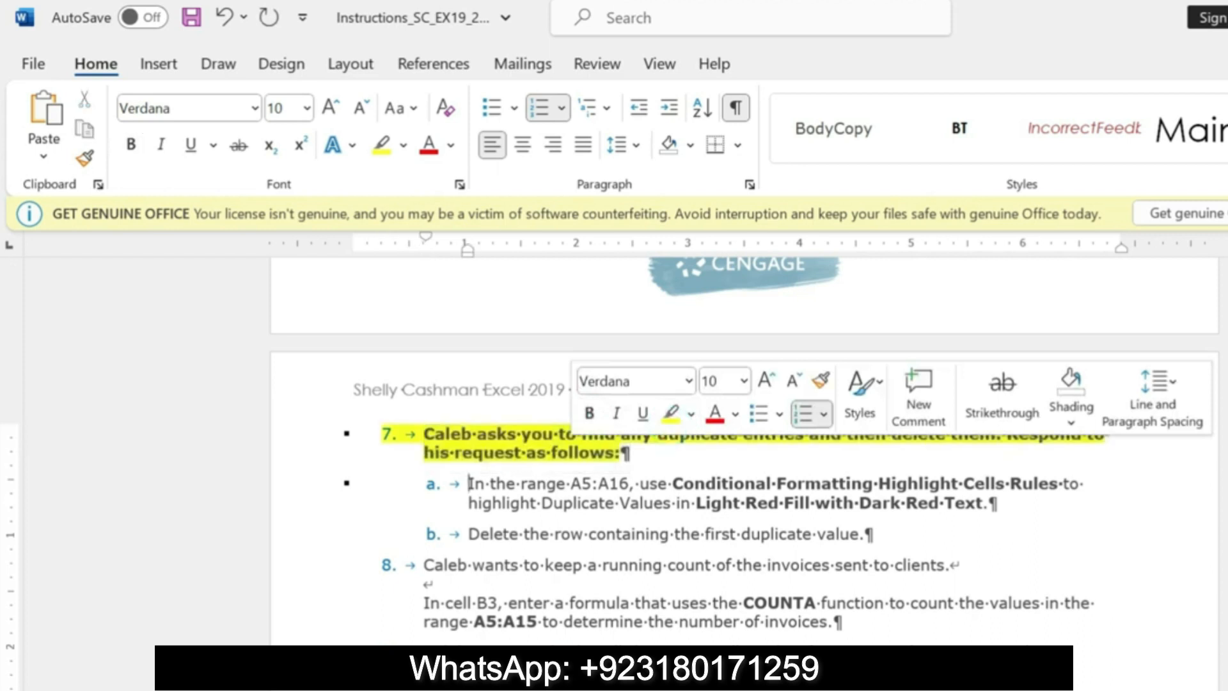
drag(424, 434, 627, 456)
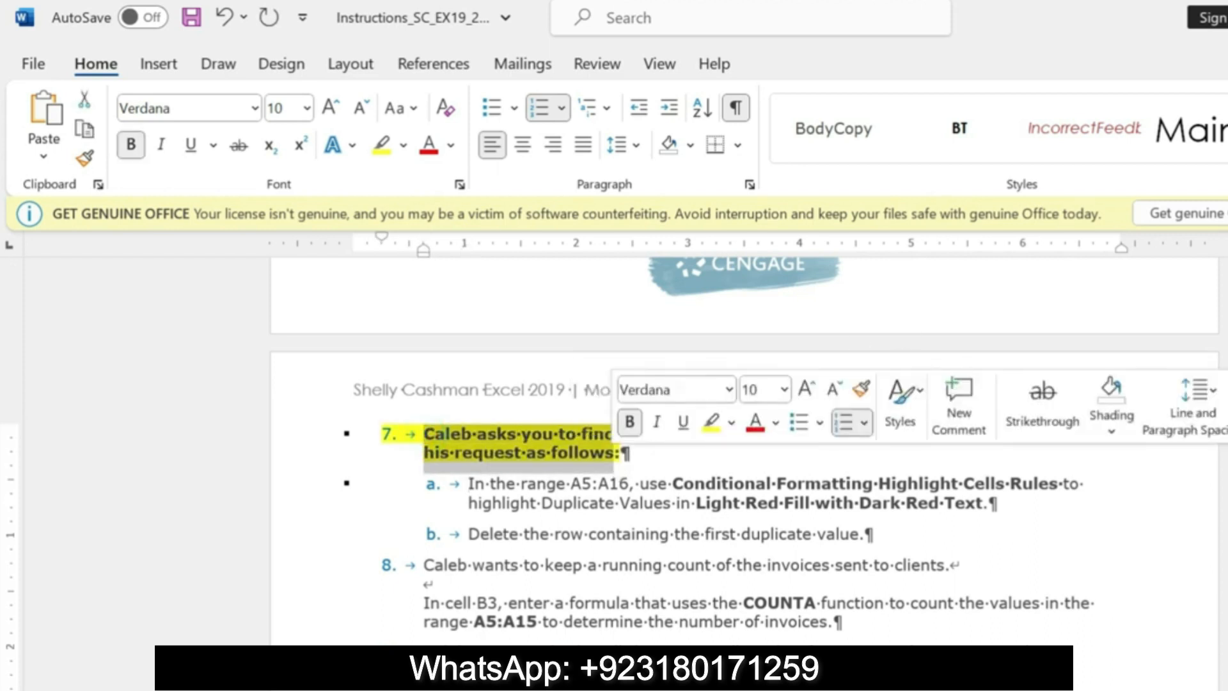
Step: Highlight the step 7a conditional formatting instruction in yellow and select its range reference A5:A16
drag(469, 484, 980, 509)
click(941, 469)
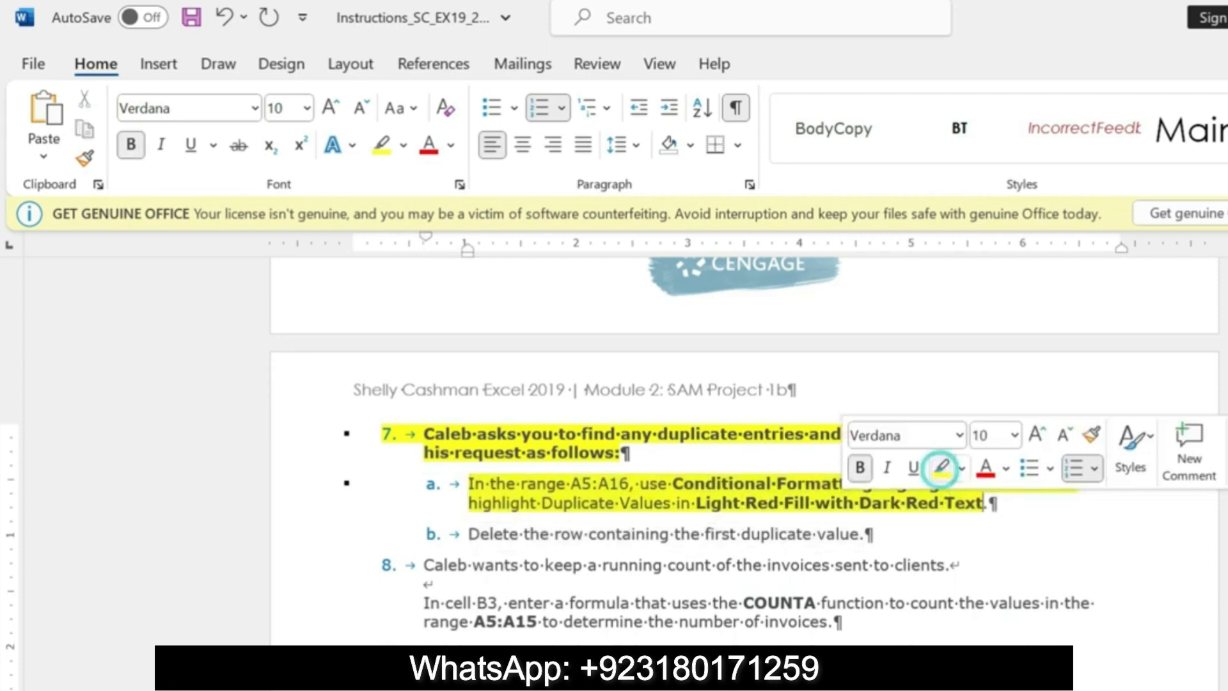
drag(468, 484, 982, 507)
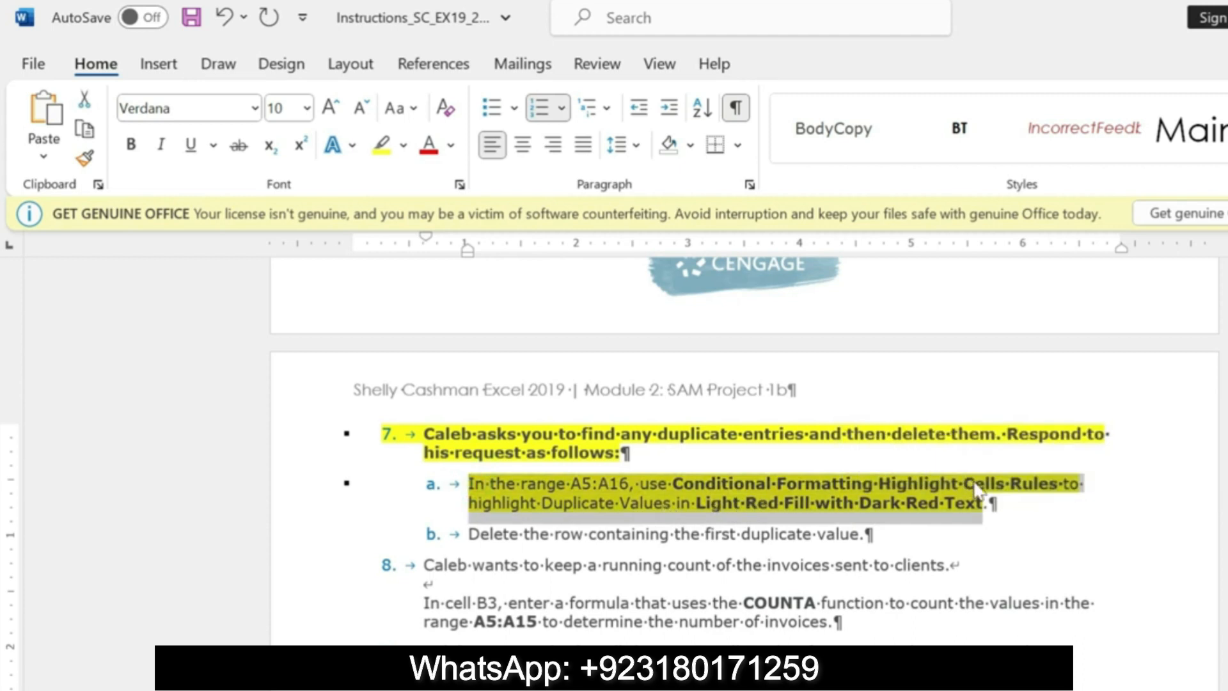
click(575, 479)
drag(572, 484, 629, 484)
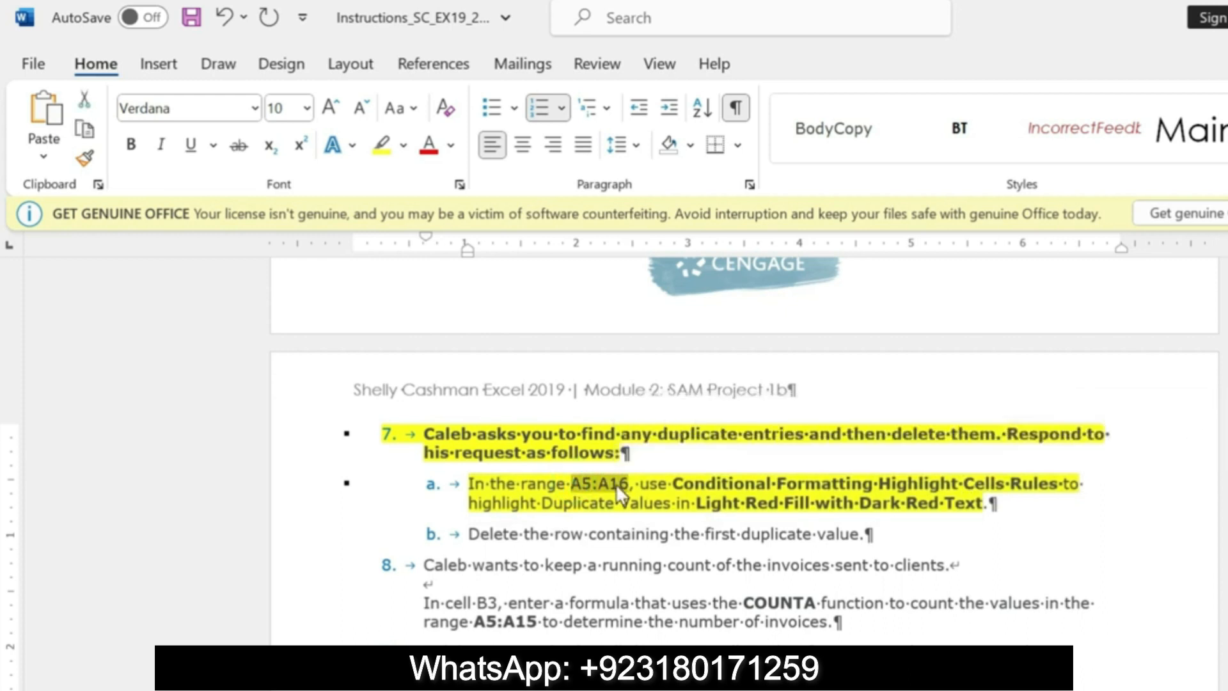
Step: Switch to Excel and start a Duplicate Values highlight cells rule for the range A5:A16
key(alt+Tab)
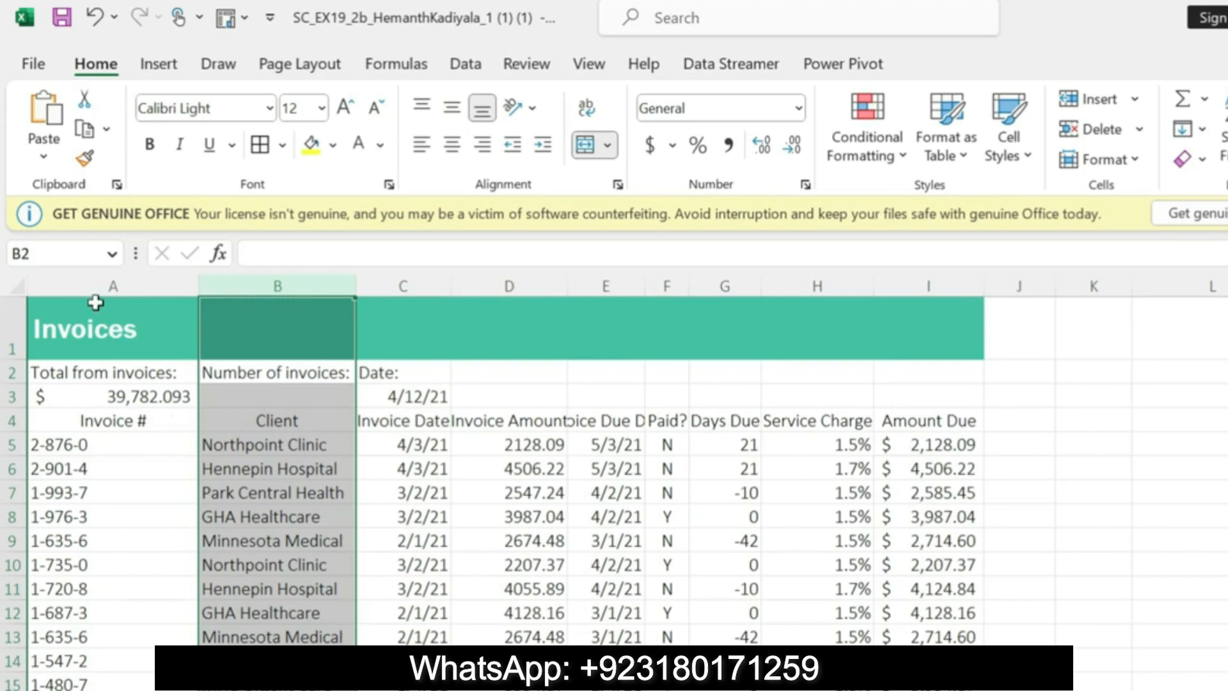
click(59, 257)
text(A5:A16)
key(Return)
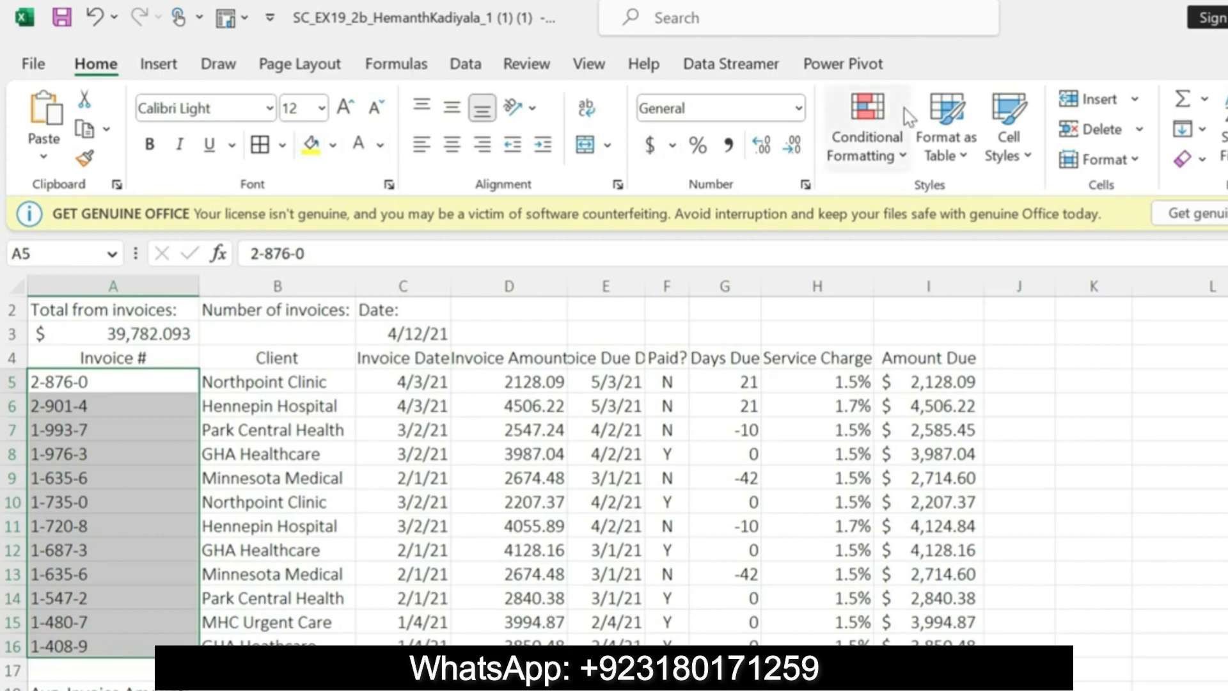
click(878, 139)
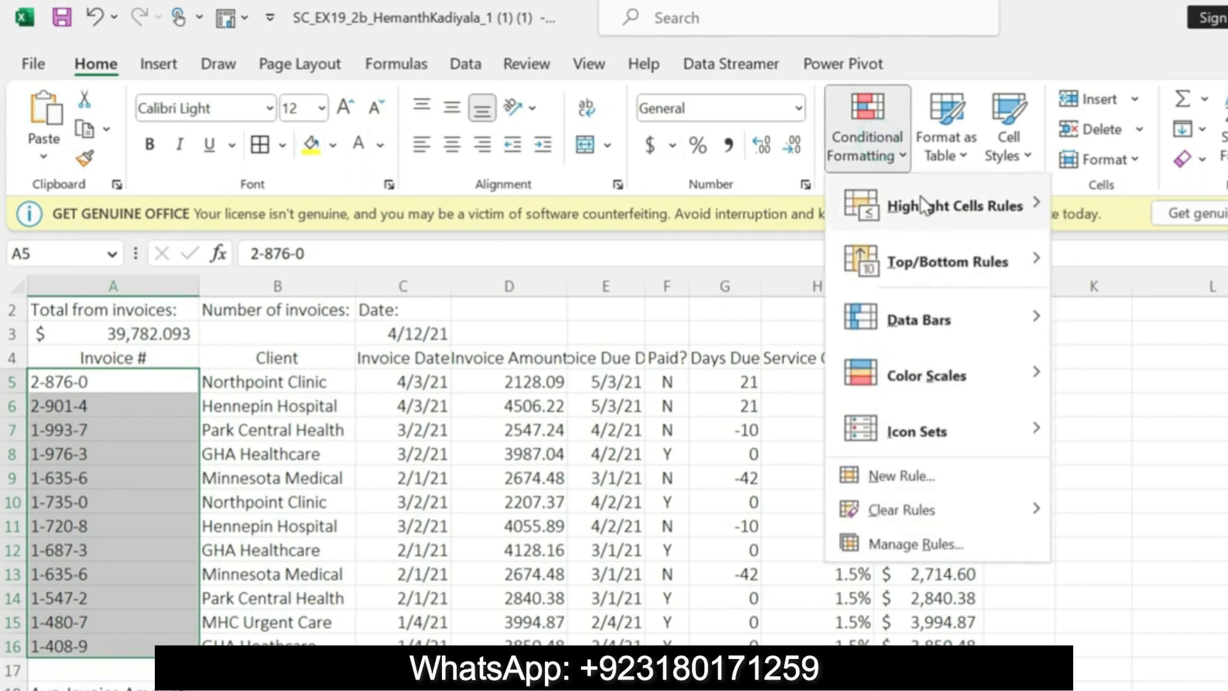
mouse_move(923, 204)
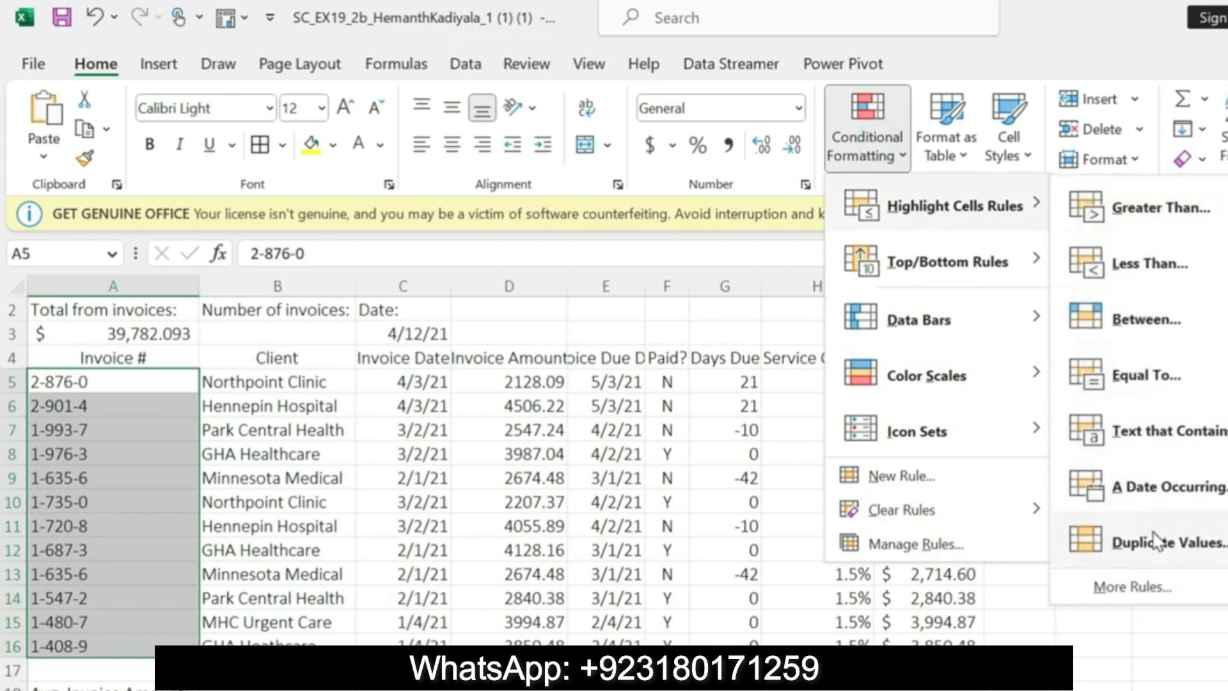
click(1105, 541)
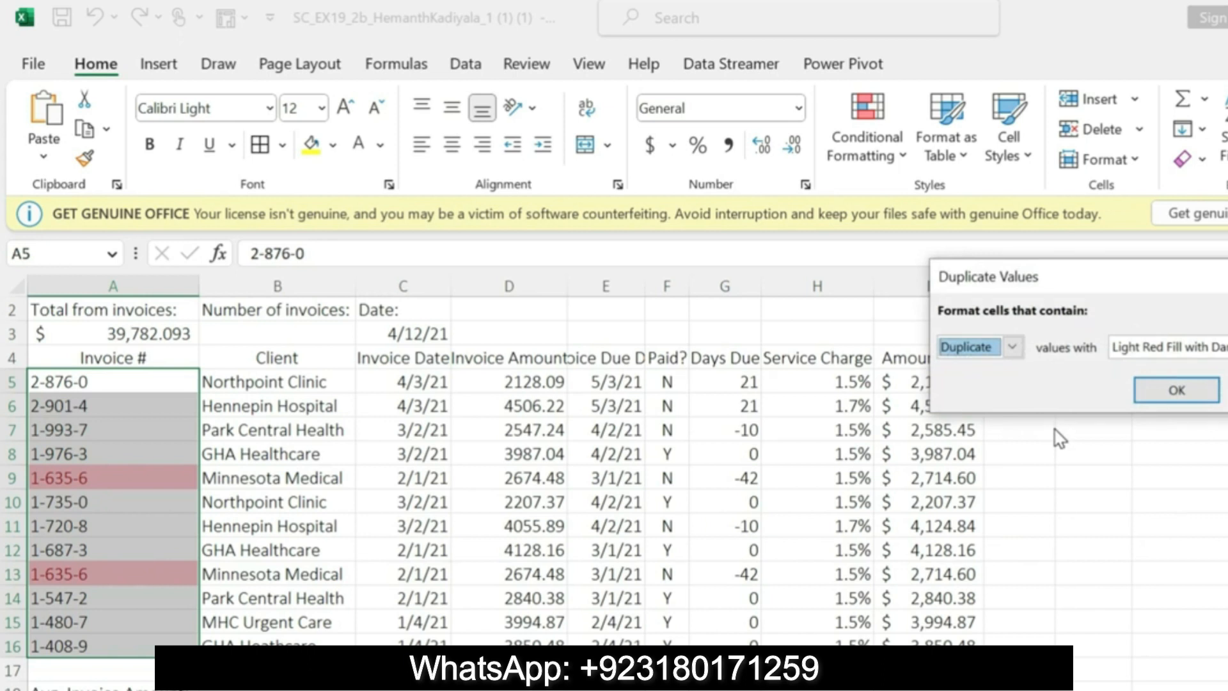
Step: Check the required fill format in the Word instructions, then apply Light Red Fill with Dark Red Text to the duplicate values rule in Excel
key(alt+Tab)
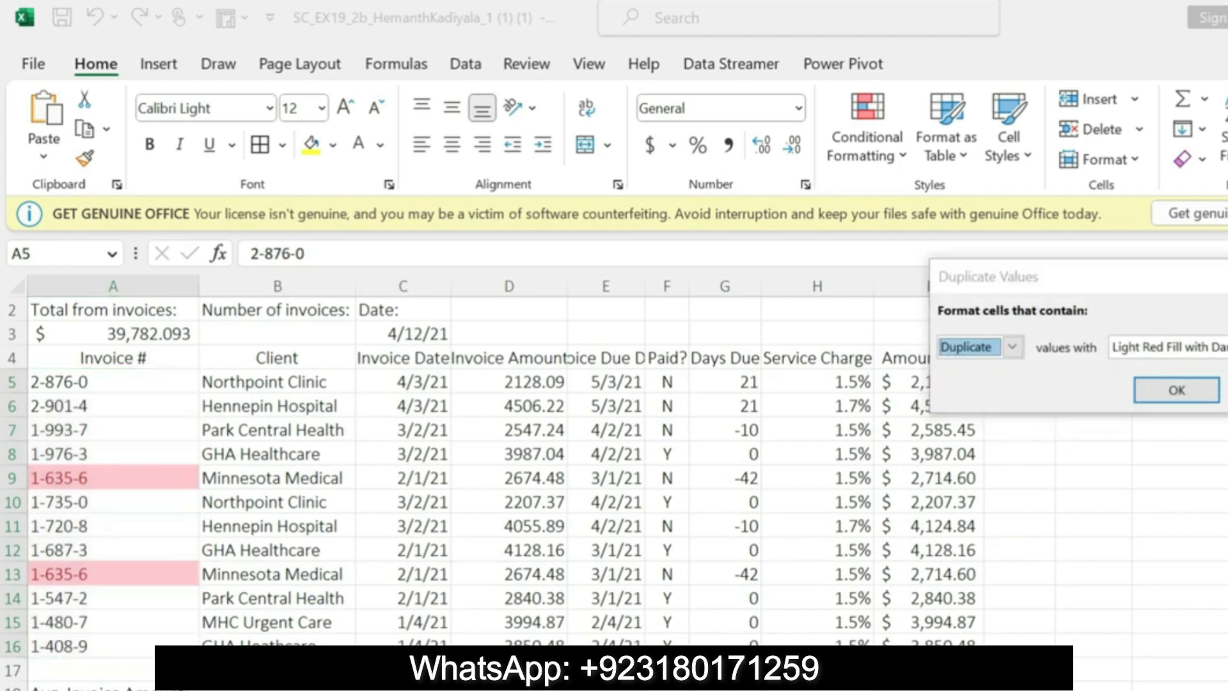
drag(697, 503, 982, 502)
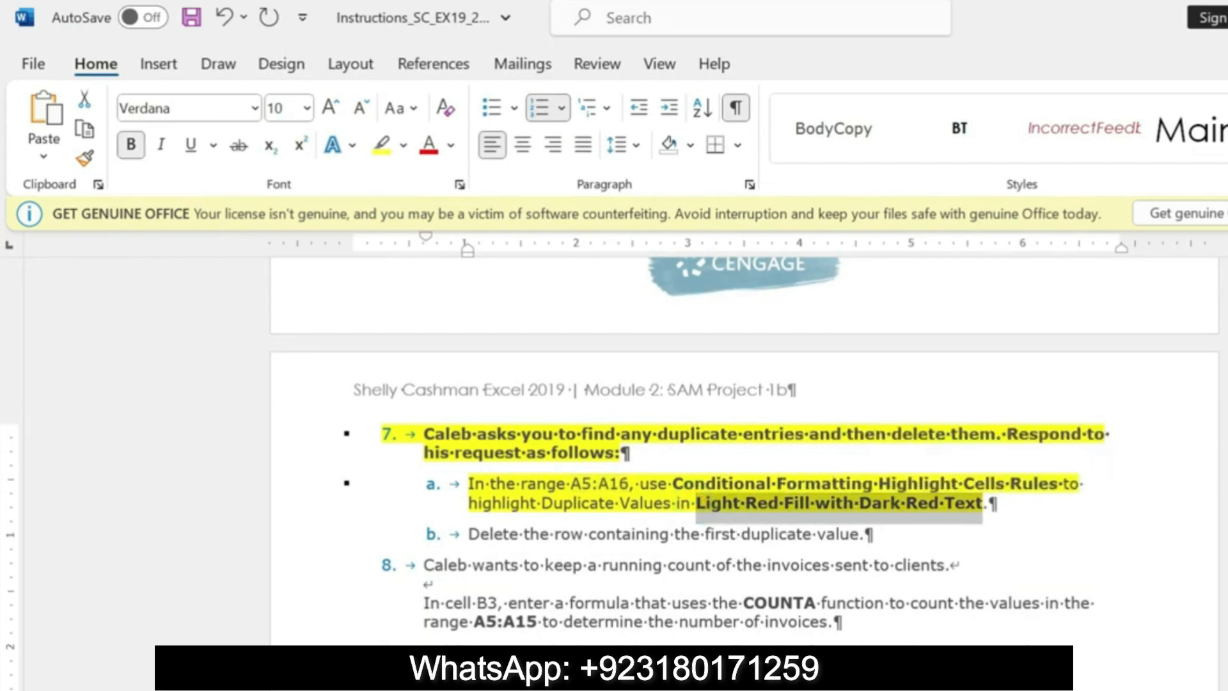
key(alt+Tab)
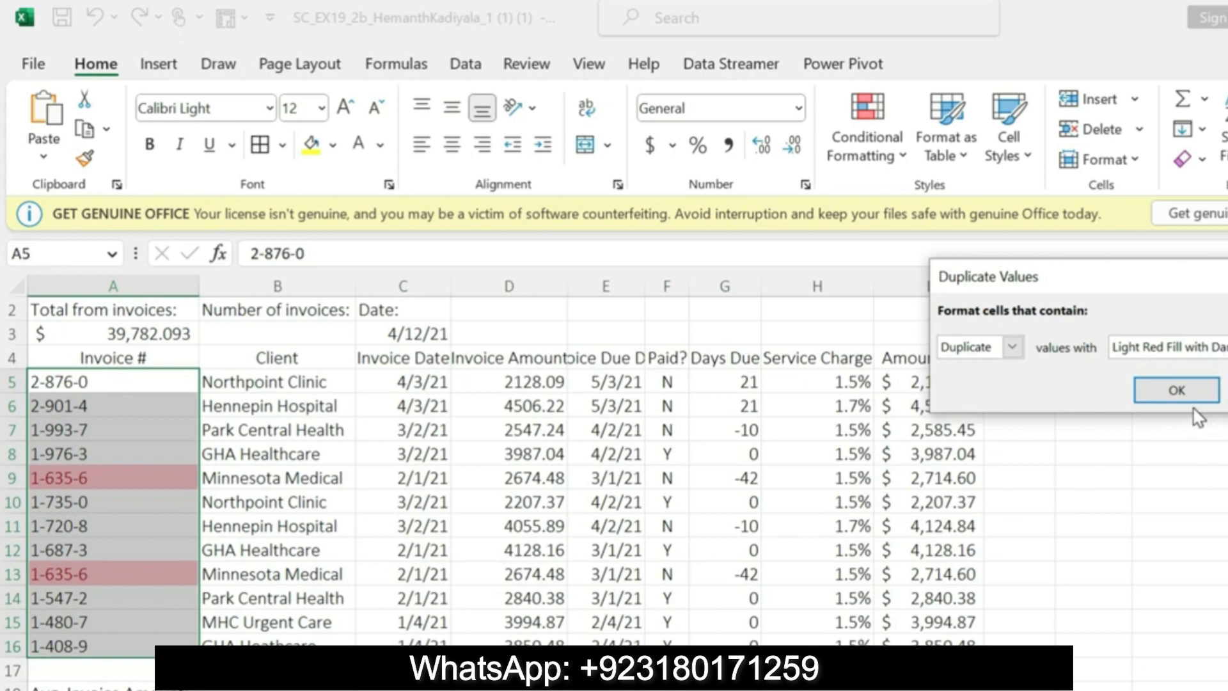
click(1215, 348)
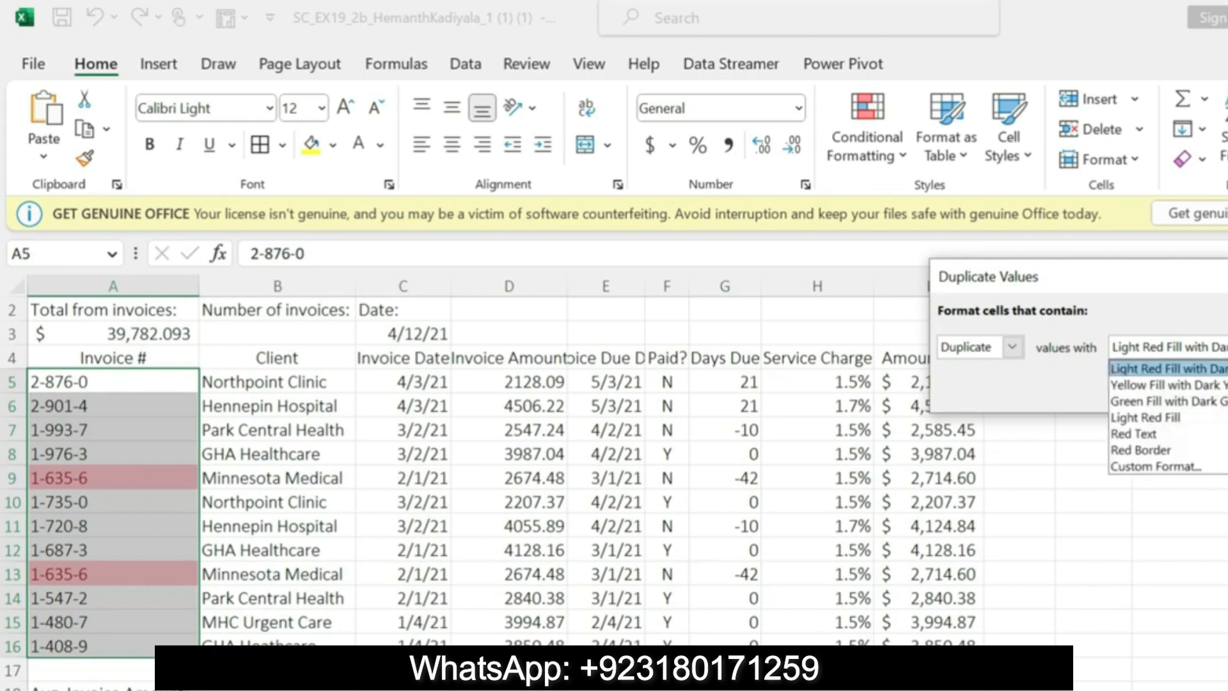
click(1216, 371)
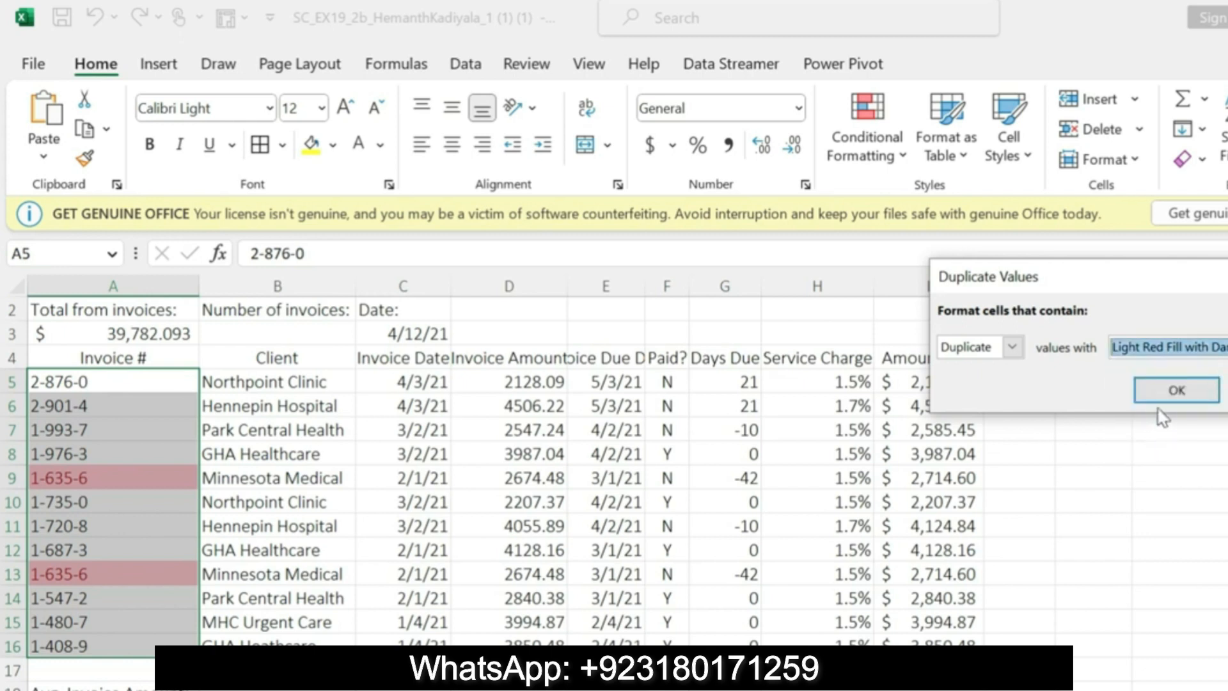
click(1166, 391)
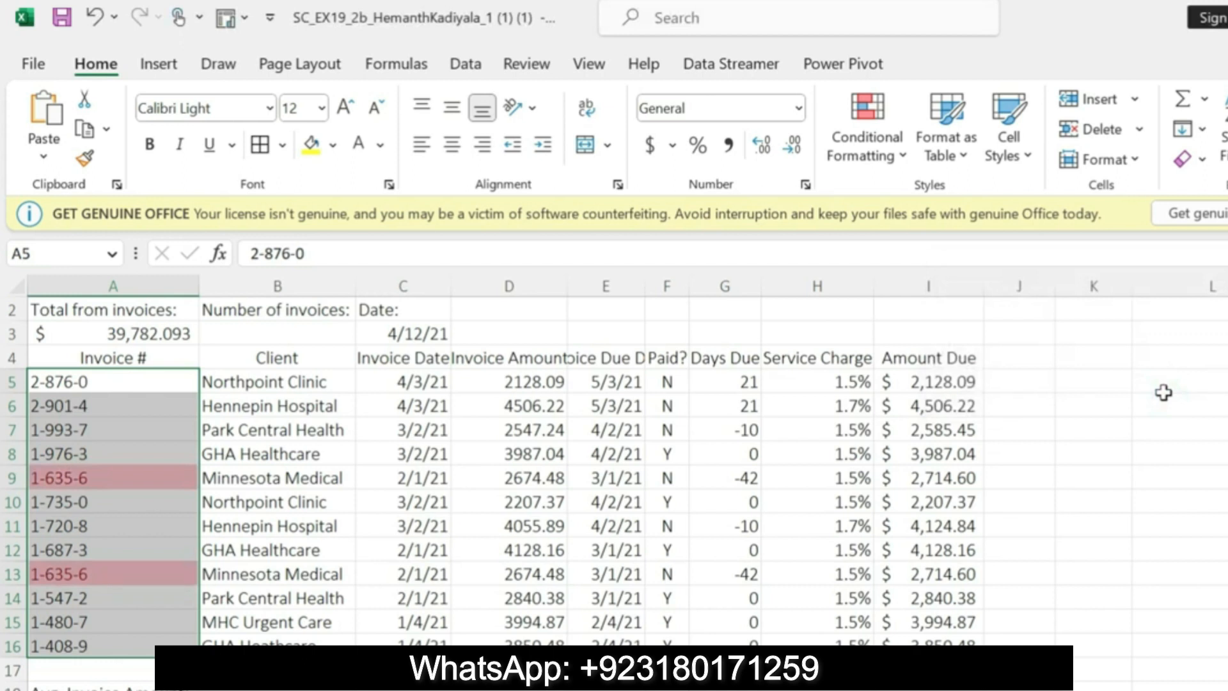
Step: Switch to the Word instructions and highlight the step 7b row deletion instruction in yellow
key(alt+Tab)
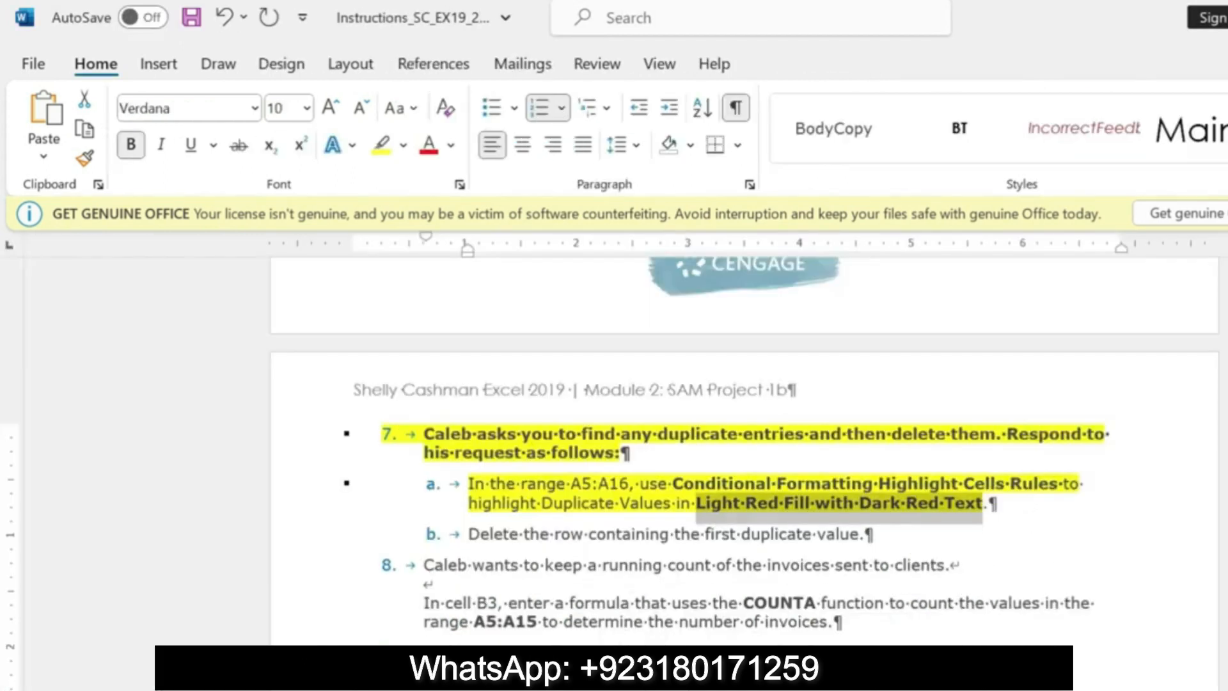
drag(469, 535, 859, 534)
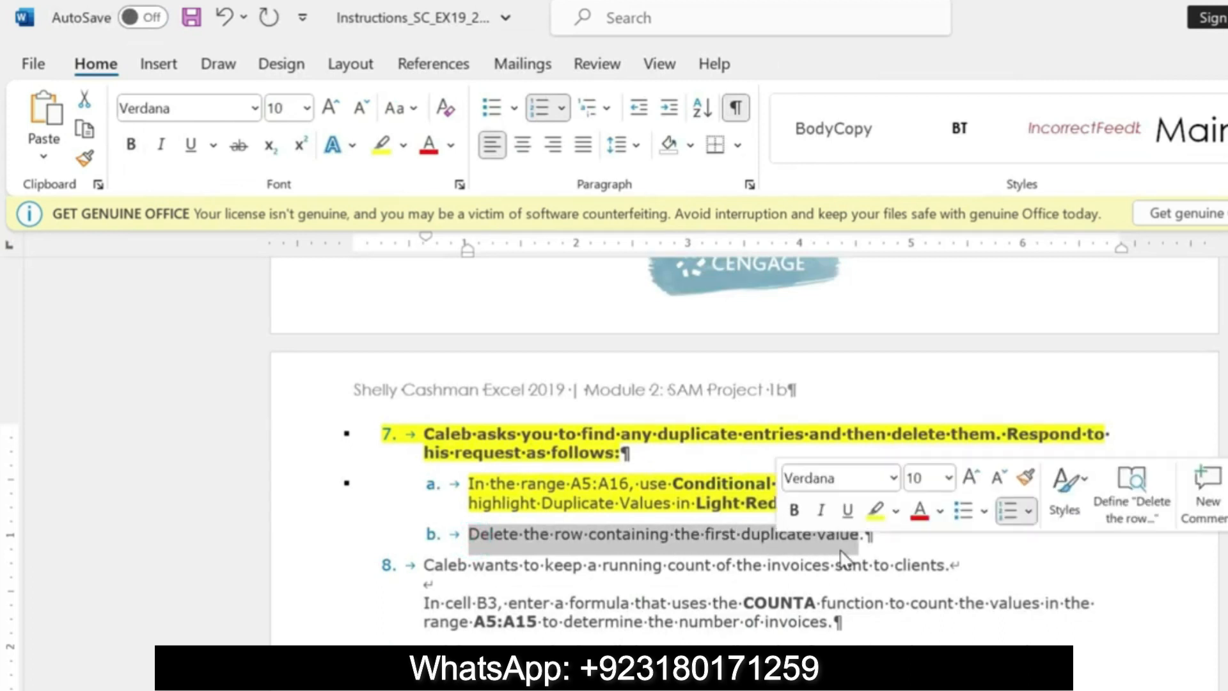
click(874, 515)
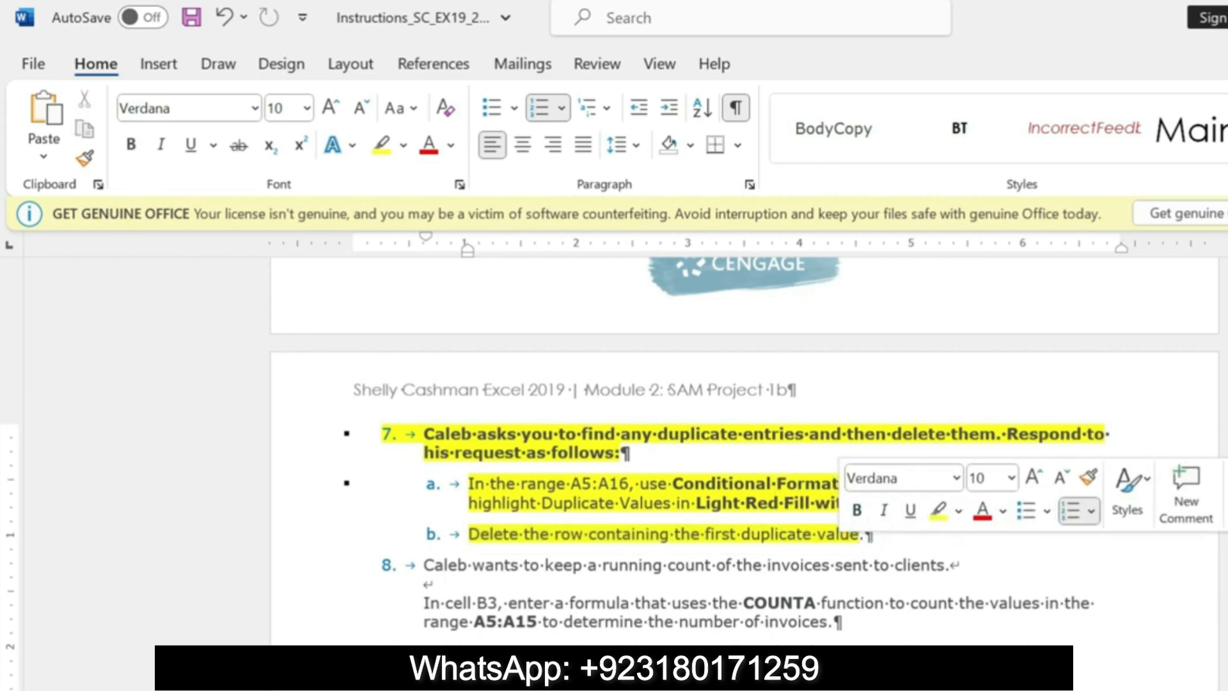
Step: Switch to Excel and delete row 9, which holds the first duplicate invoice number
key(alt+Tab)
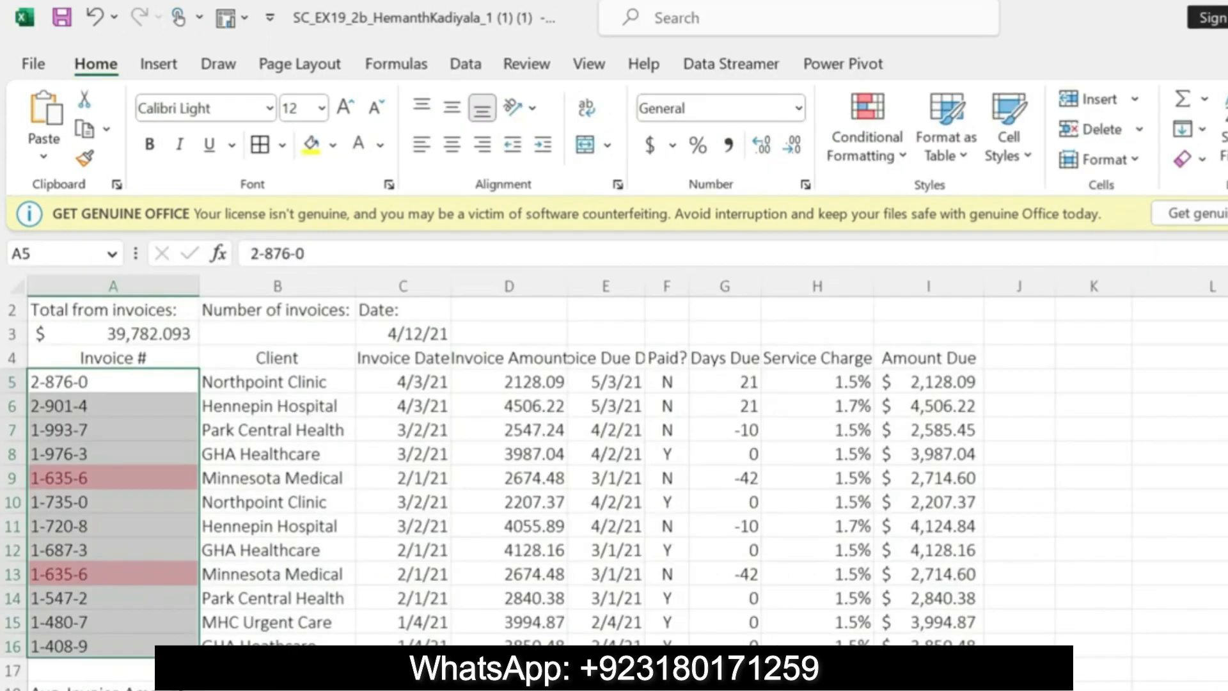
click(13, 478)
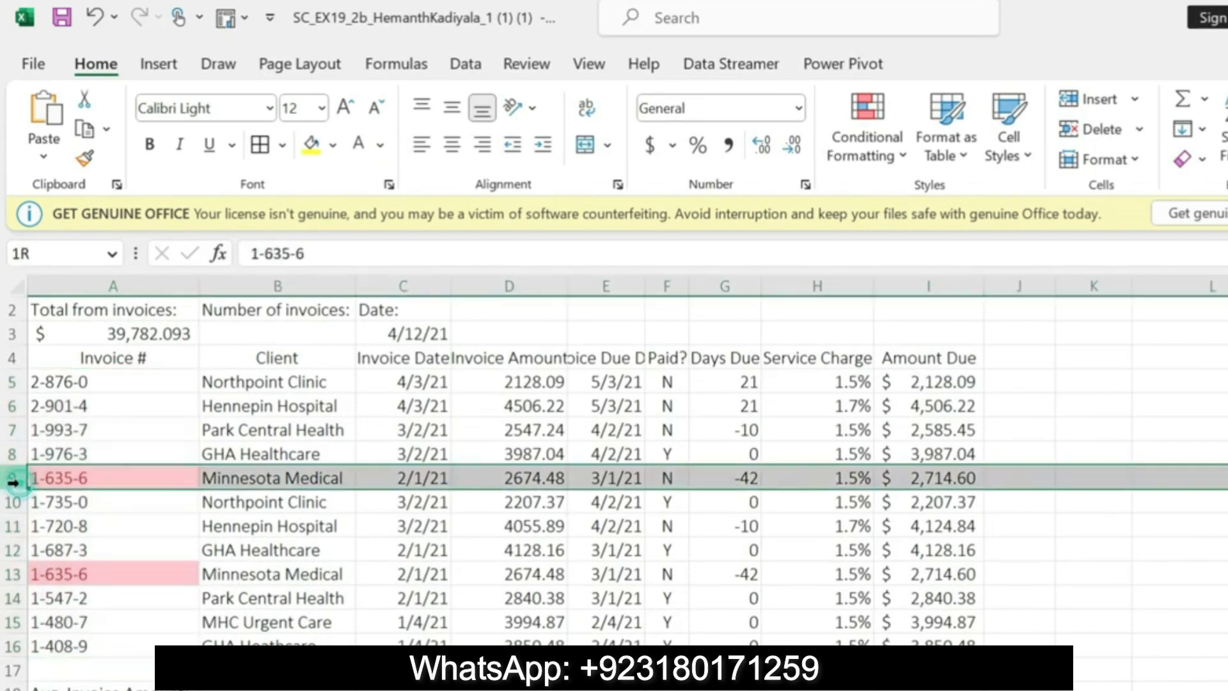
right_click(13, 479)
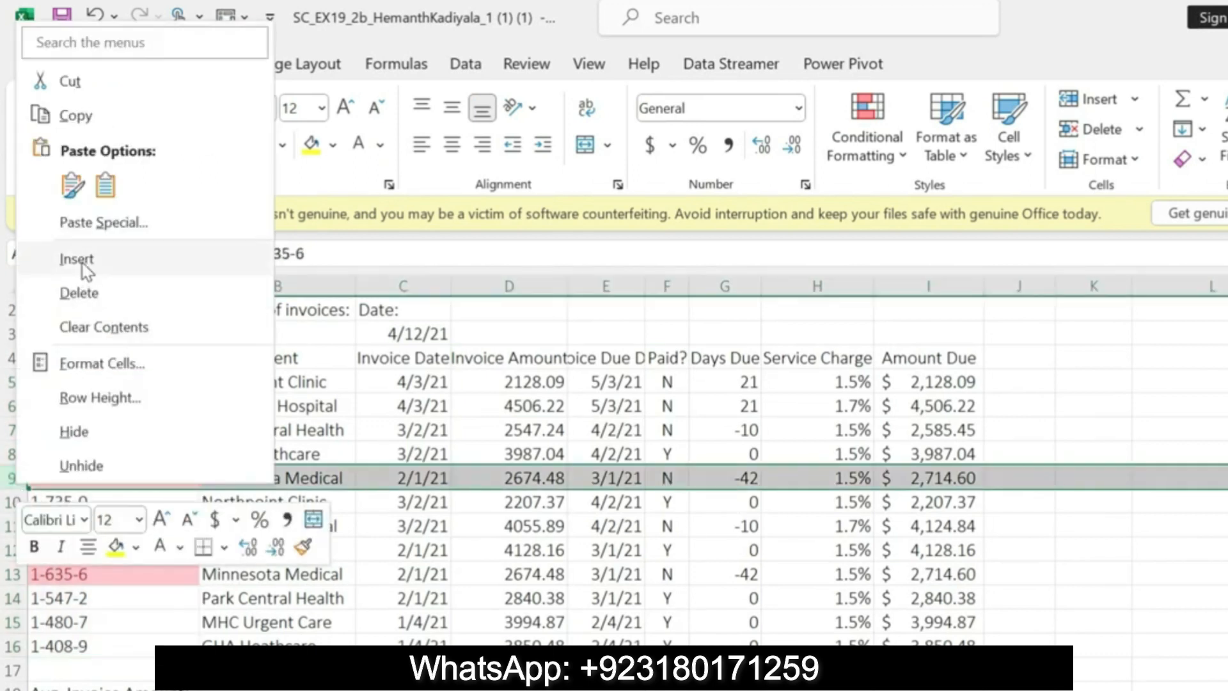
click(80, 292)
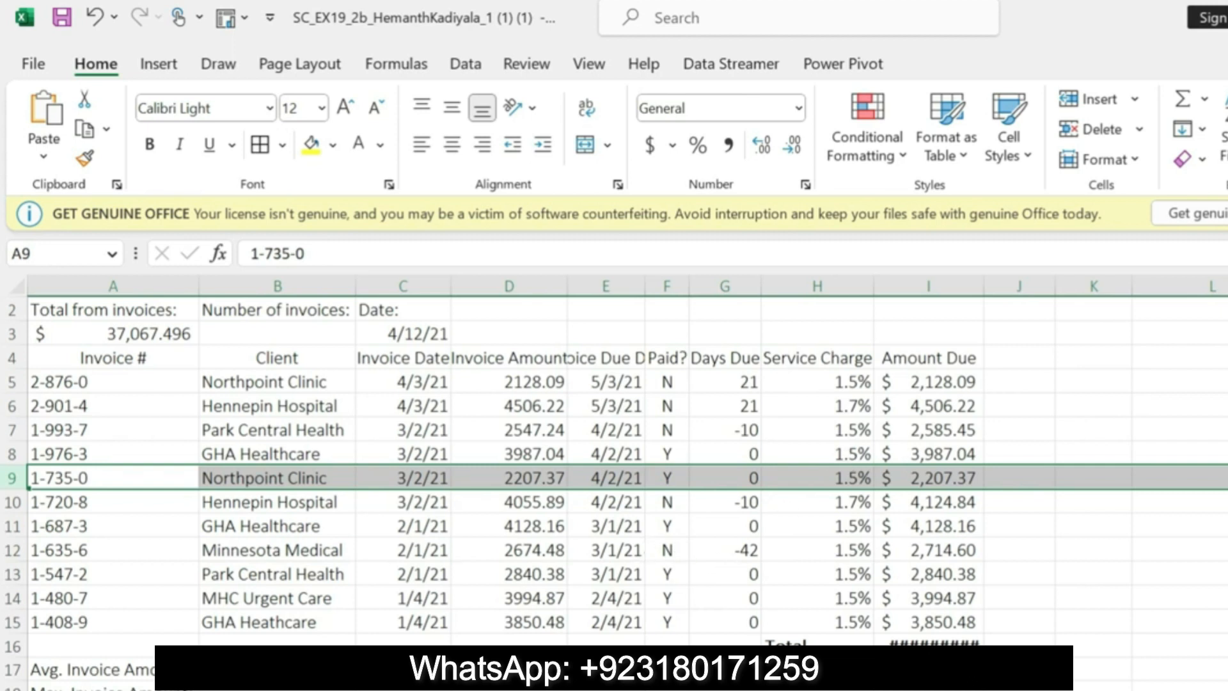
Step: Switch to the Word instructions and undo the yellow highlighting on the step 7, 7a and 7b text
key(alt+Tab)
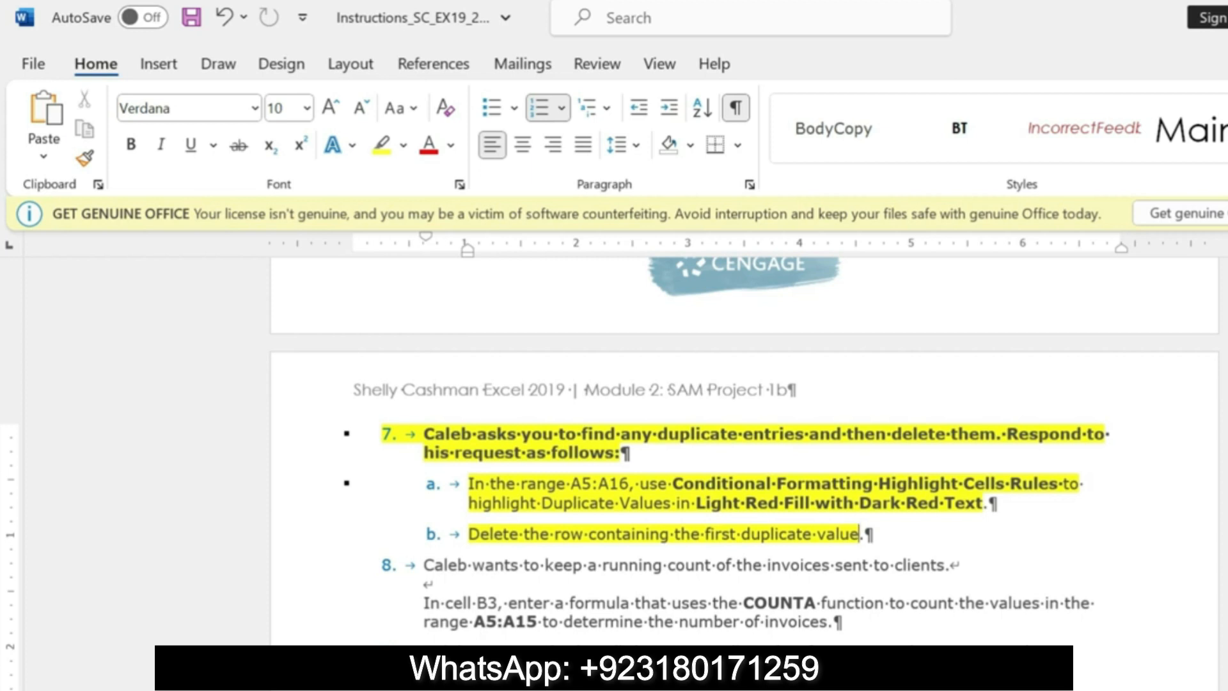
key(ctrl+z)
key(ctrl+z)
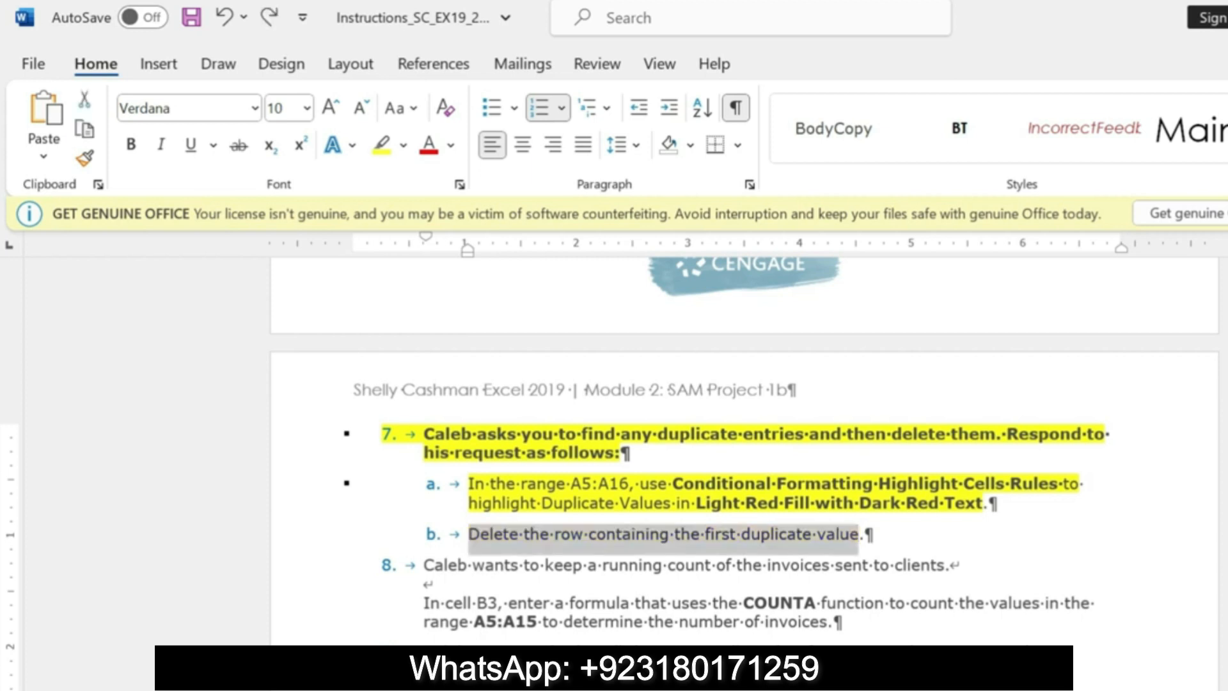
key(ctrl+z)
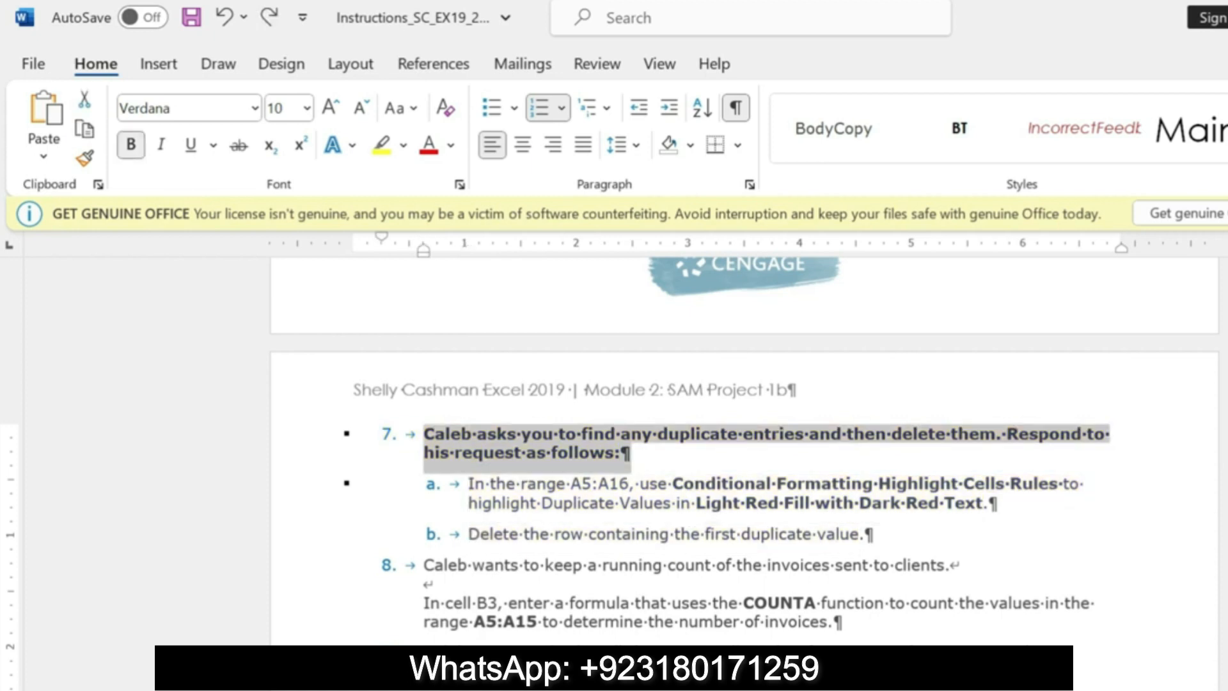
Step: Bold the step 8 formula instruction for cell B3, highlight it in yellow, and select the word COUNTA in it
drag(424, 565, 951, 565)
drag(423, 602, 835, 633)
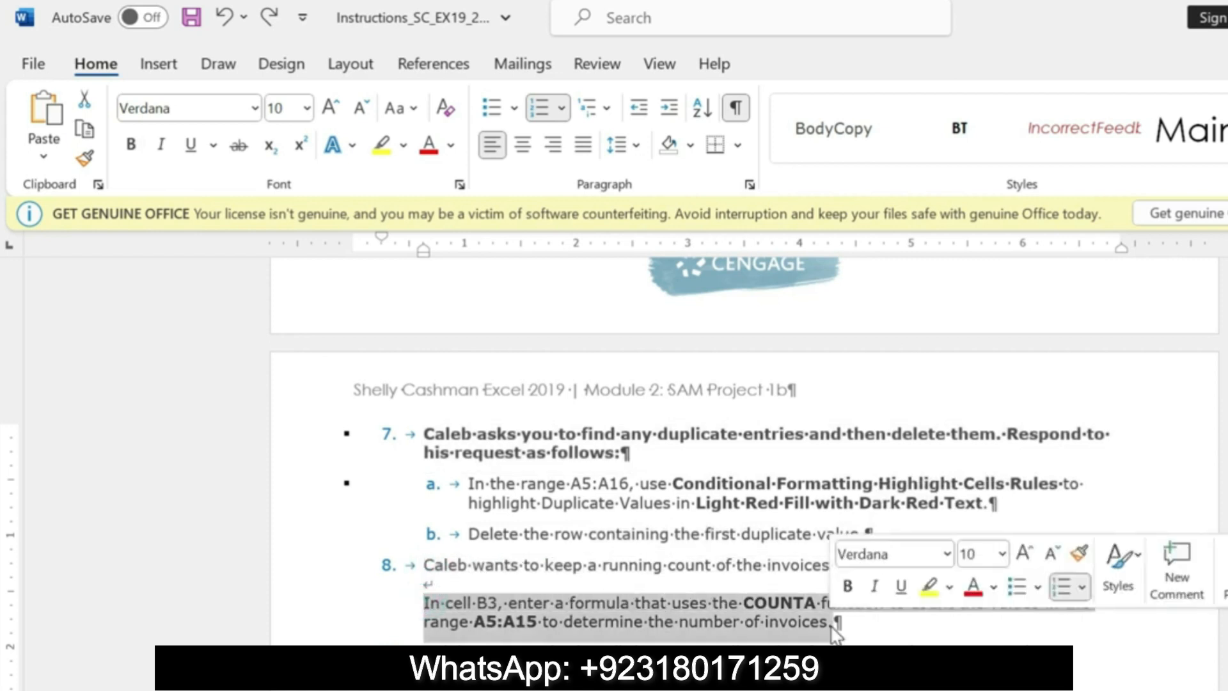
click(848, 587)
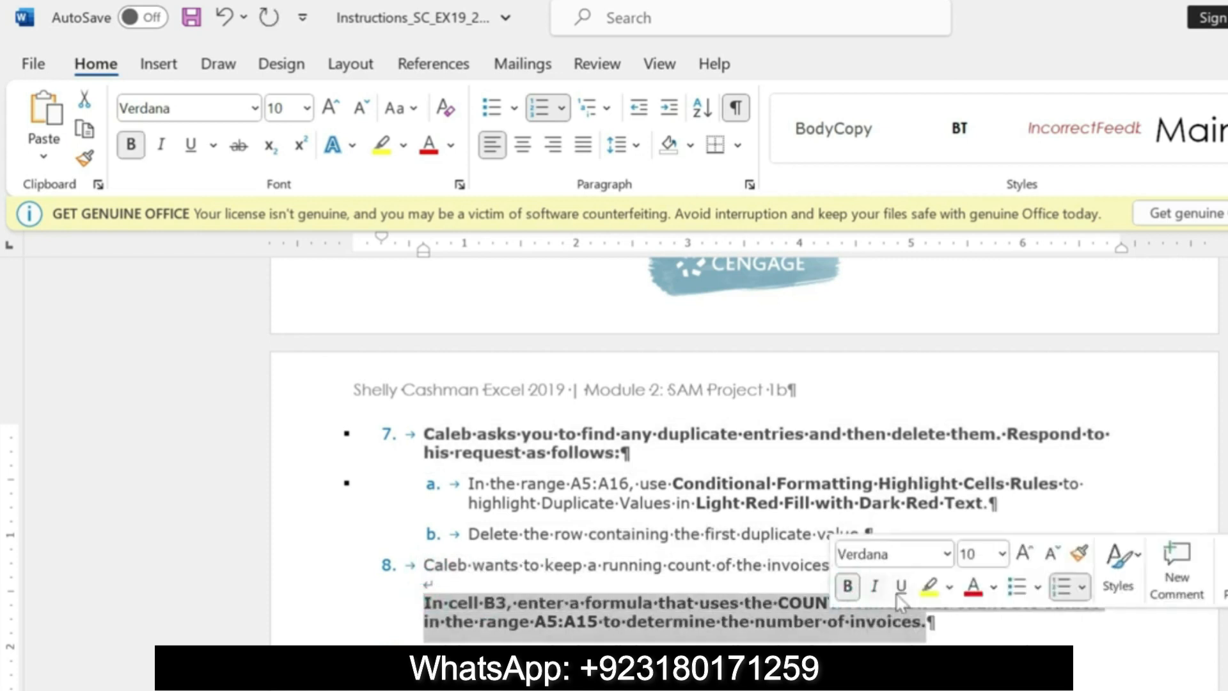
click(929, 586)
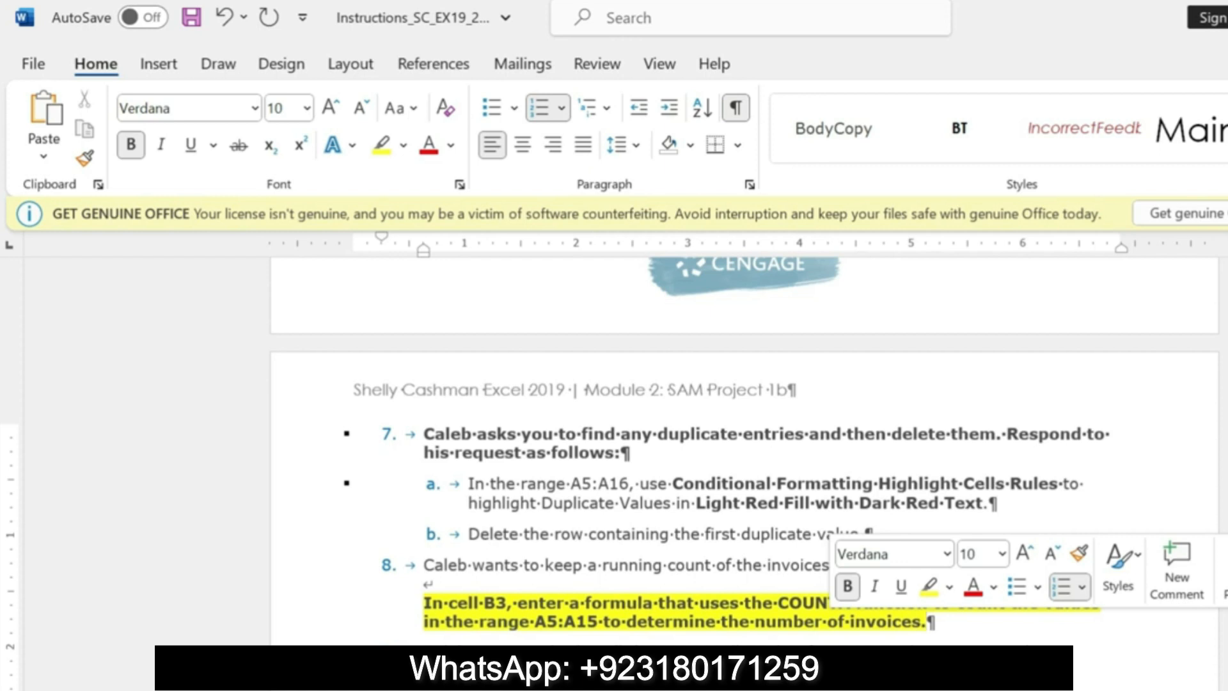
mouse_move(838, 603)
mouse_down()
mouse_move(851, 603)
mouse_move(827, 605)
mouse_move(850, 605)
mouse_up()
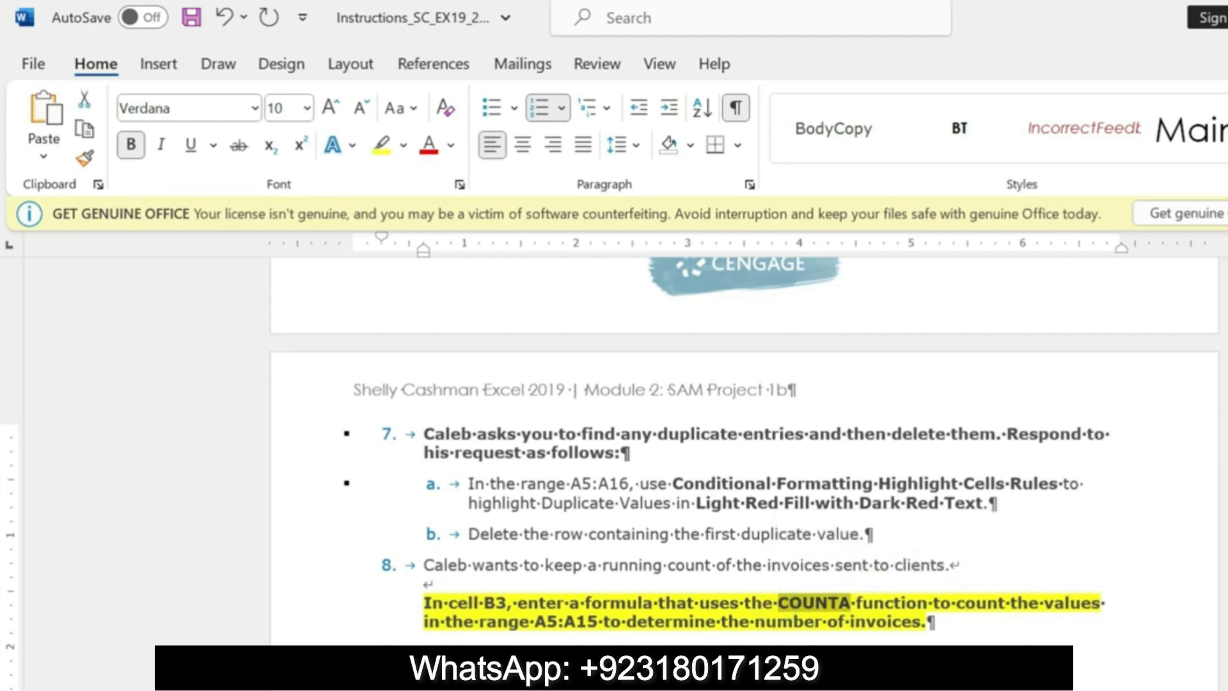
Step: Switch to Excel and enter the formula =COUNTA(A5:A15) in cell B3 under Number of invoices
key(alt+Tab)
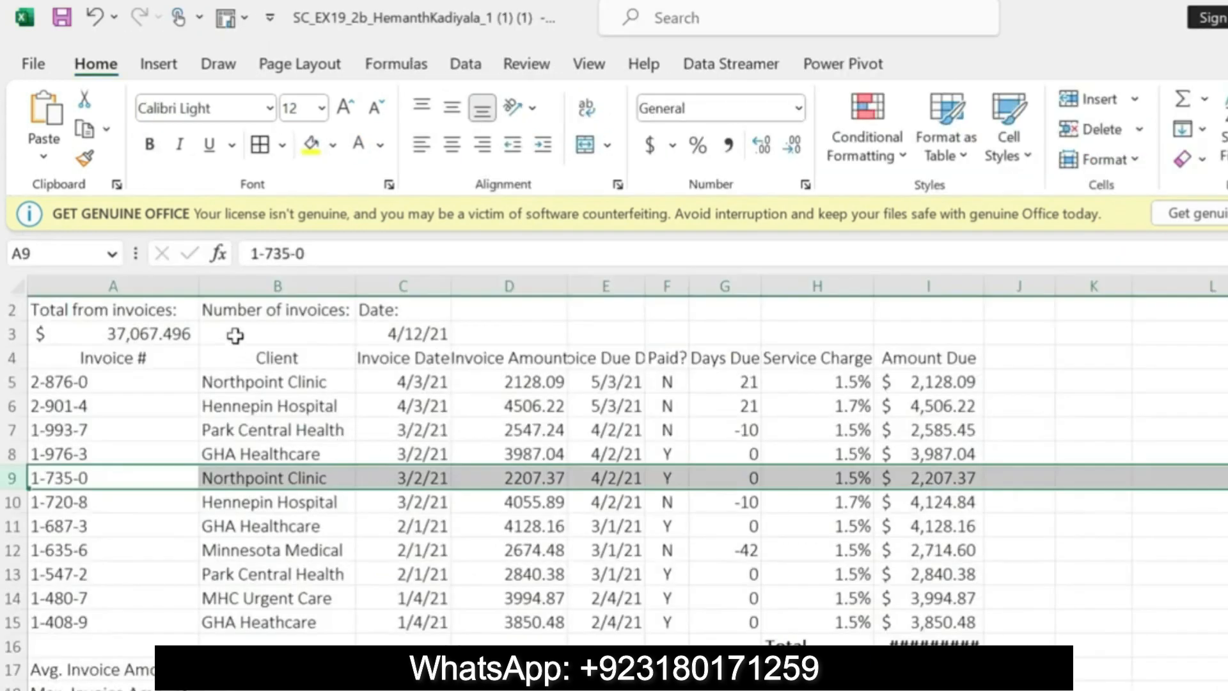
click(235, 335)
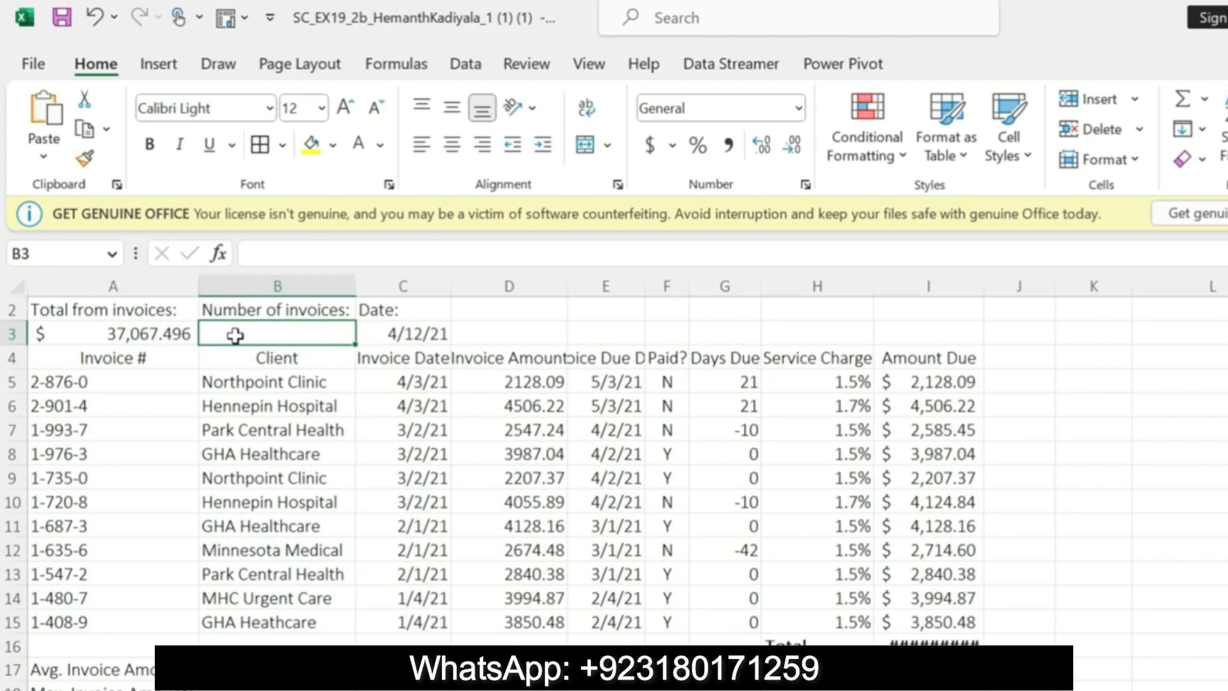
scroll(615, 448, up, 1)
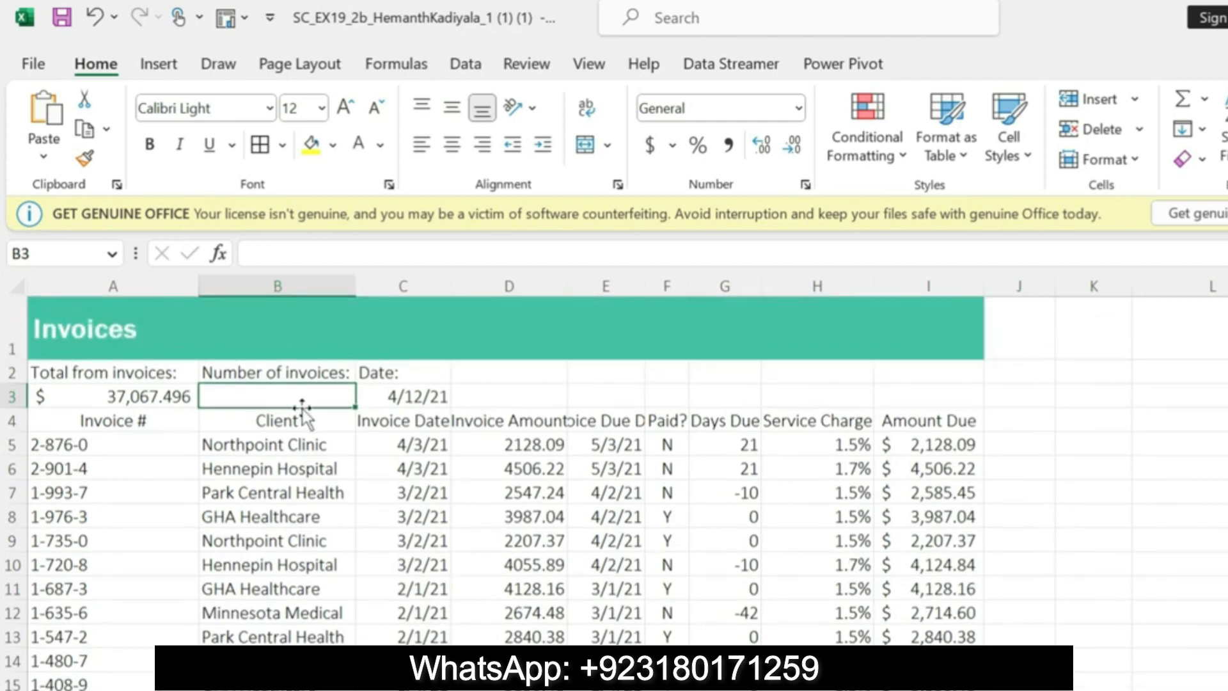
text(=coun)
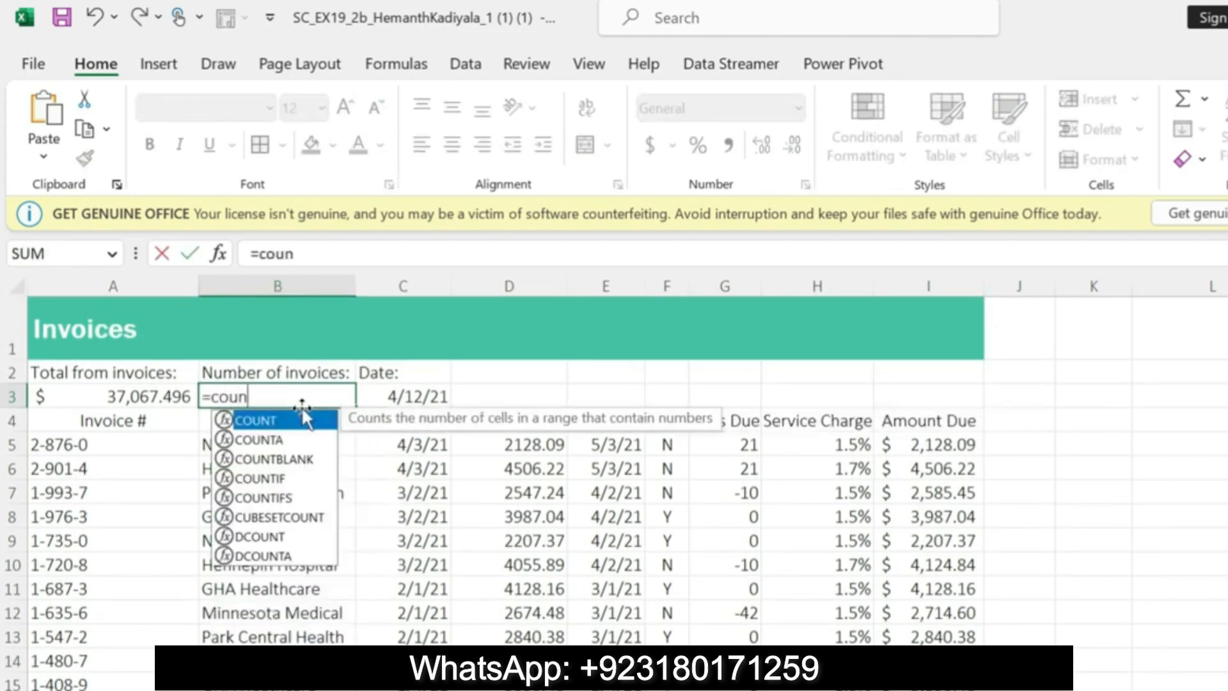
double_click(281, 439)
click(208, 252)
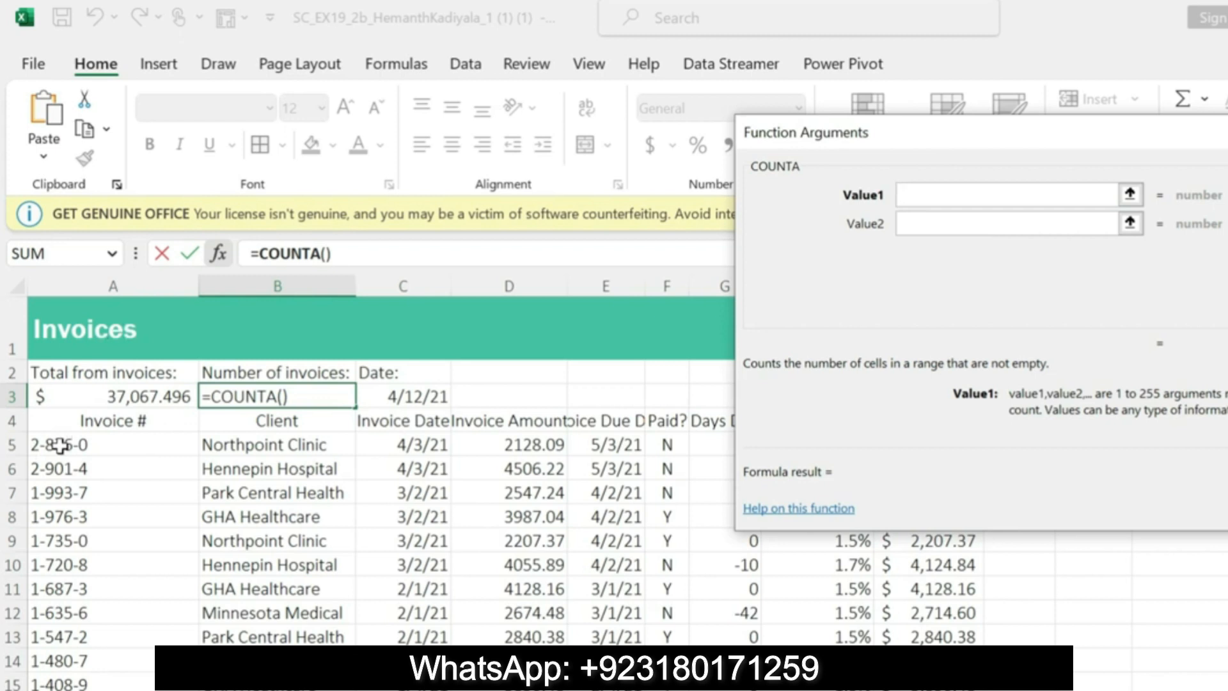
drag(60, 446, 81, 680)
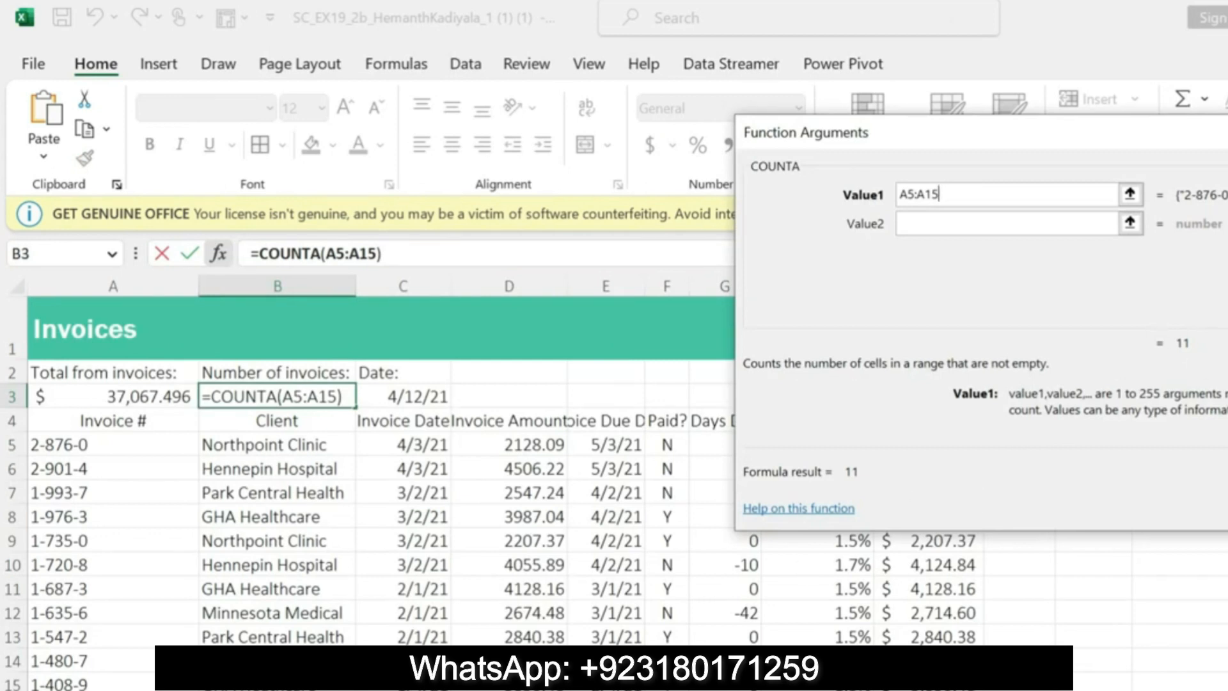
key(Return)
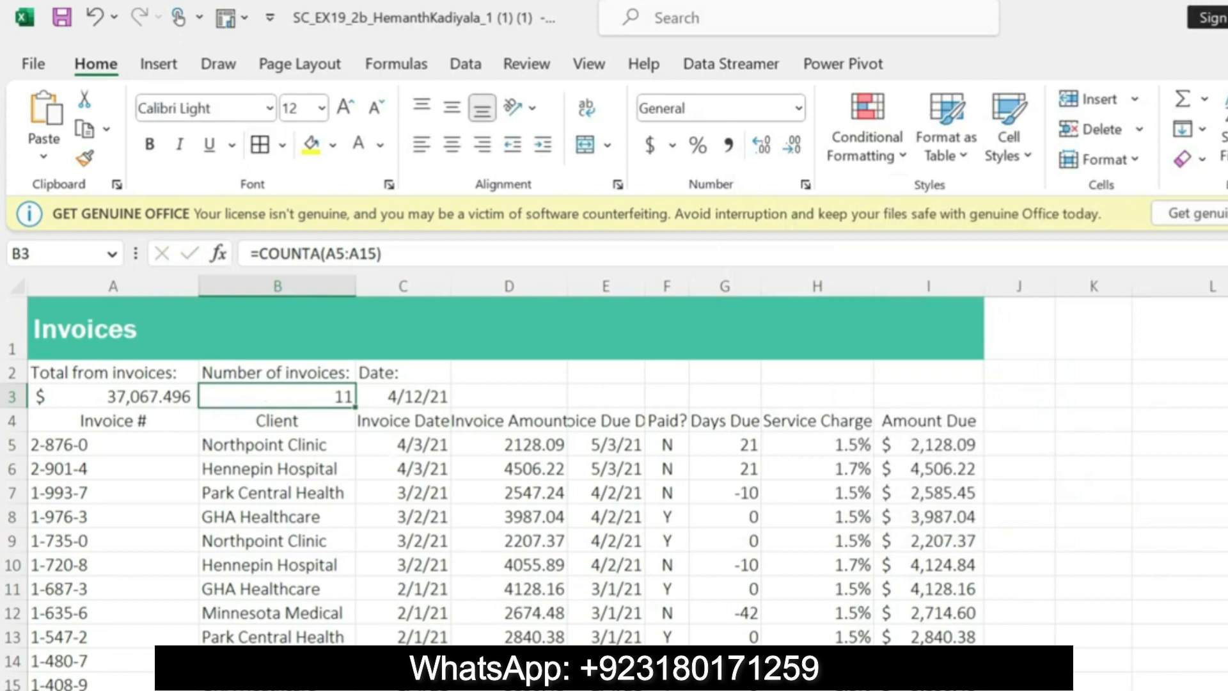
Step: Switch to the Word instructions, undo the yellow highlight on the step 8 formula text, and highlight the instruction following it in yellow
key(alt+Tab)
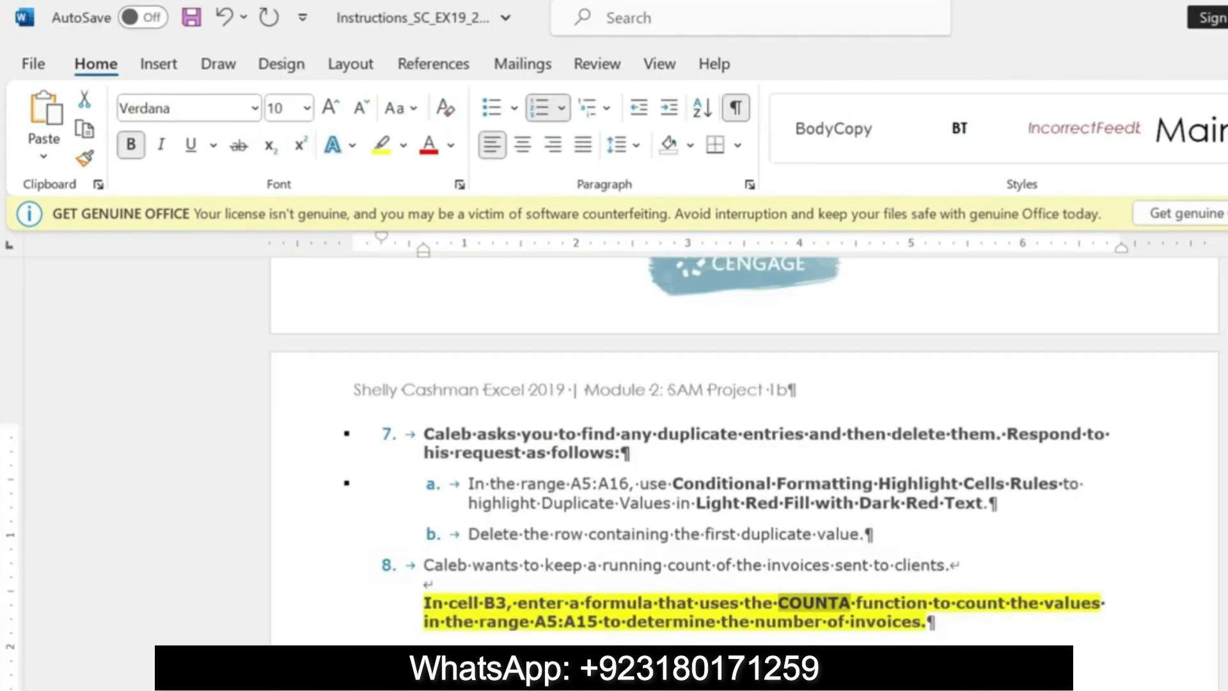
key(ctrl+z)
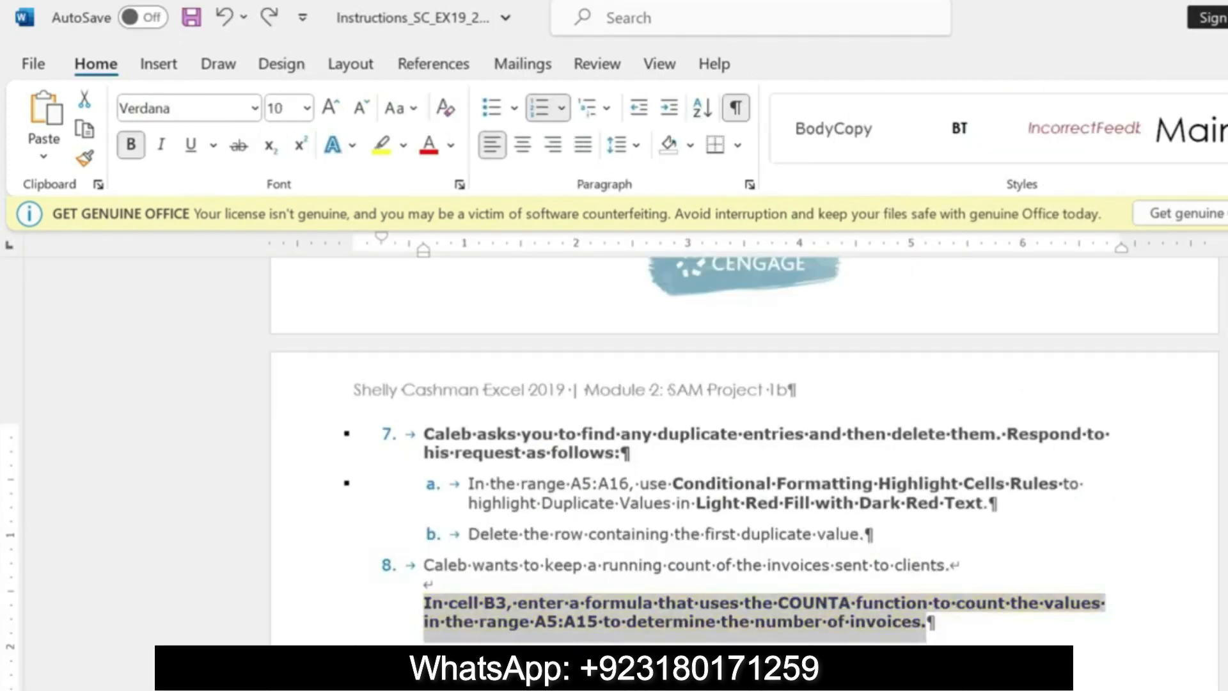
drag(729, 684, 881, 683)
click(972, 630)
drag(426, 649, 857, 678)
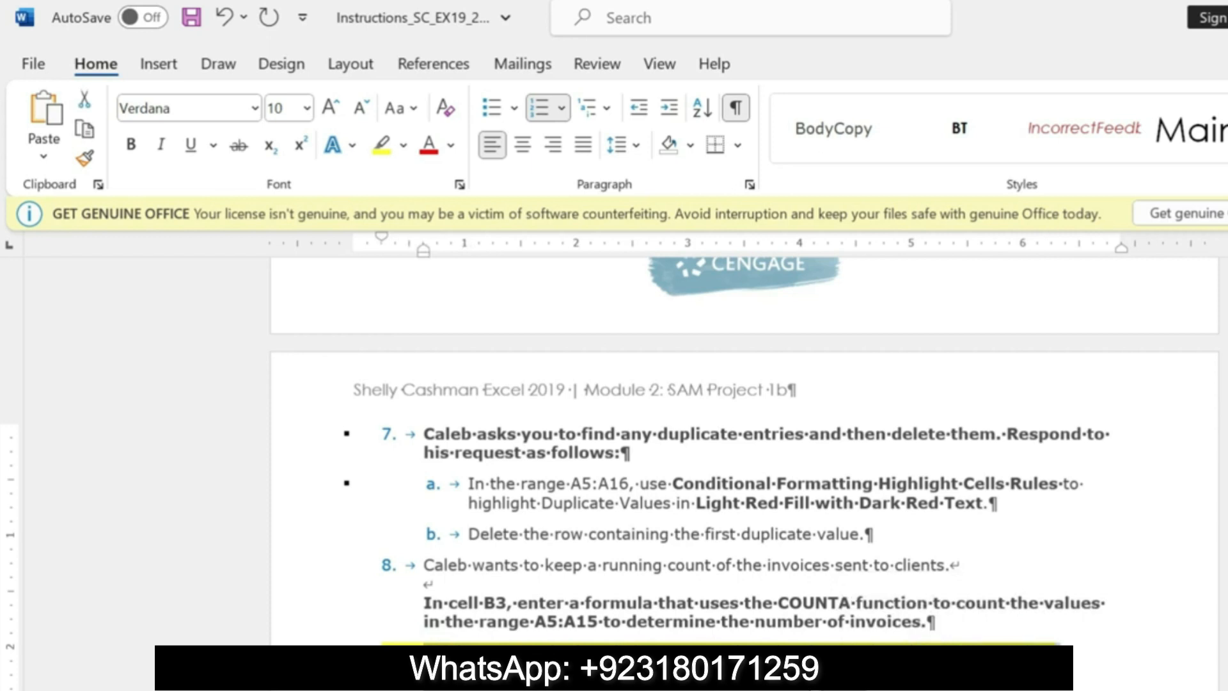
Step: Highlight the step 9a instruction about changing the width of column E in yellow
scroll(742, 448, down, 2)
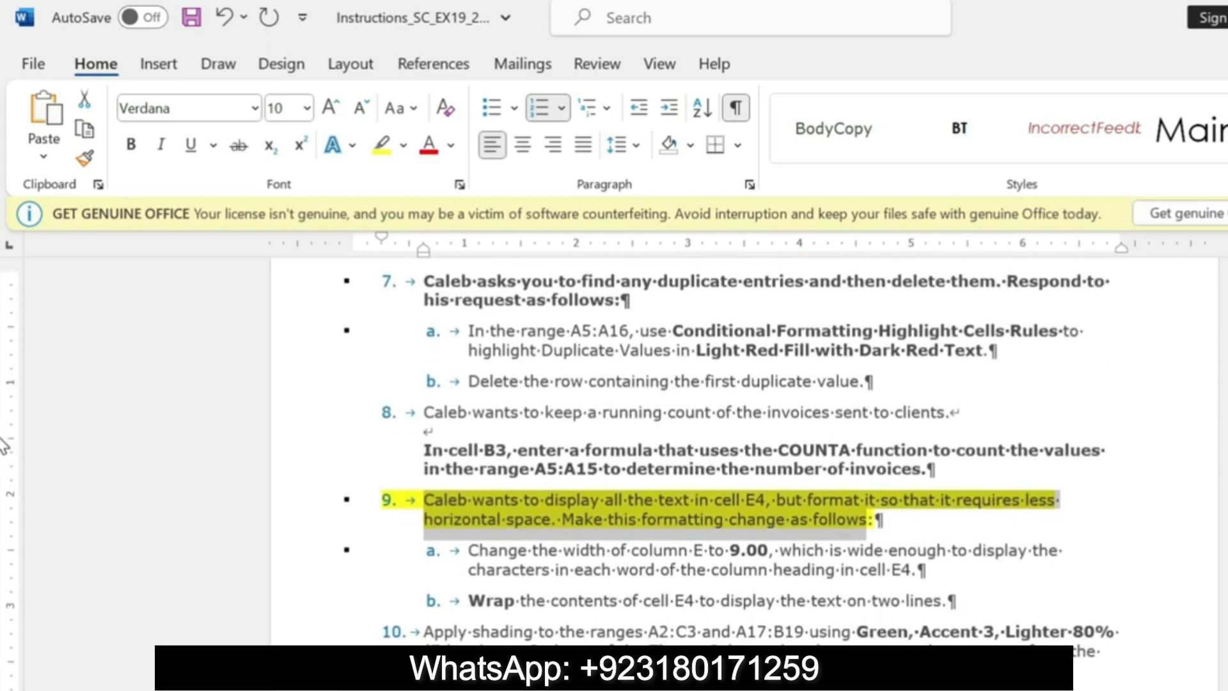
drag(469, 551, 925, 561)
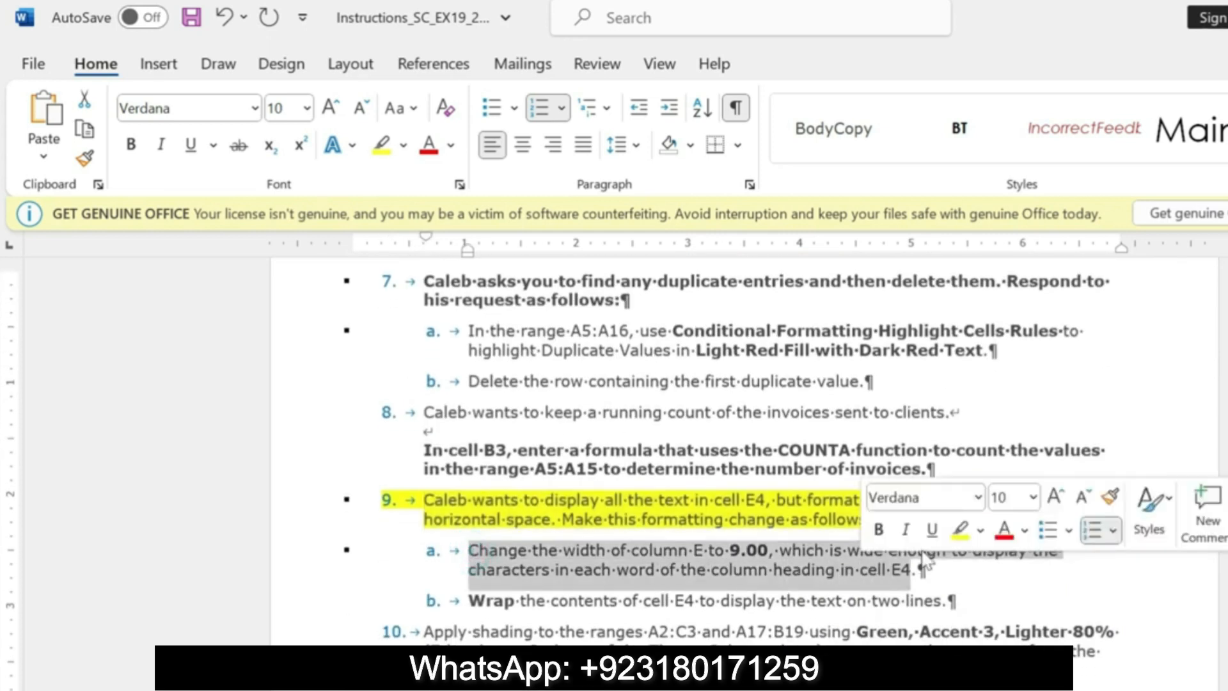
click(961, 530)
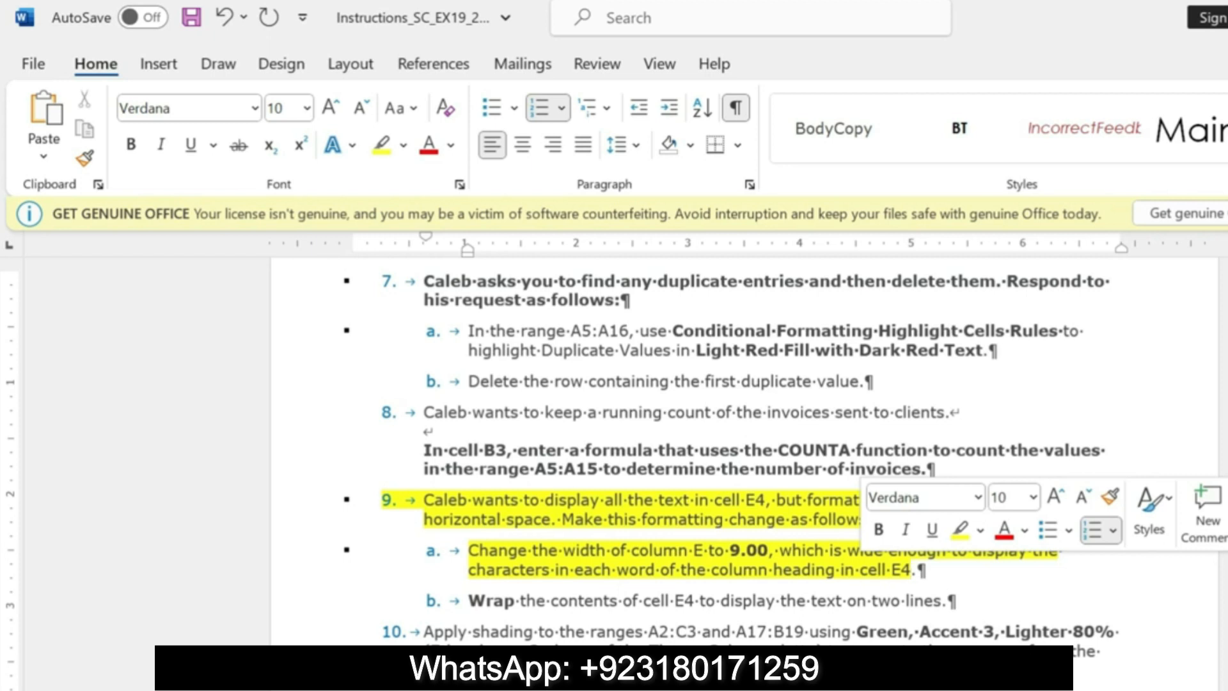
click(823, 550)
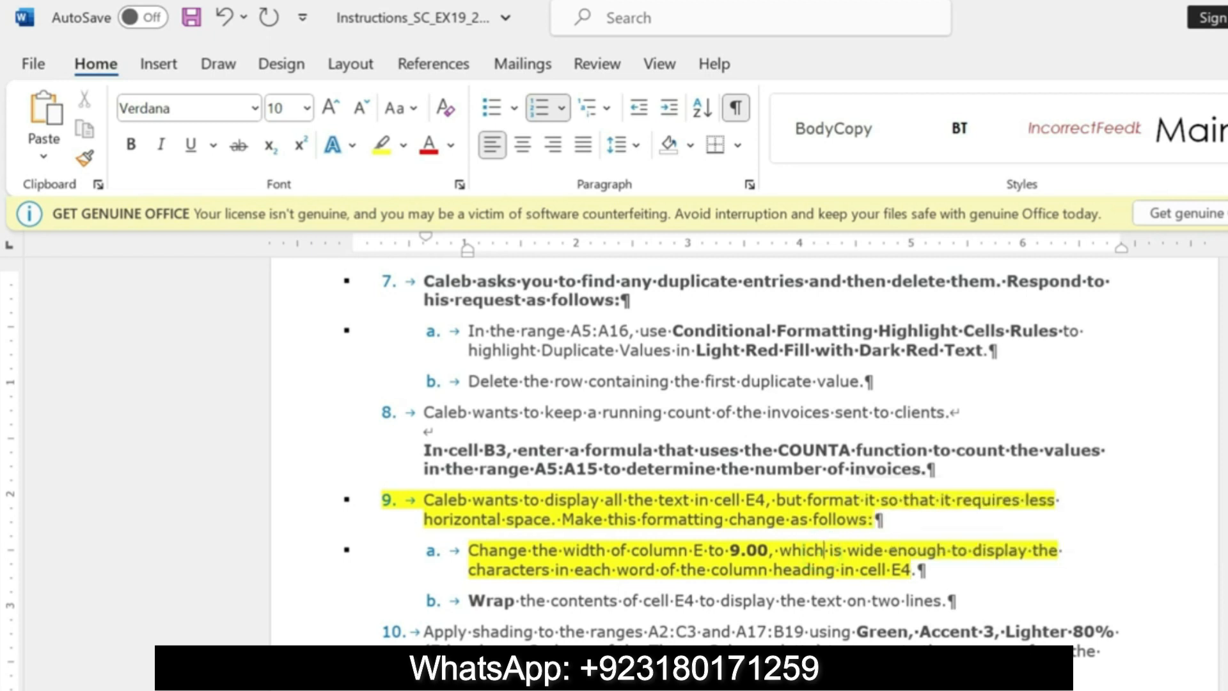
Step: Switch to Excel and set the width of column E to 9.00
key(alt+Tab)
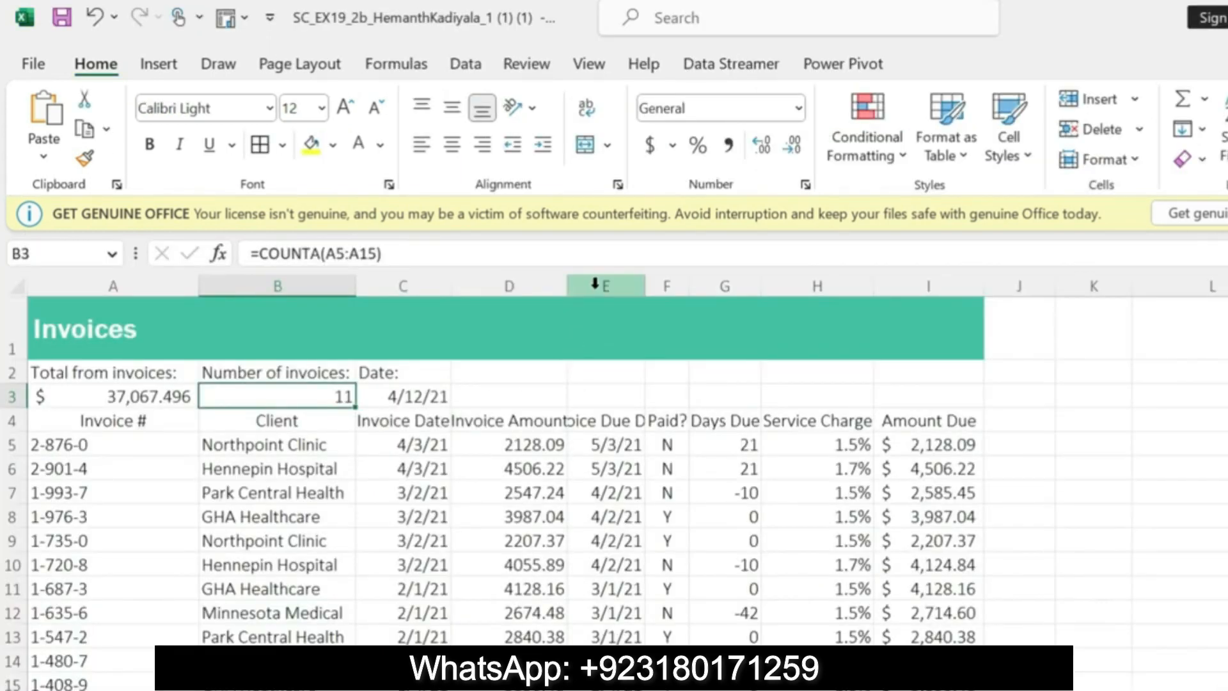
click(595, 285)
right_click(595, 285)
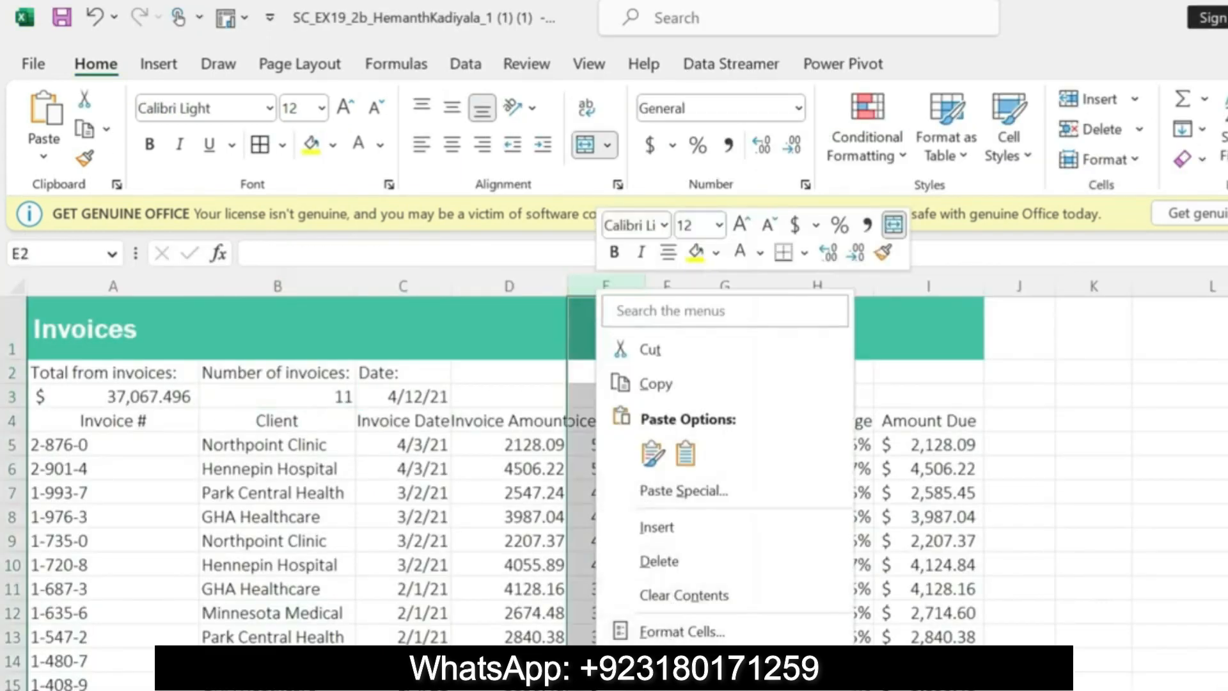
click(664, 664)
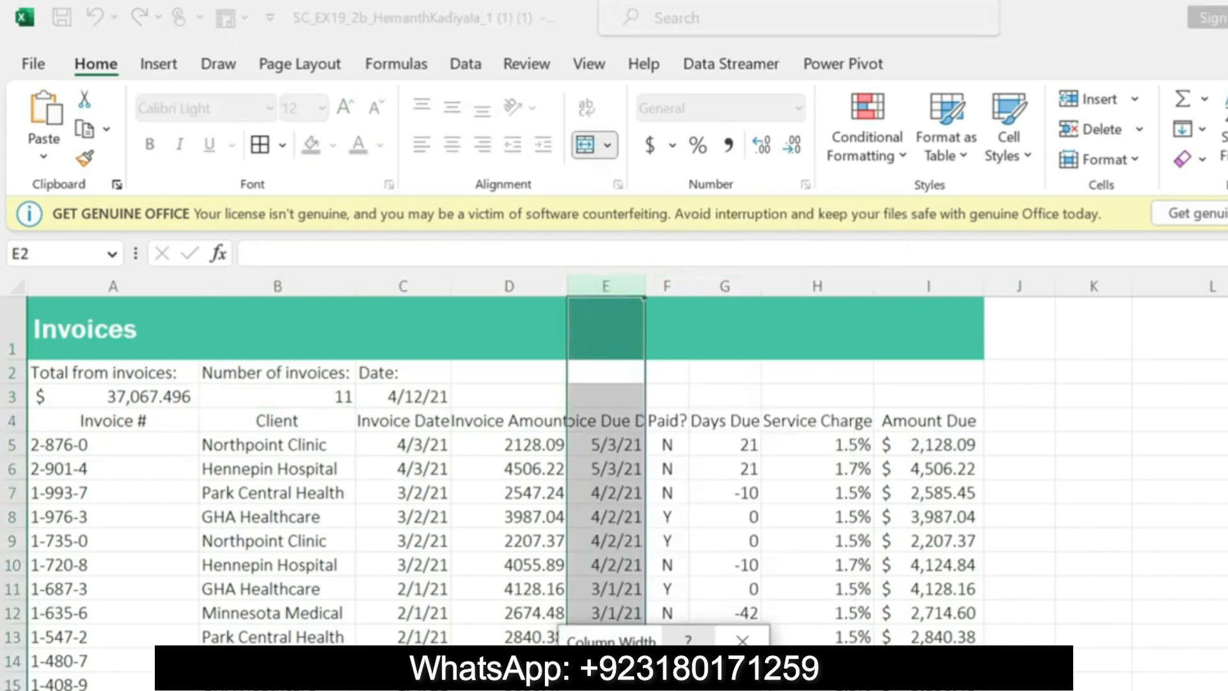
key(Return)
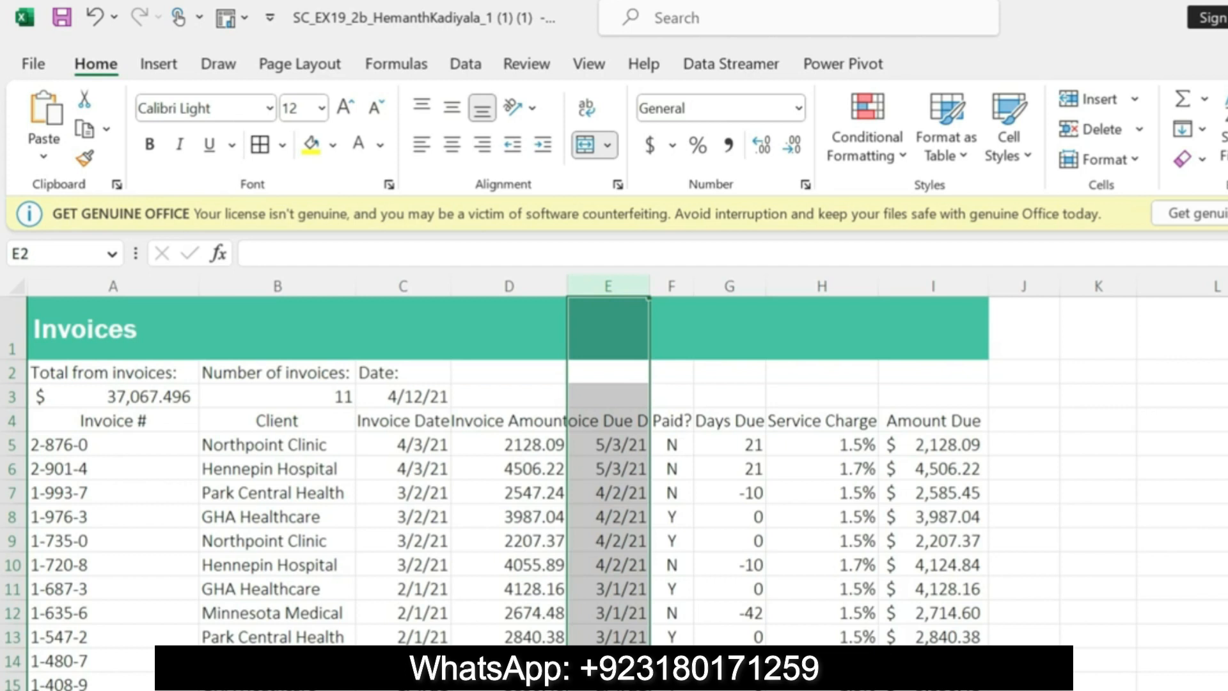
Step: Check step 9b in the Word instructions, then return to Excel and wrap the text of the Invoice Due Date heading in cell E4
key(alt+Tab)
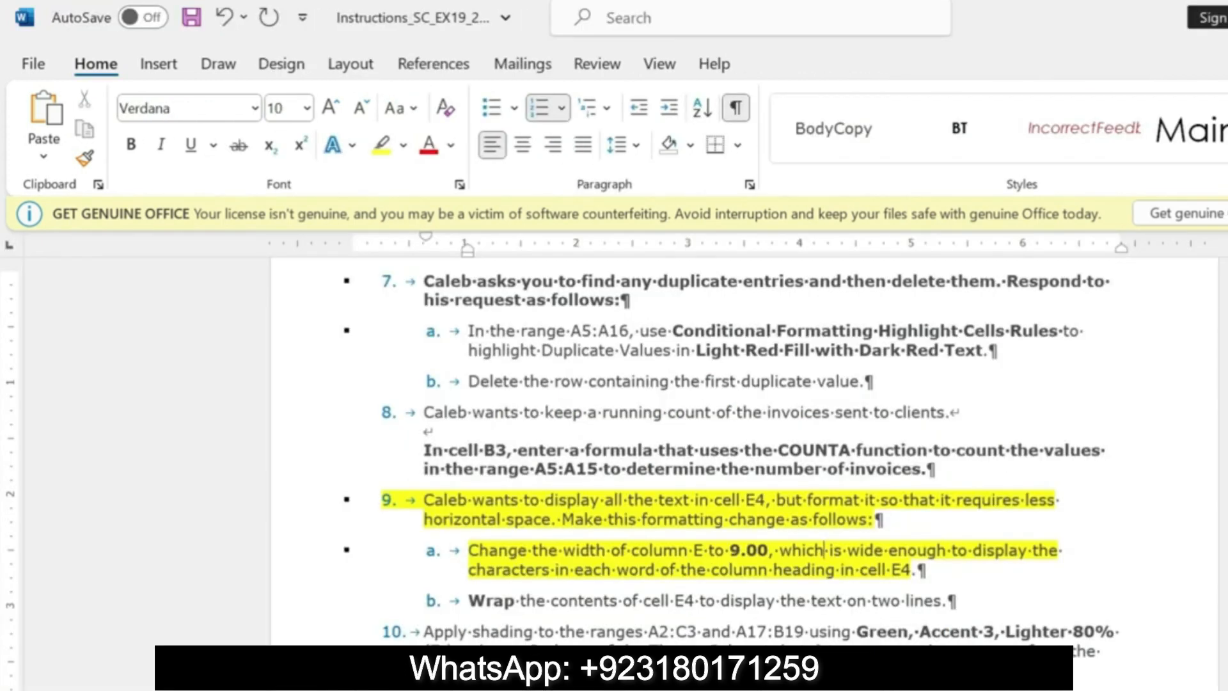
key(alt+Tab)
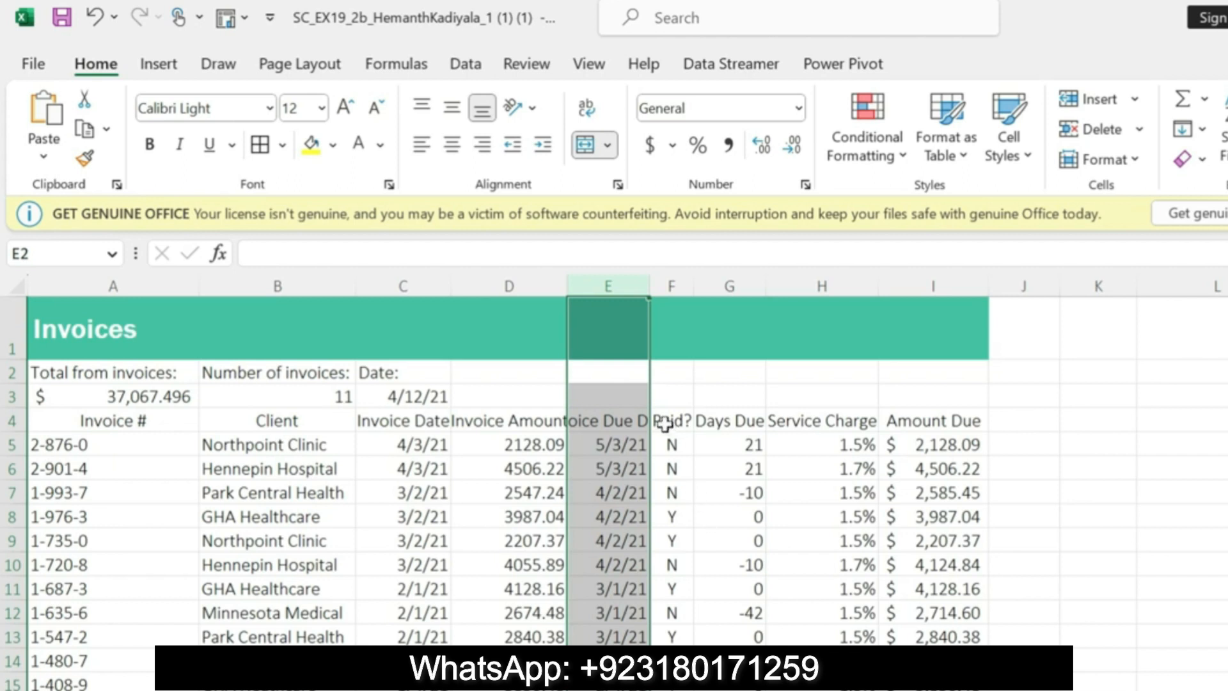
click(615, 420)
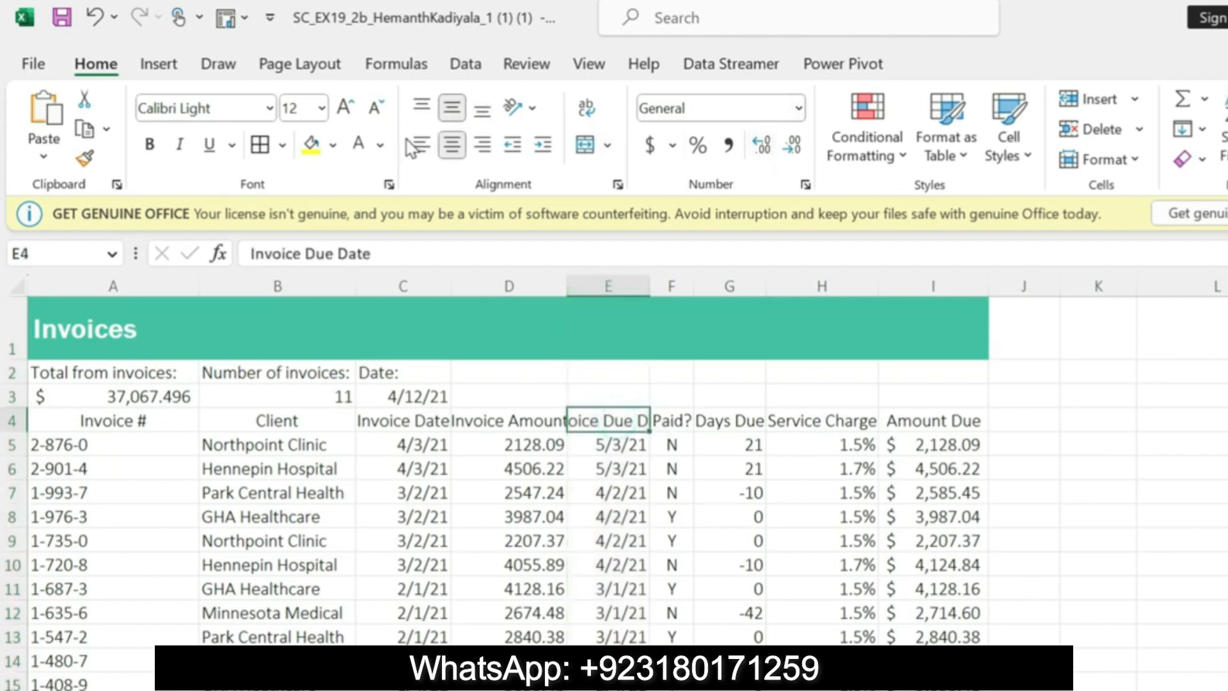
click(587, 114)
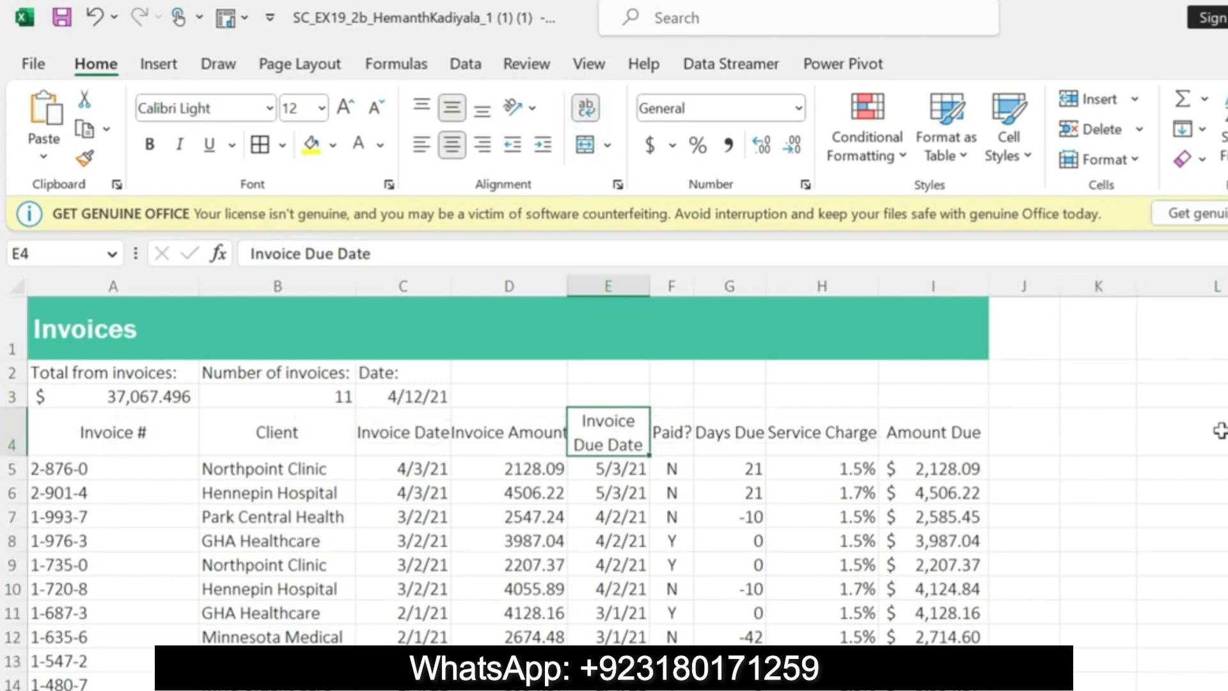
Step: Switch to the Word instructions and undo the yellow highlighting on the step 9 and 9a text
key(alt+Tab)
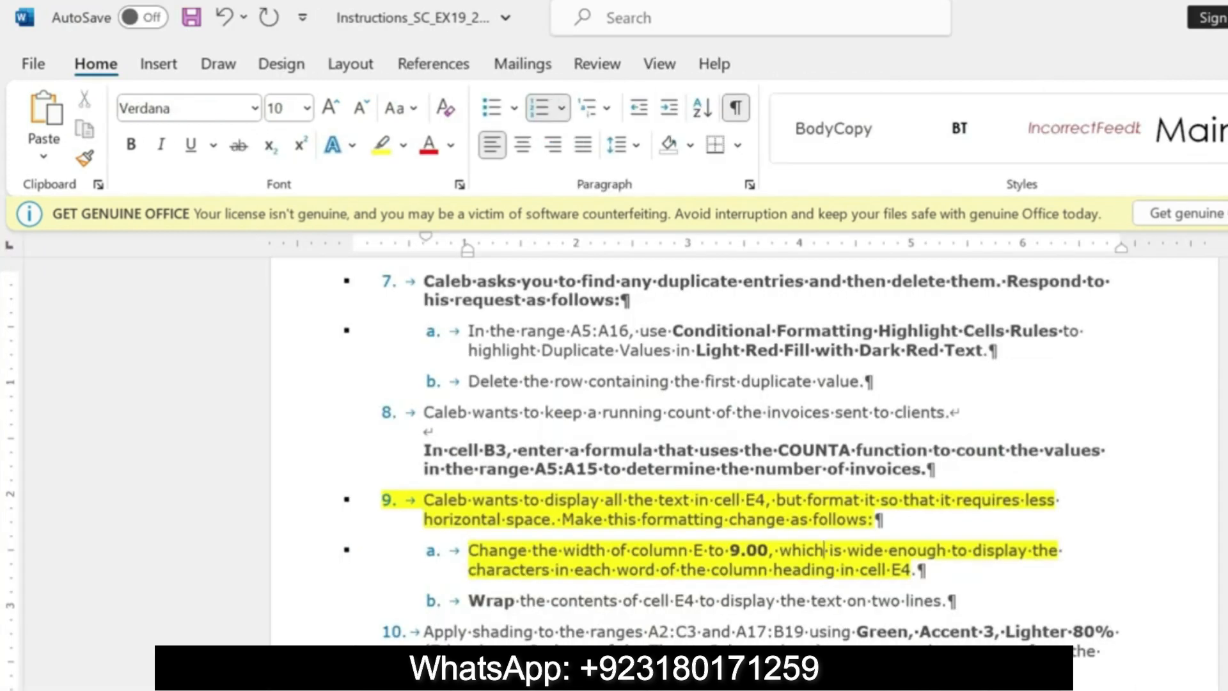
key(ctrl+z)
key(ctrl+z)
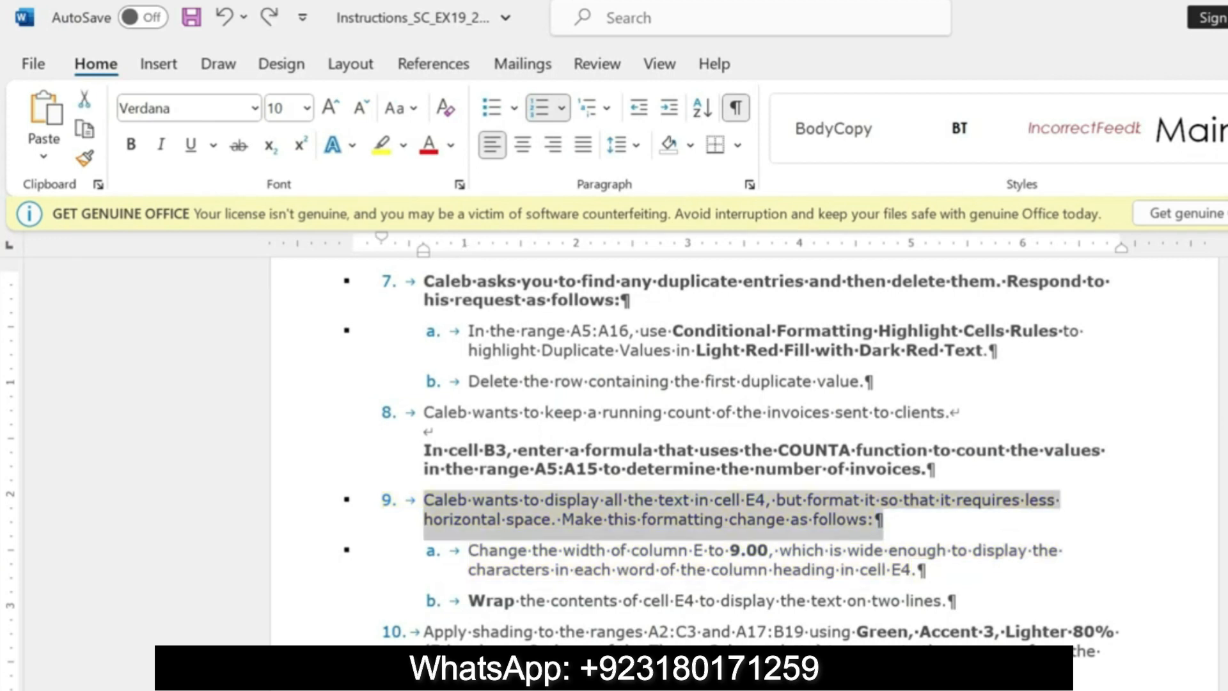
Step: Highlight the step 9b instruction about wrapping cell E4 in yellow, and undo that highlight
drag(469, 601, 942, 605)
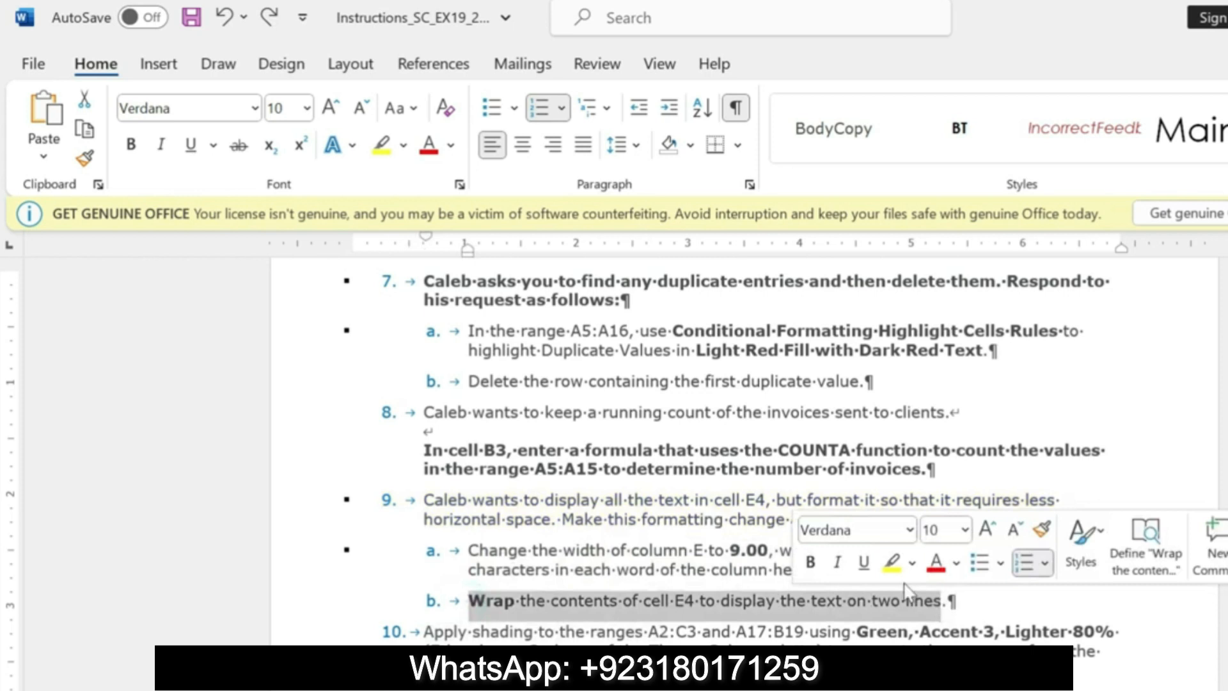
click(892, 562)
drag(469, 602, 942, 605)
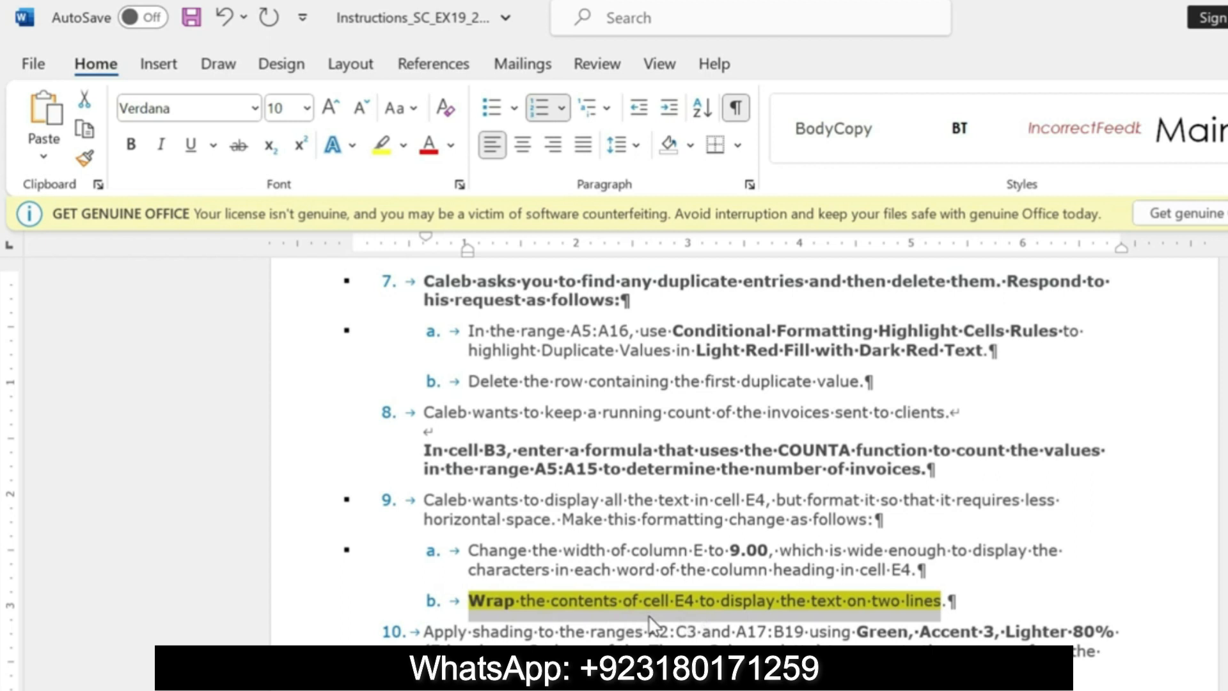
key(ctrl+z)
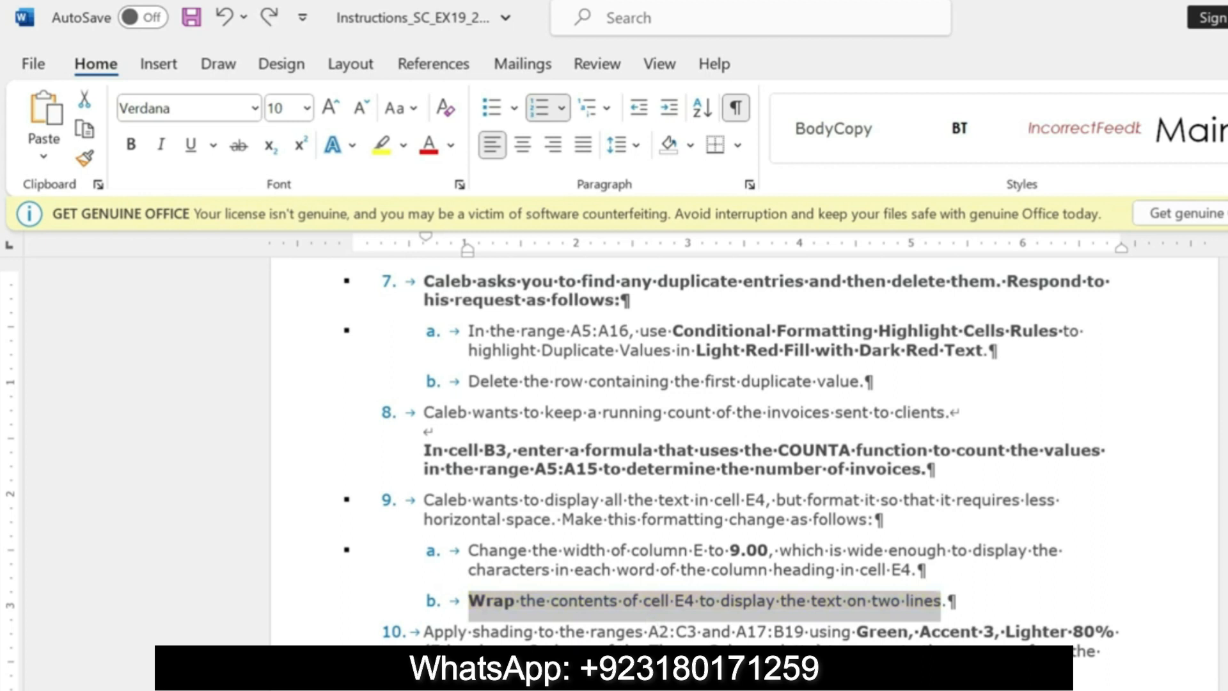
Step: Bold the step 10 shading instruction and highlight it in yellow
drag(425, 632, 771, 670)
click(801, 629)
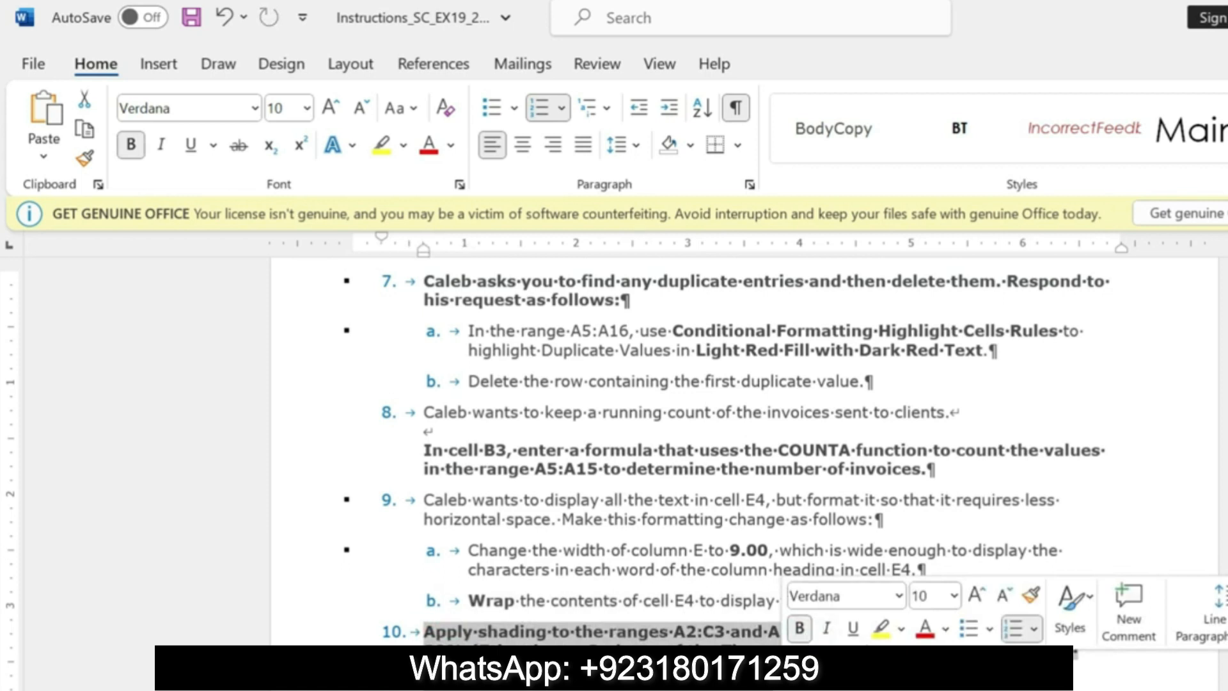
click(881, 629)
drag(423, 632, 1079, 651)
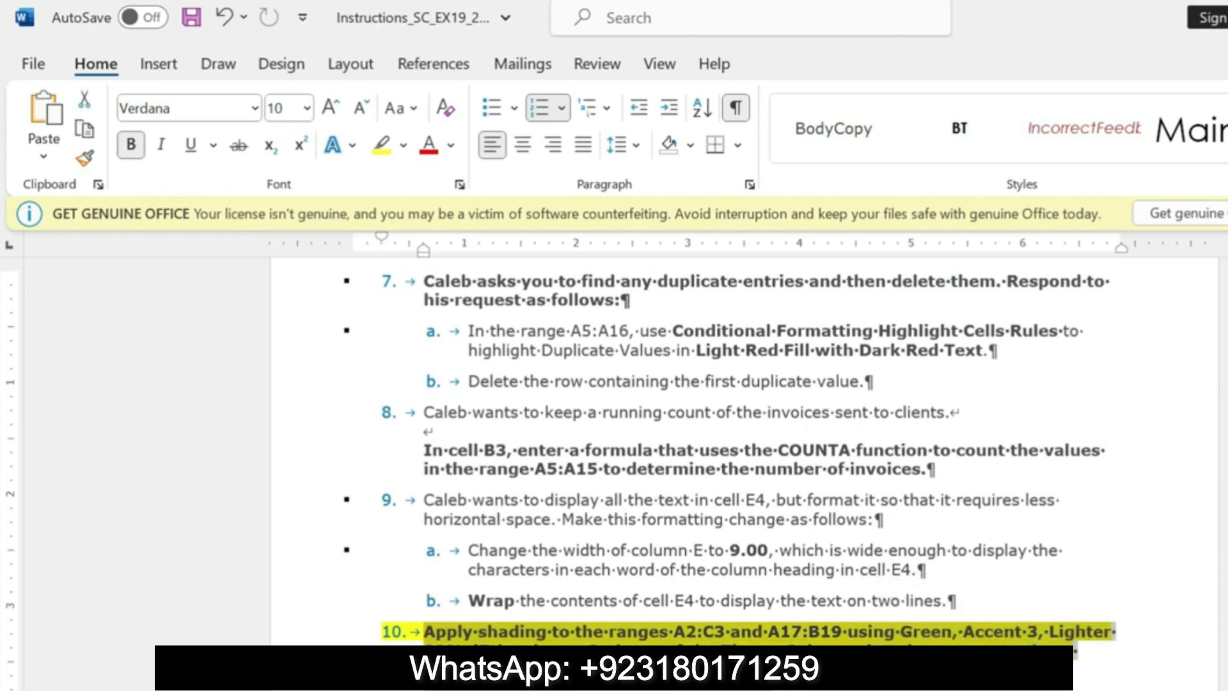
Step: Switch to Excel and select the range A2:C3 on the invoice worksheet
key(alt+Tab)
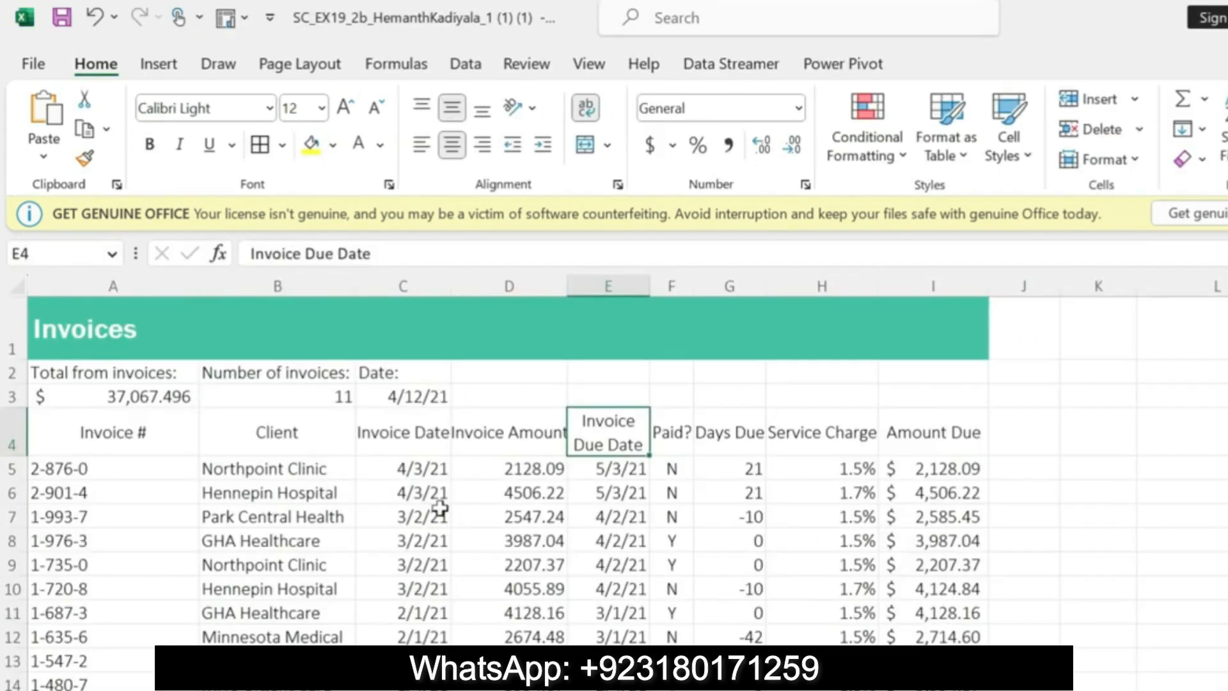
click(83, 372)
drag(83, 371, 387, 395)
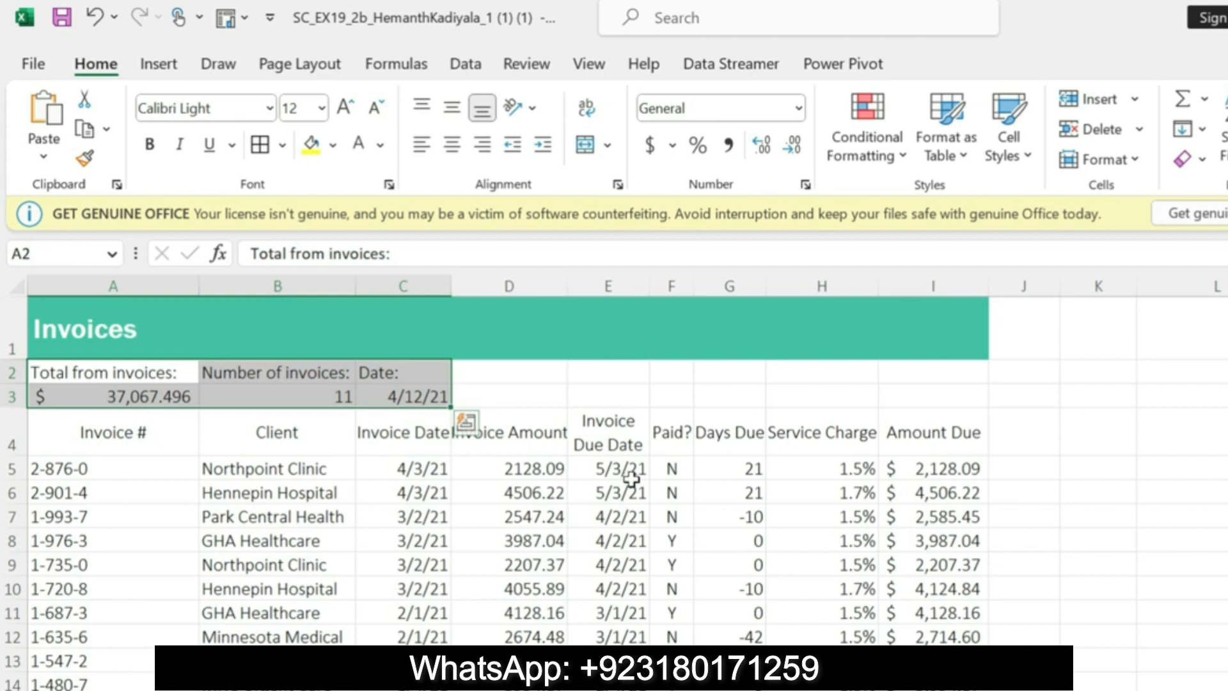
click(1146, 165)
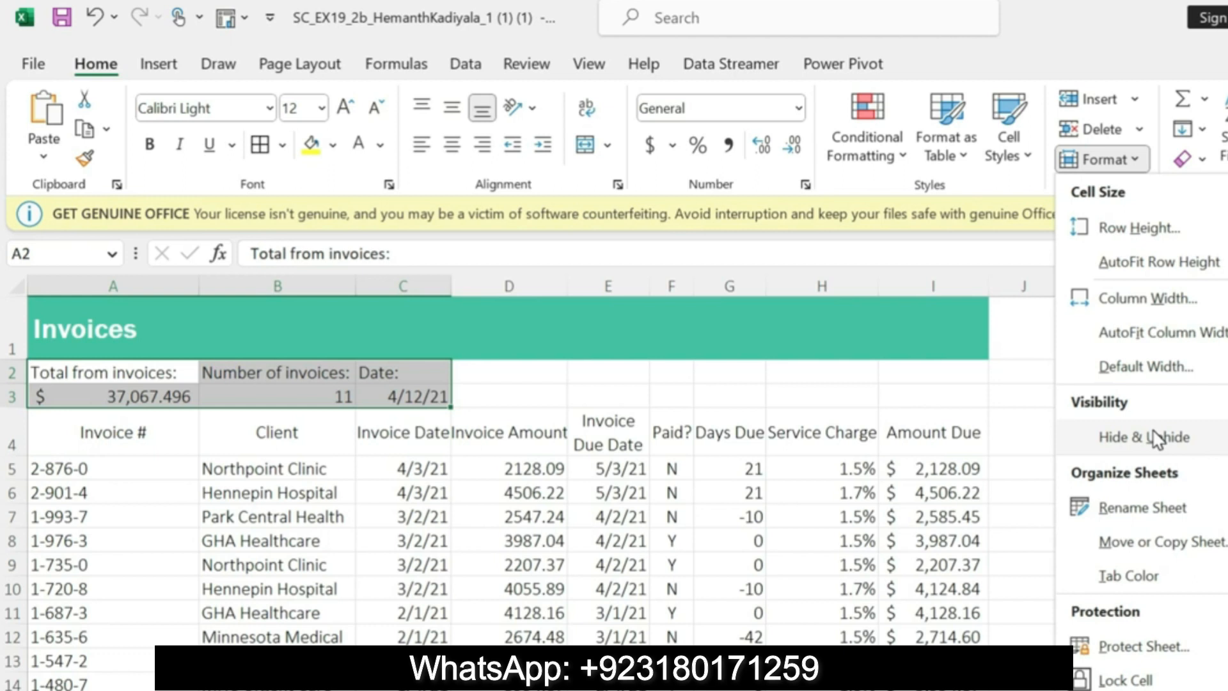
click(851, 689)
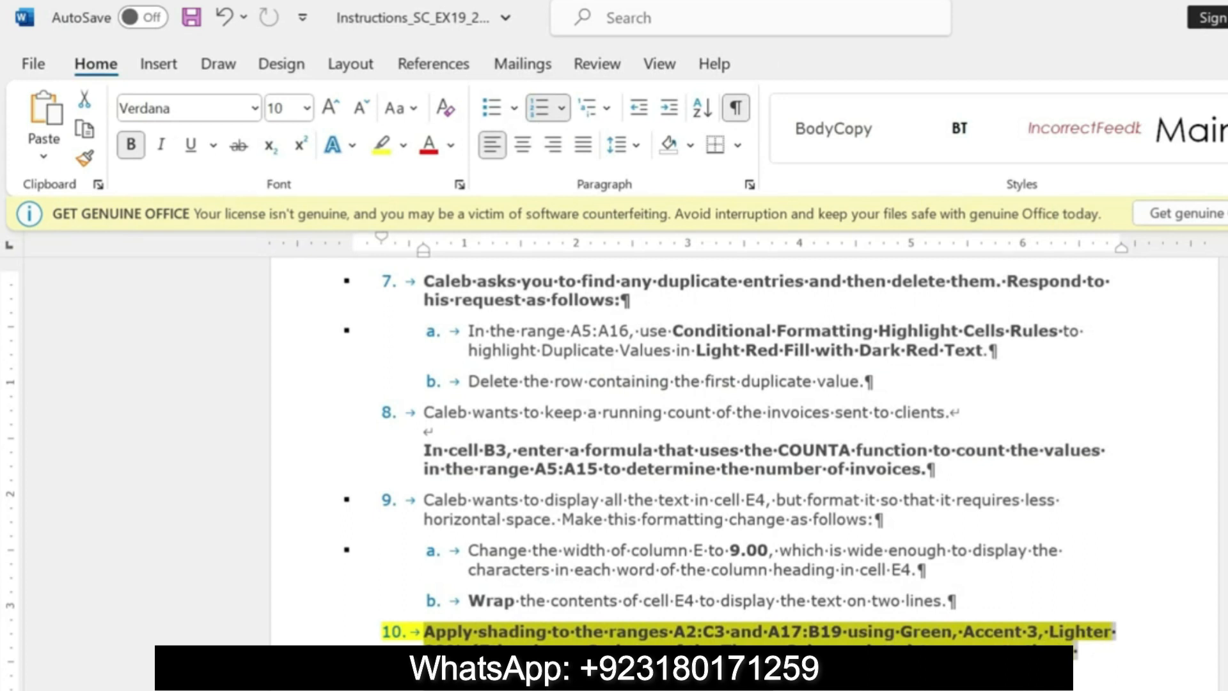
click(822, 688)
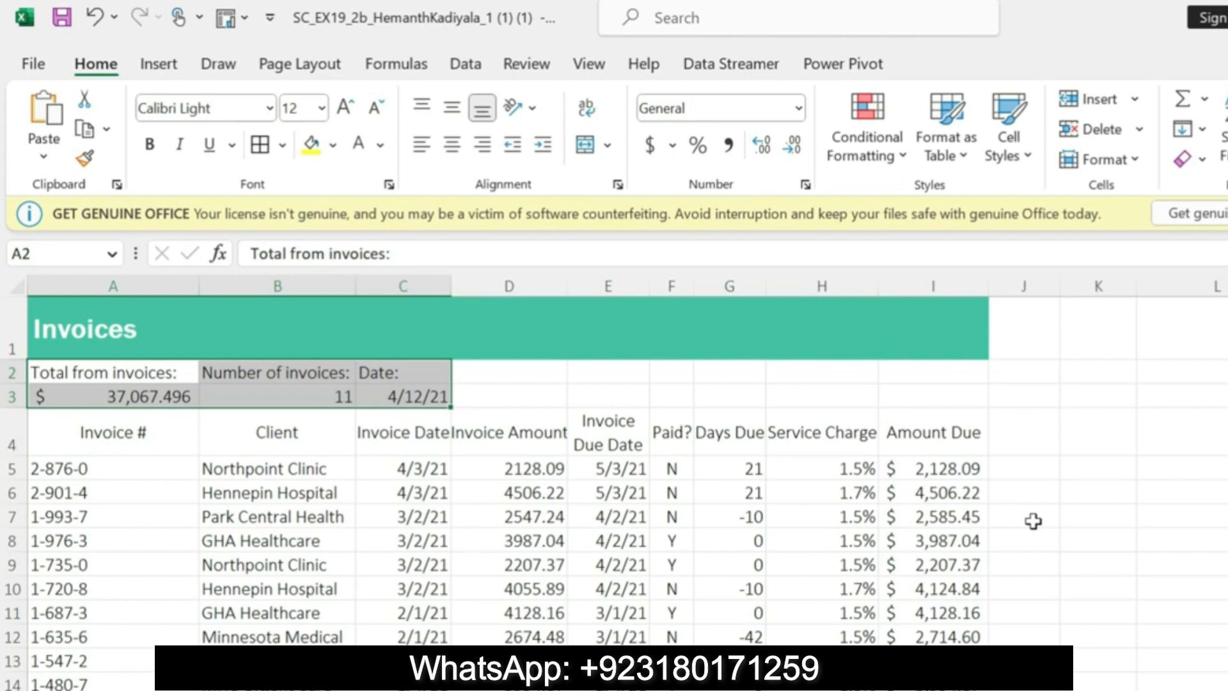
click(280, 67)
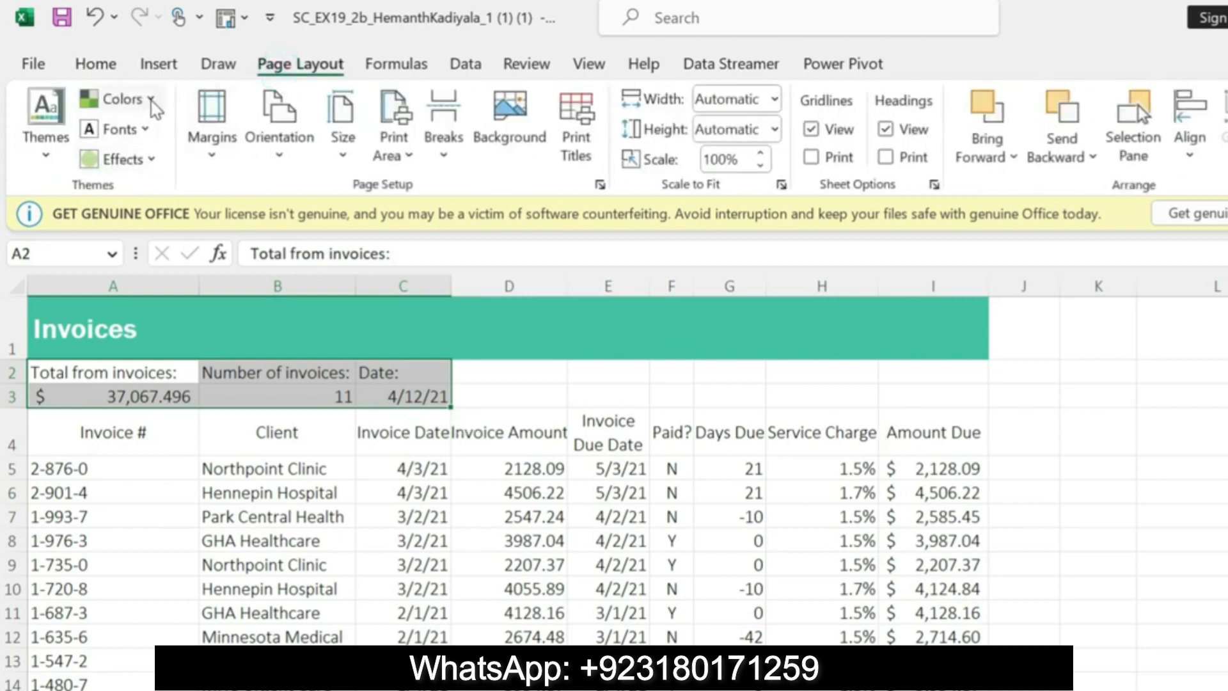
click(152, 105)
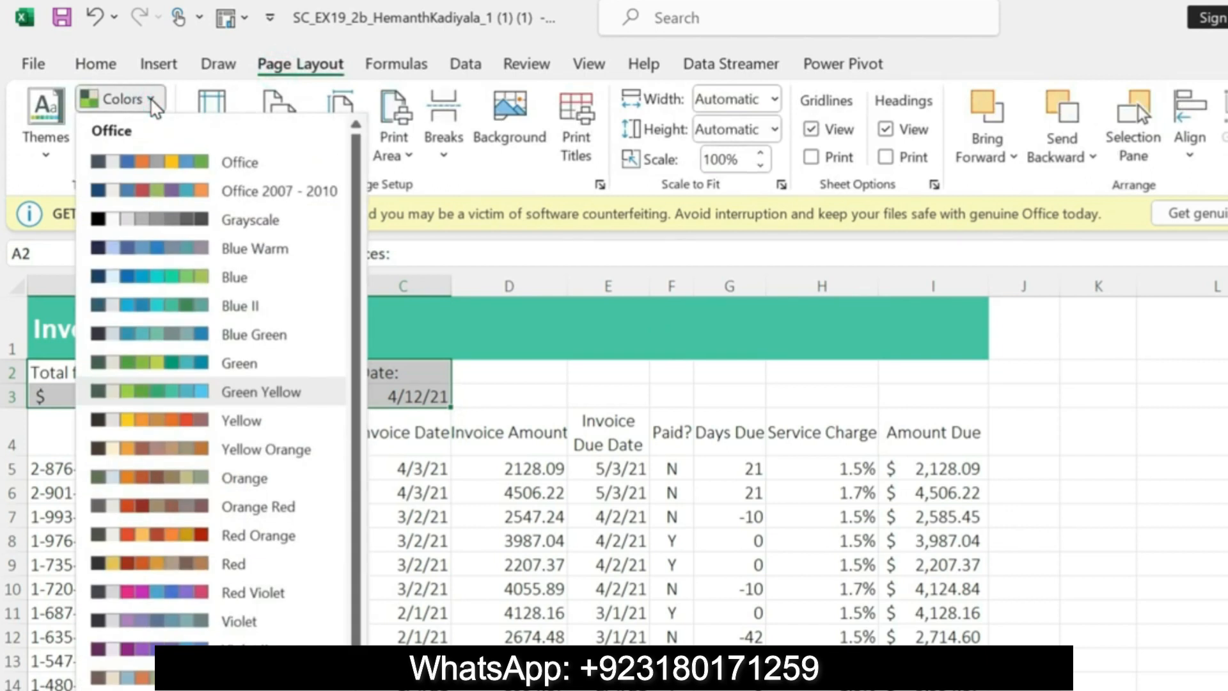
click(93, 66)
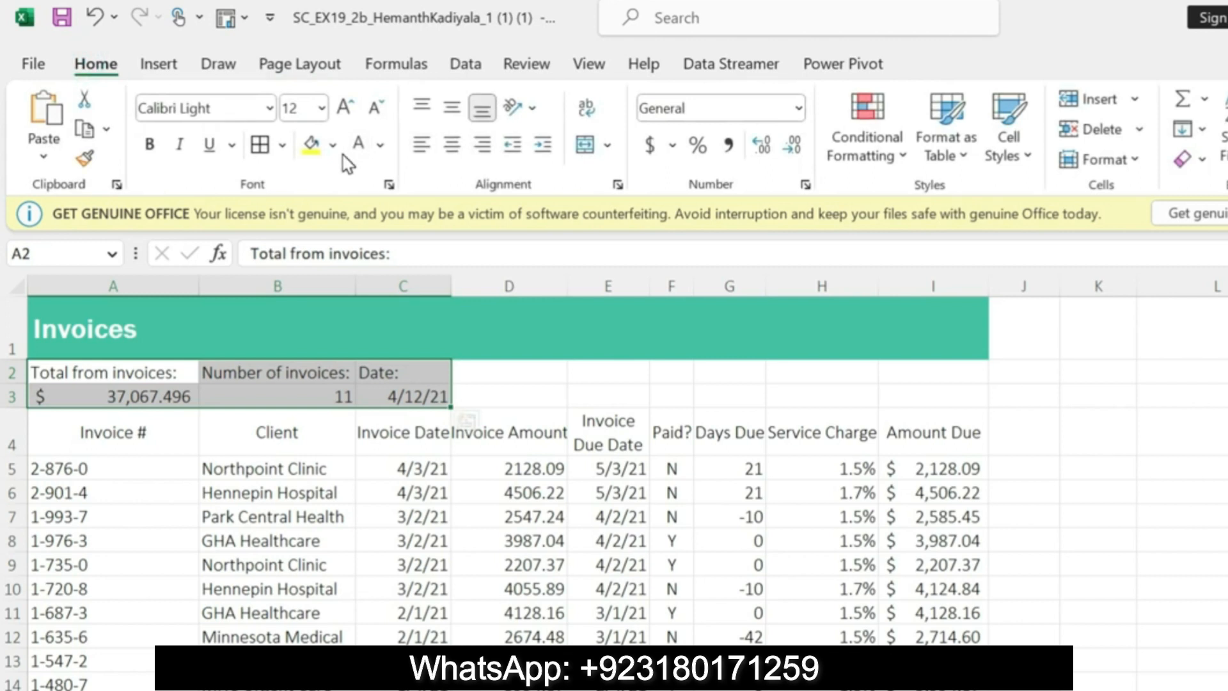
Step: Fill the selected range A2:C3 with Green, Accent 3, Lighter 80%, and select cell A3
click(333, 145)
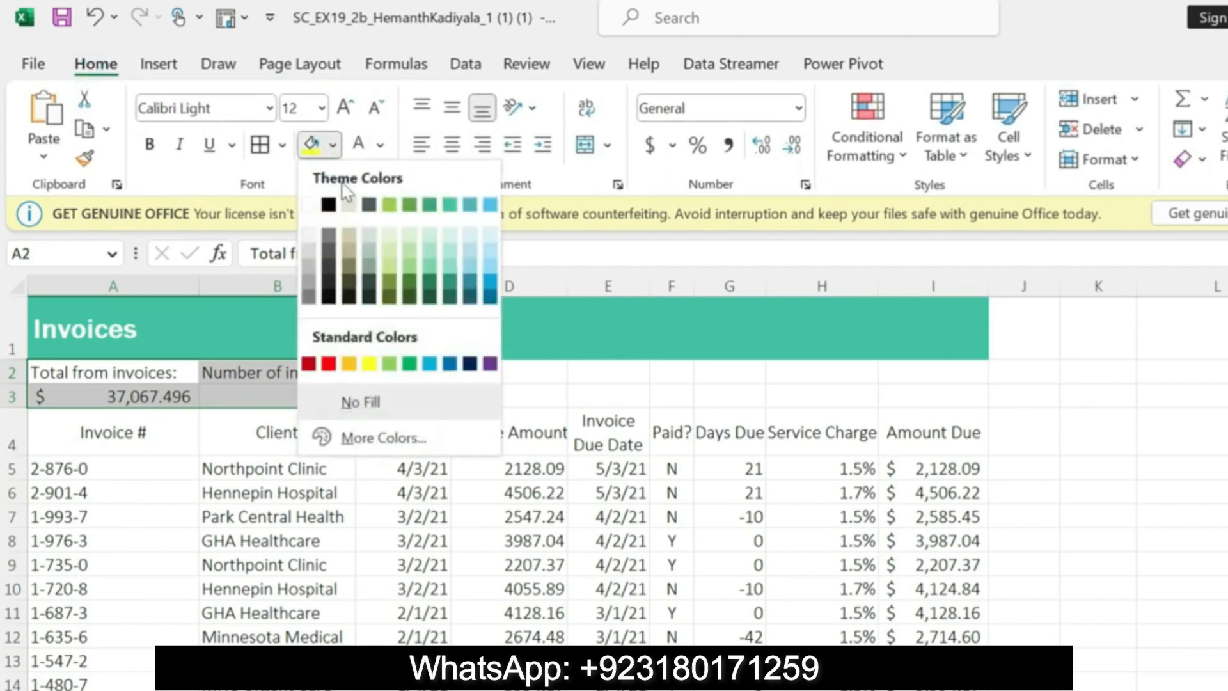
click(434, 235)
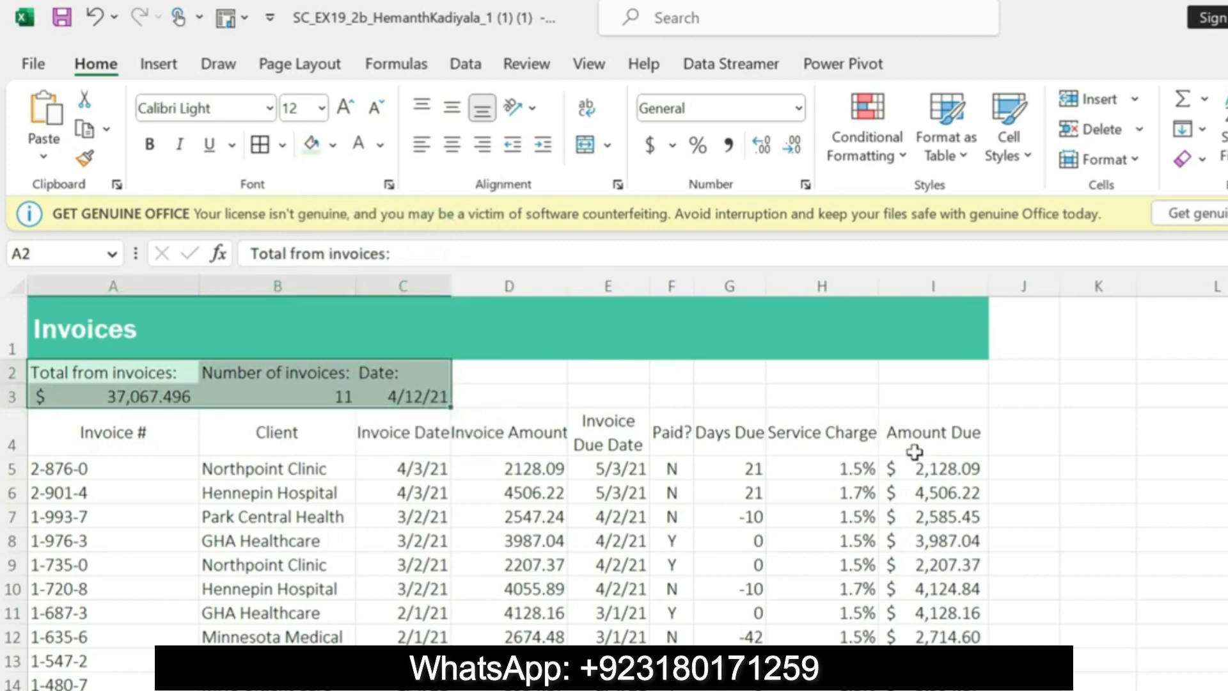
click(147, 400)
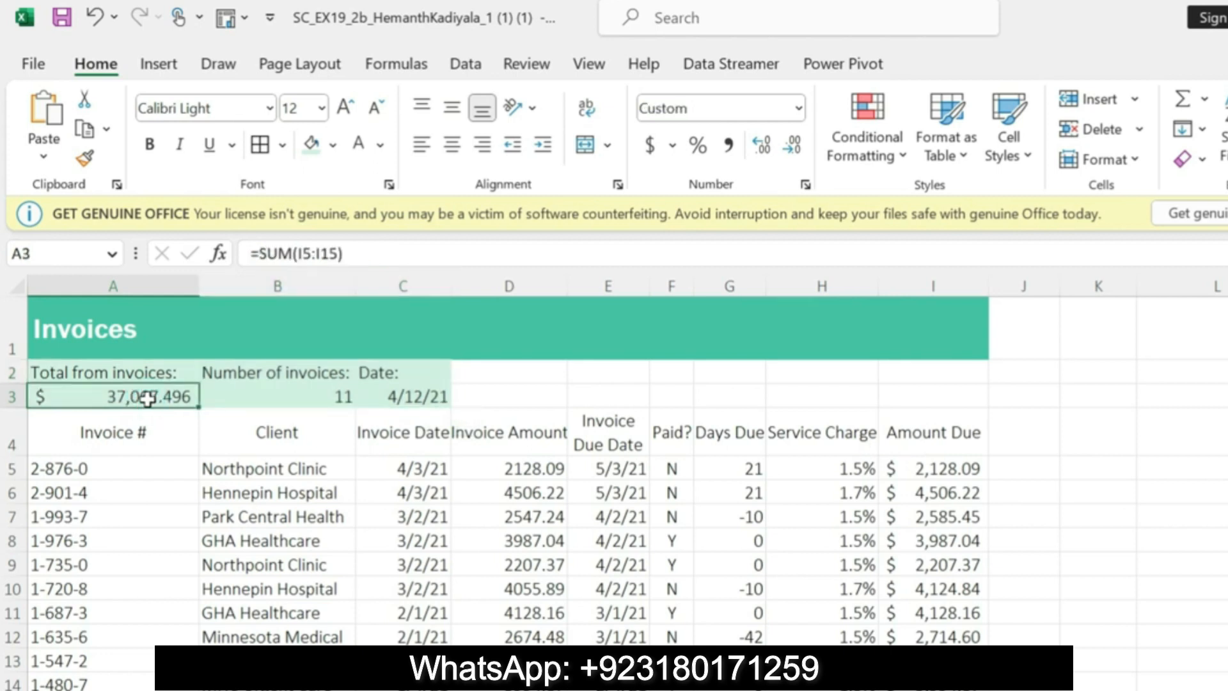
Step: Copy the A17:B19 reference from step 10 in Word, select that range in Excel, and fill it with Green, Accent 3, Lighter 80%
key(alt+Tab)
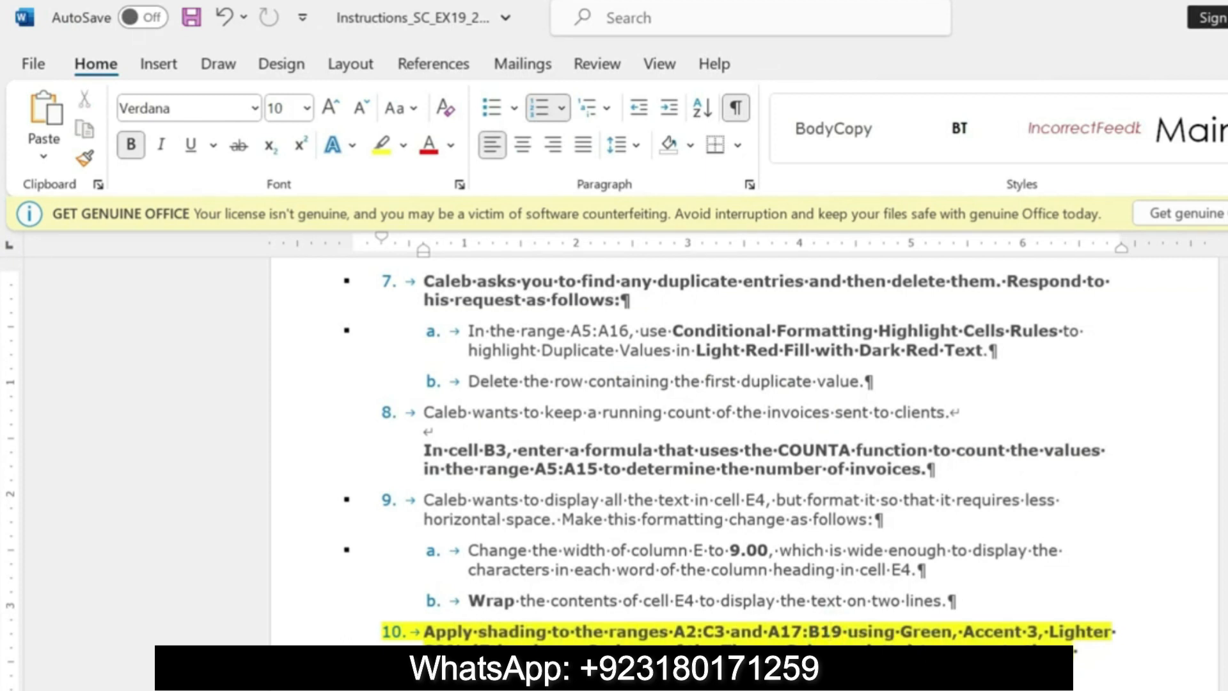
drag(770, 632, 826, 634)
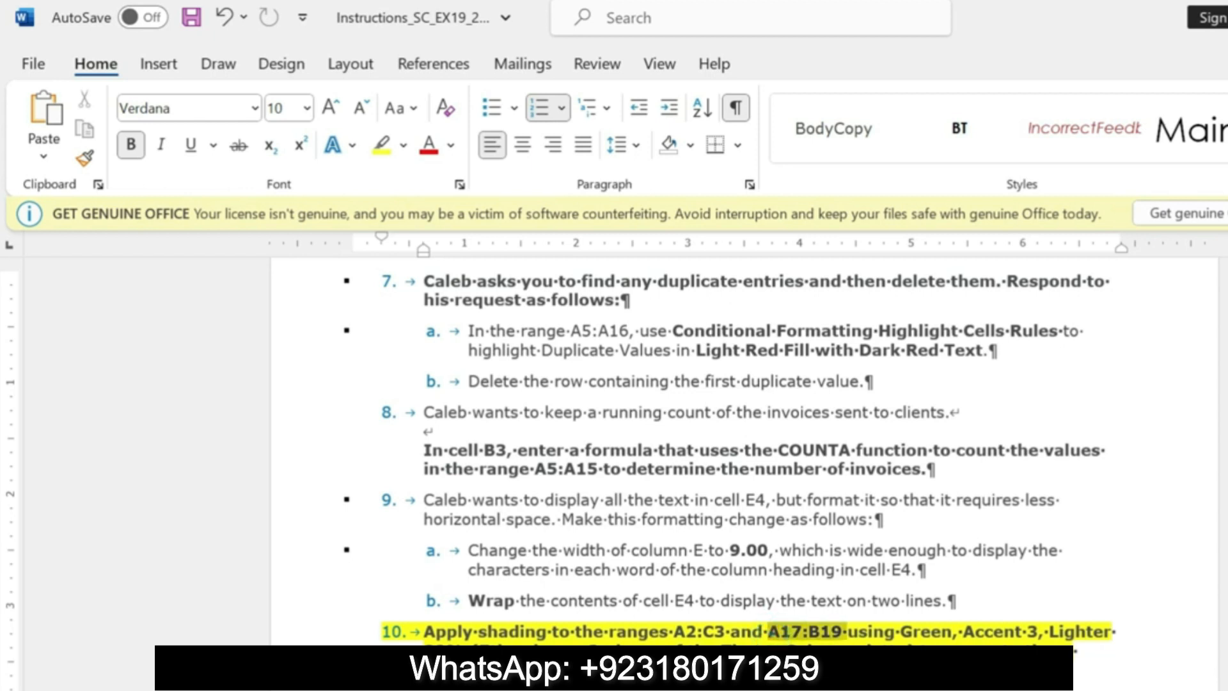
key(ctrl+c)
key(alt+Tab)
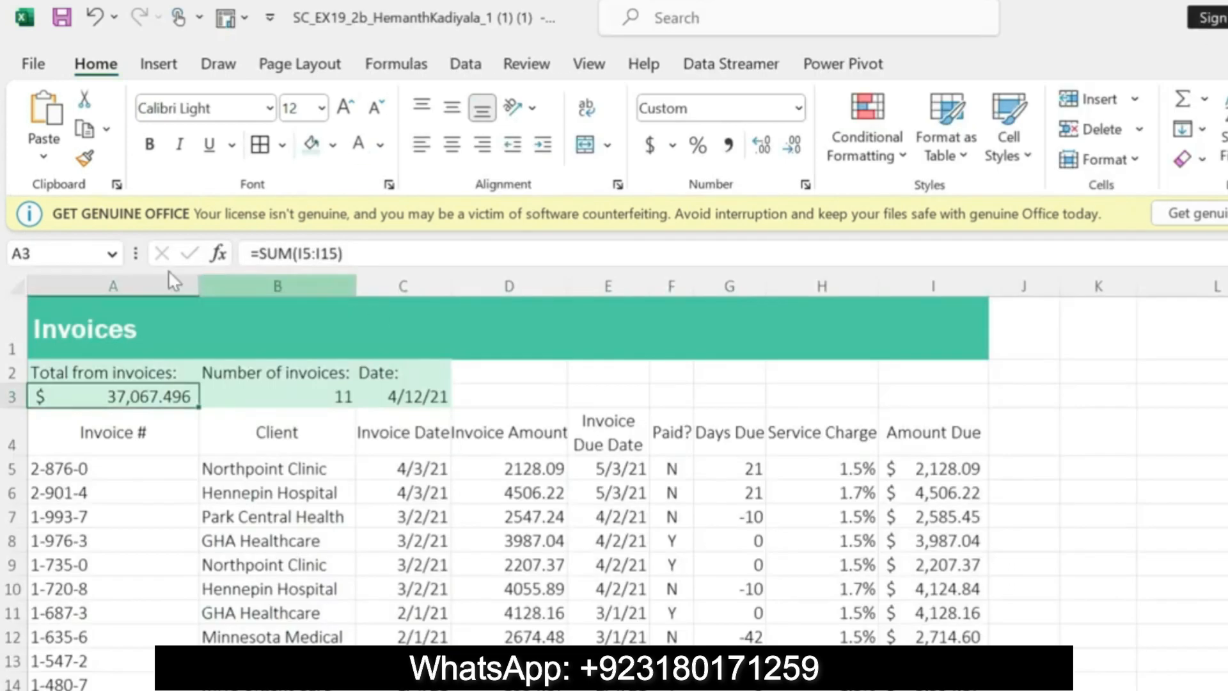
click(77, 250)
key(ctrl+v)
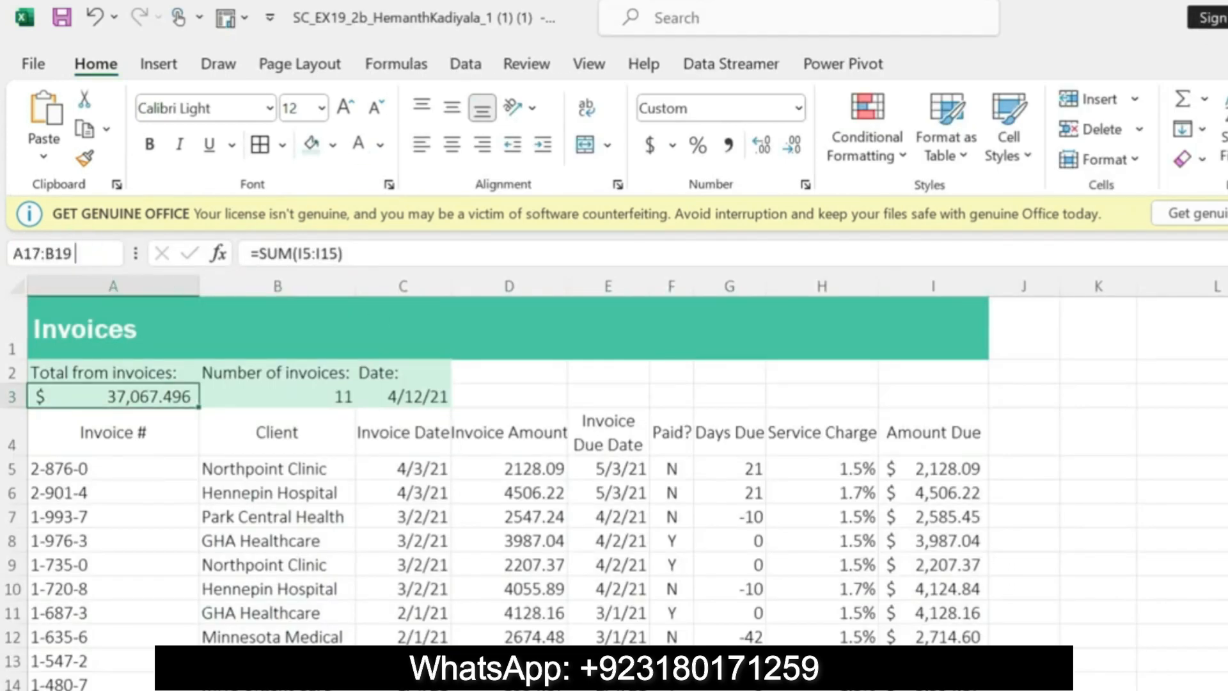
key(Return)
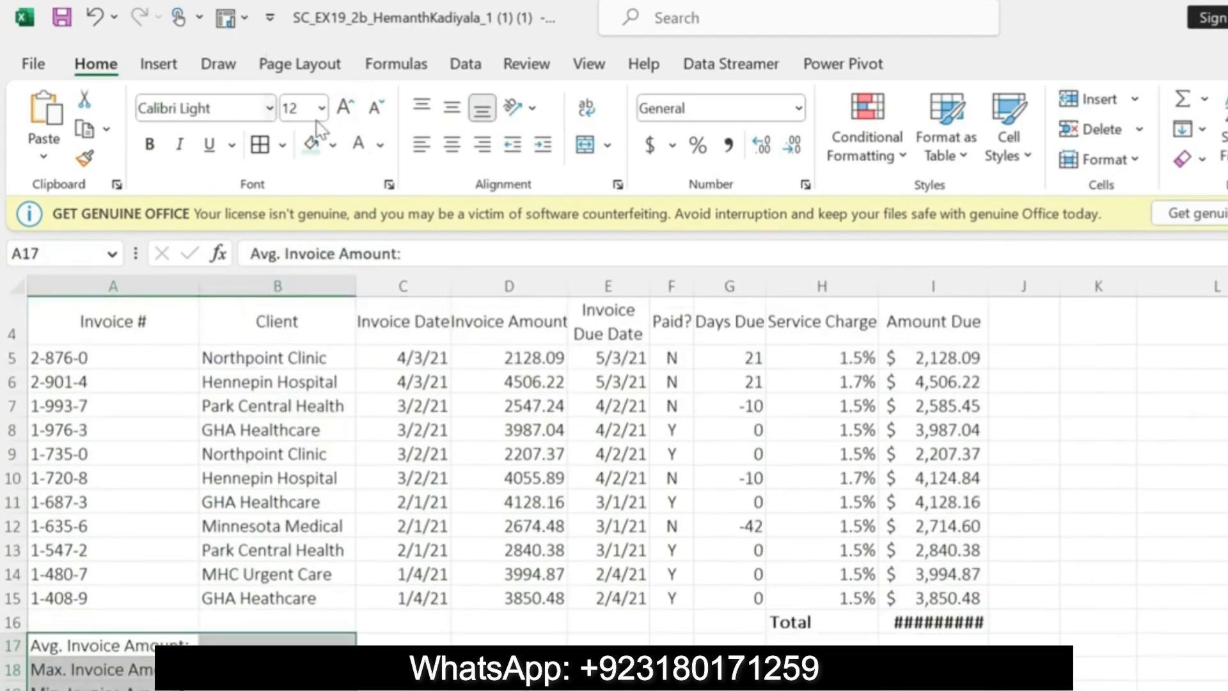
click(333, 149)
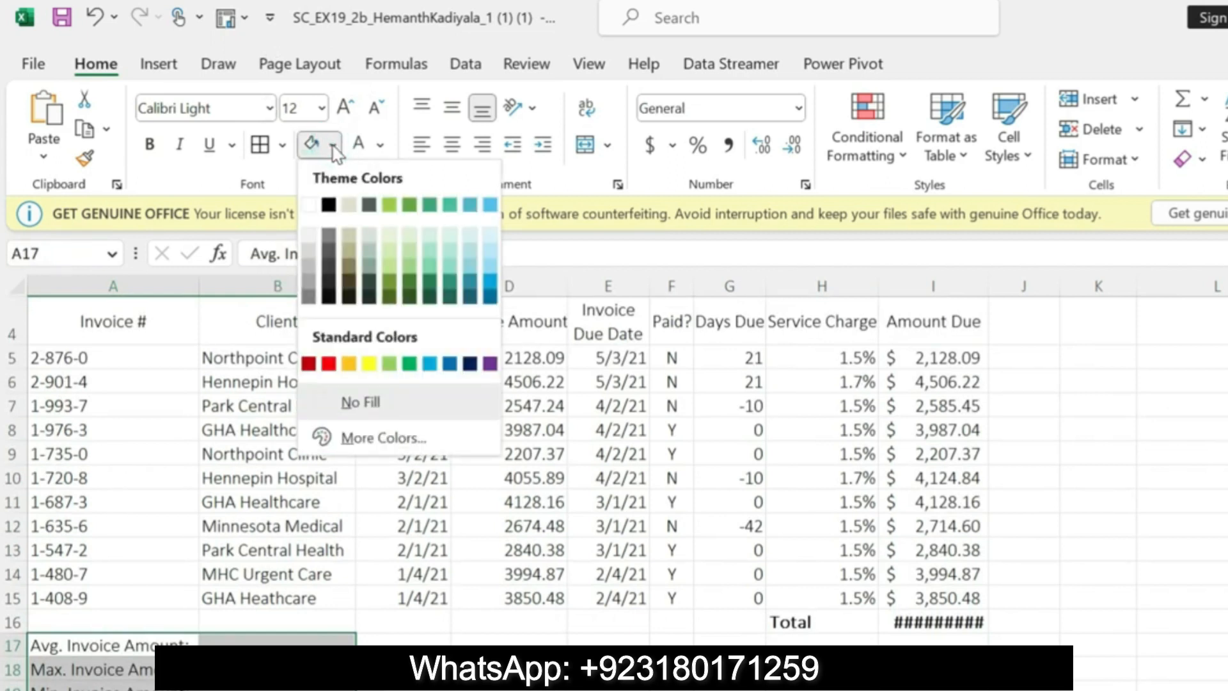
click(309, 148)
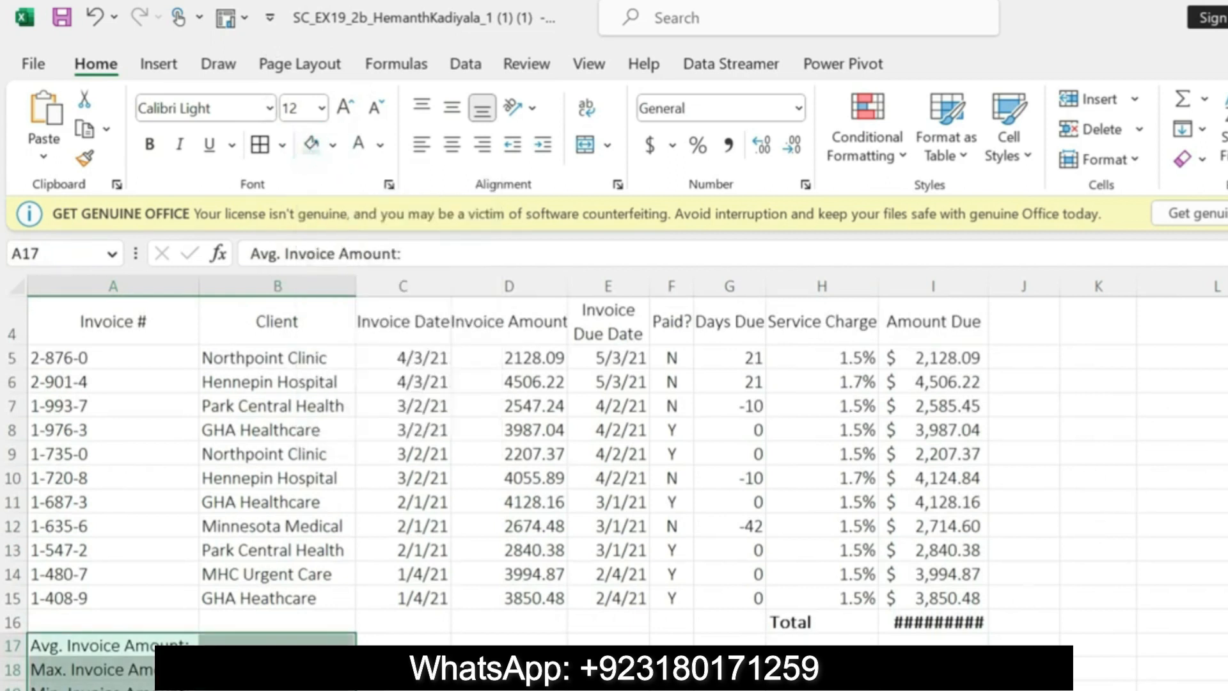
Step: Switch to Word, undo the step 10 highlight, and highlight the step 11 instruction about cell A3's decimal places in yellow
key(alt+Tab)
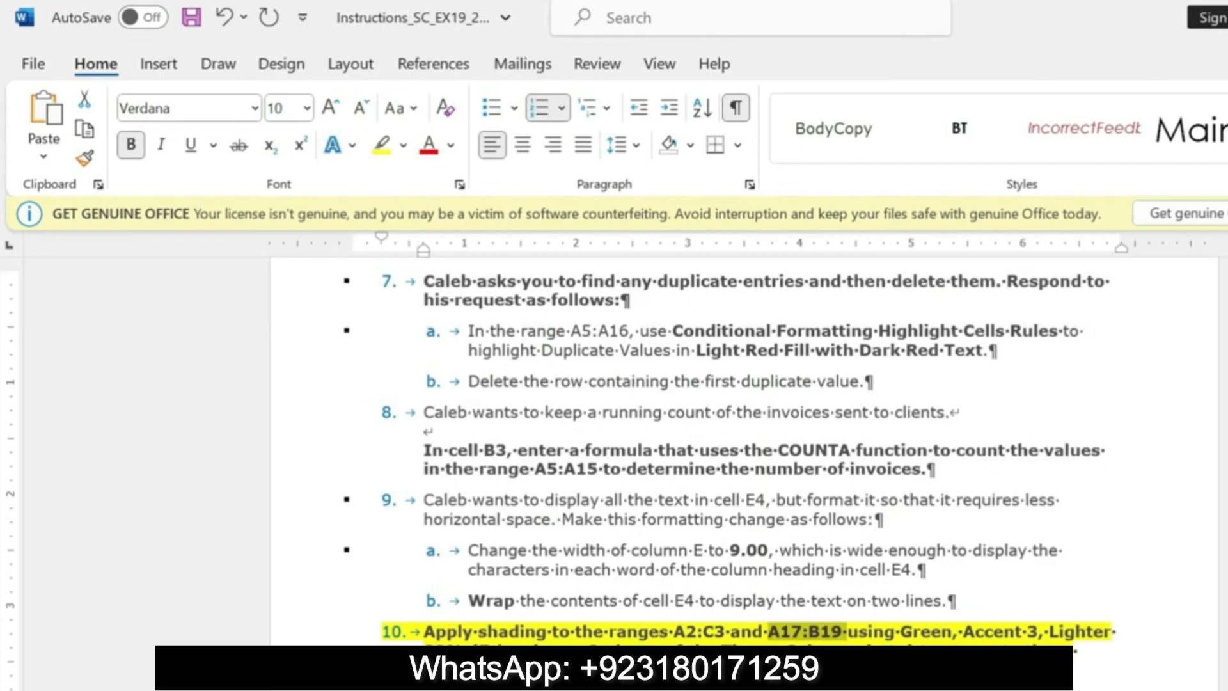
key(ctrl+z)
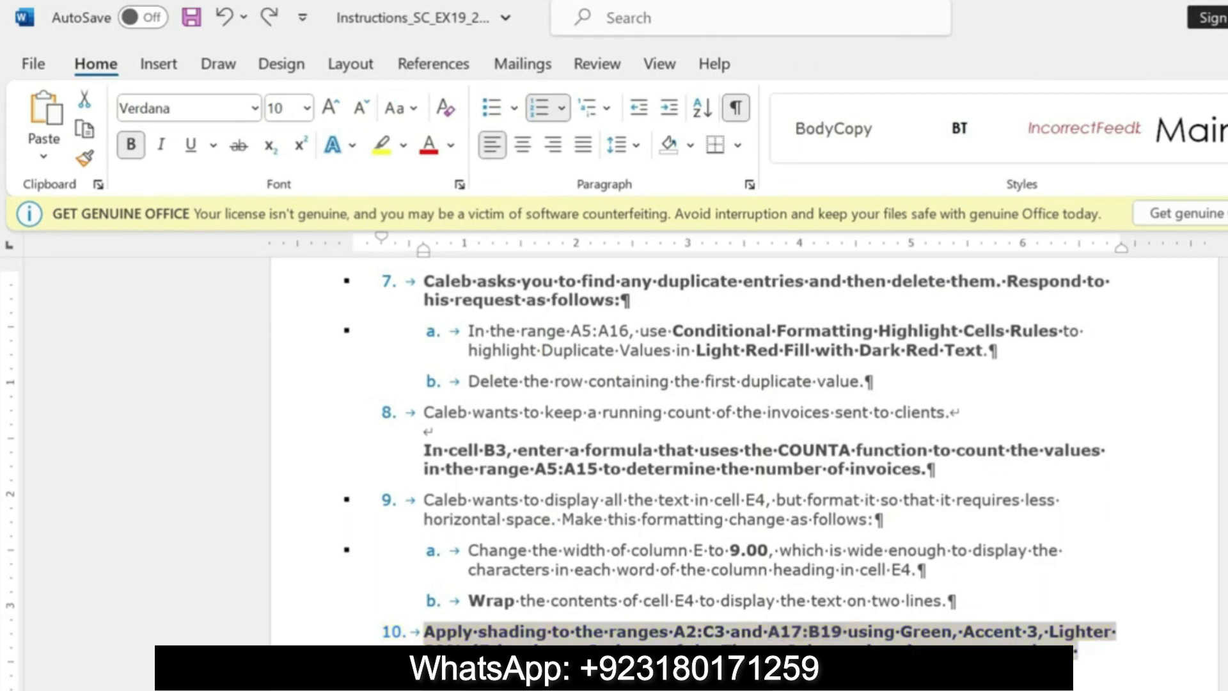
click(477, 689)
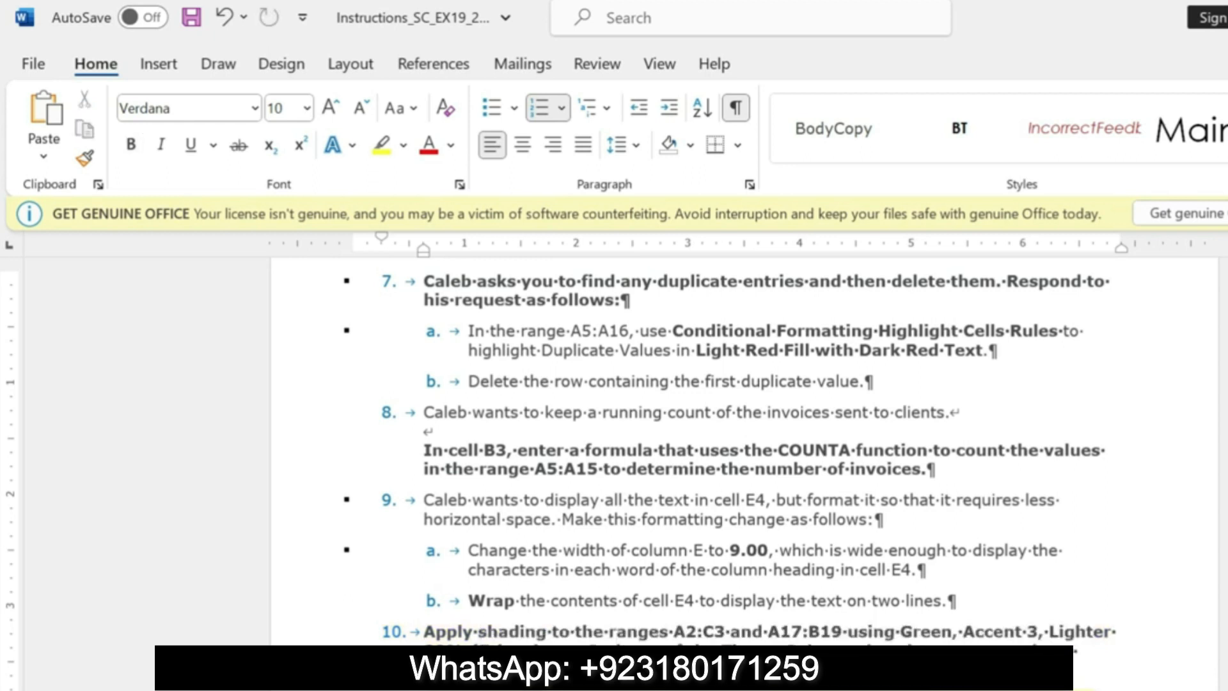
drag(477, 688, 598, 688)
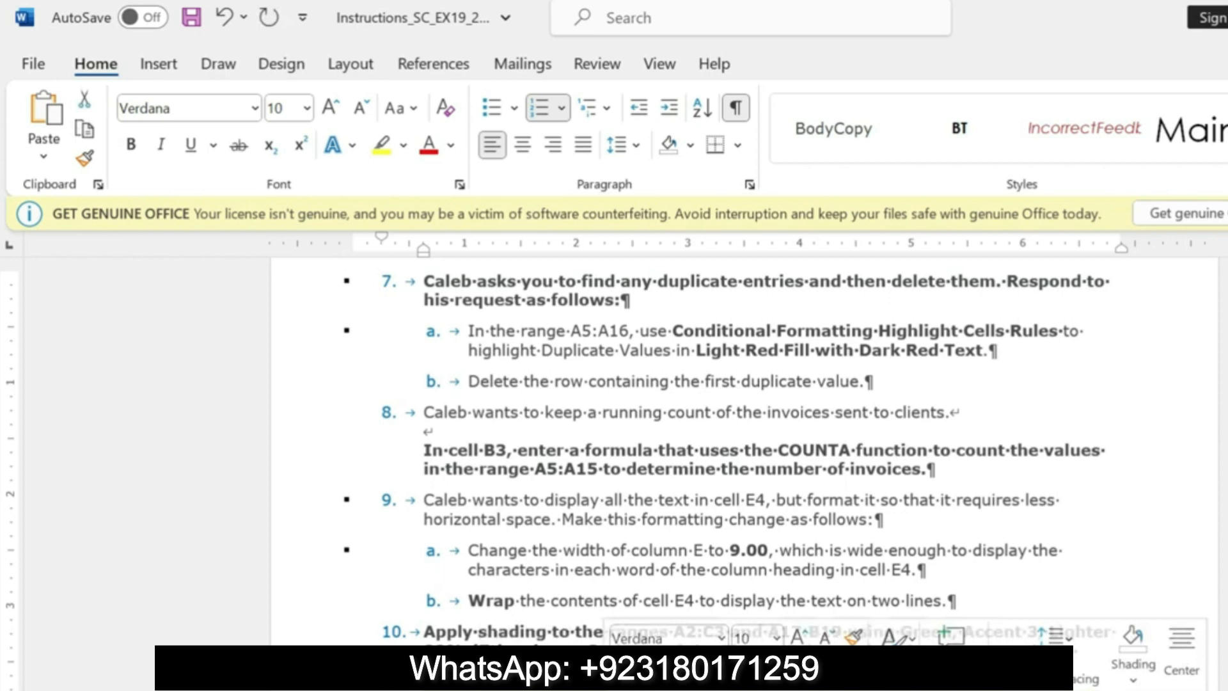
Step: Switch to Excel and select cell A3 on the invoice worksheet
key(alt+Tab)
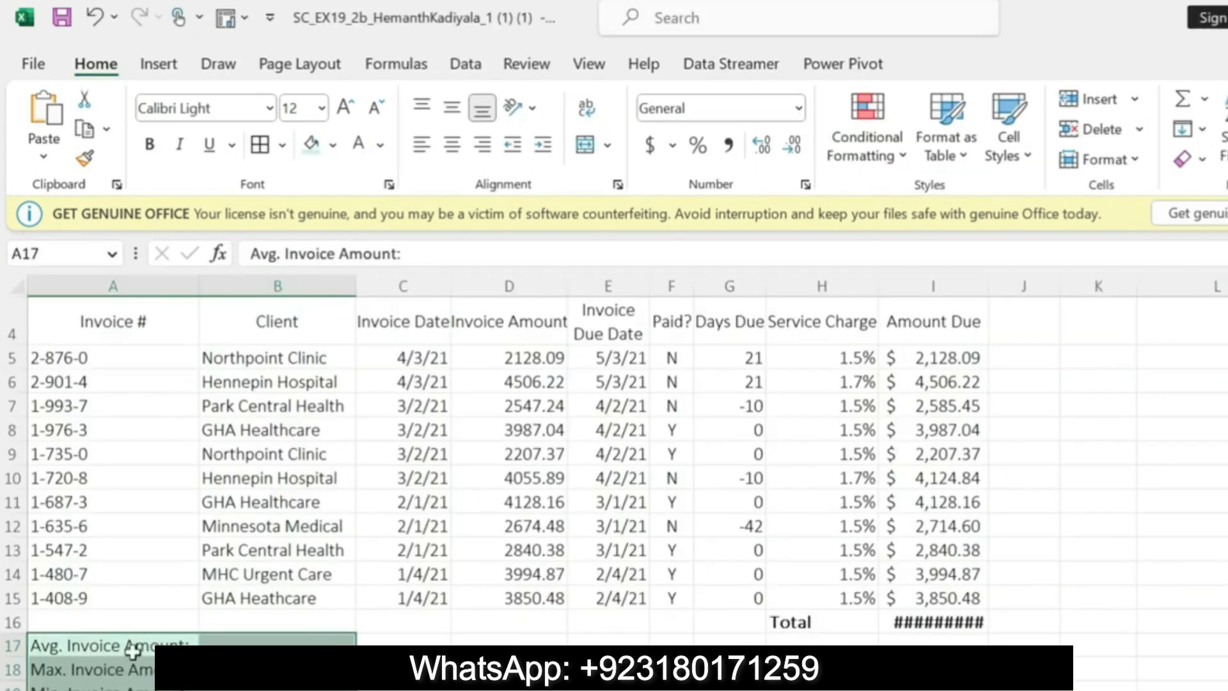
scroll(516, 472, up, 1)
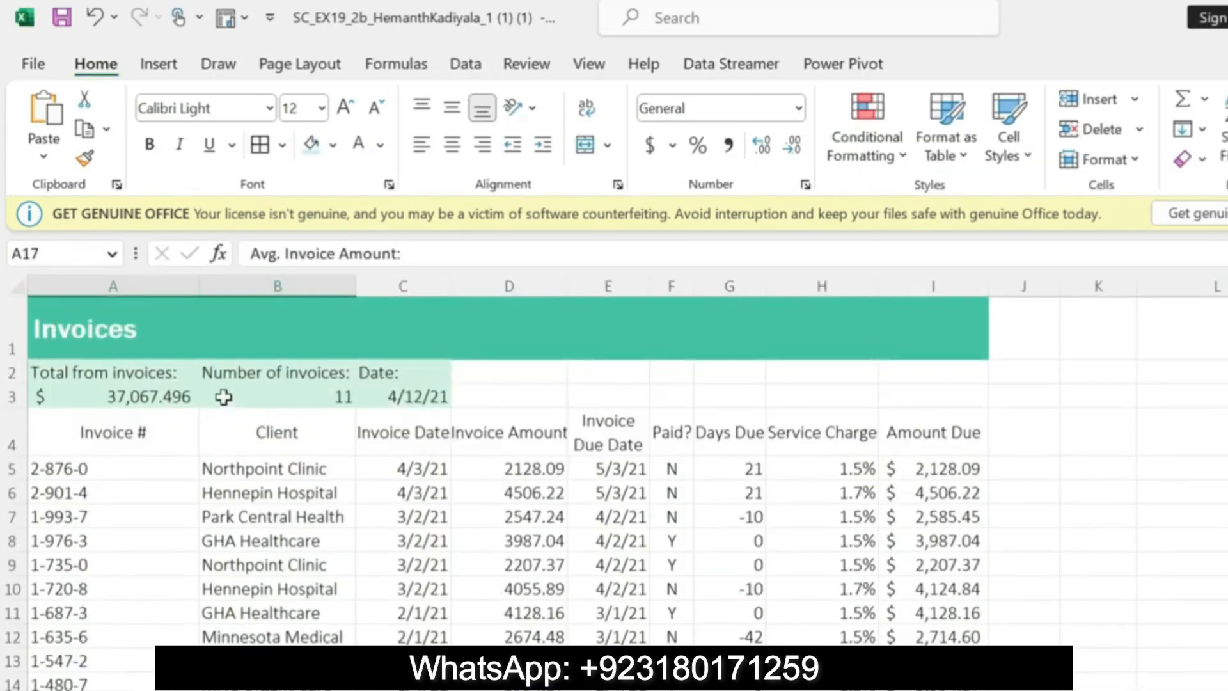
click(97, 398)
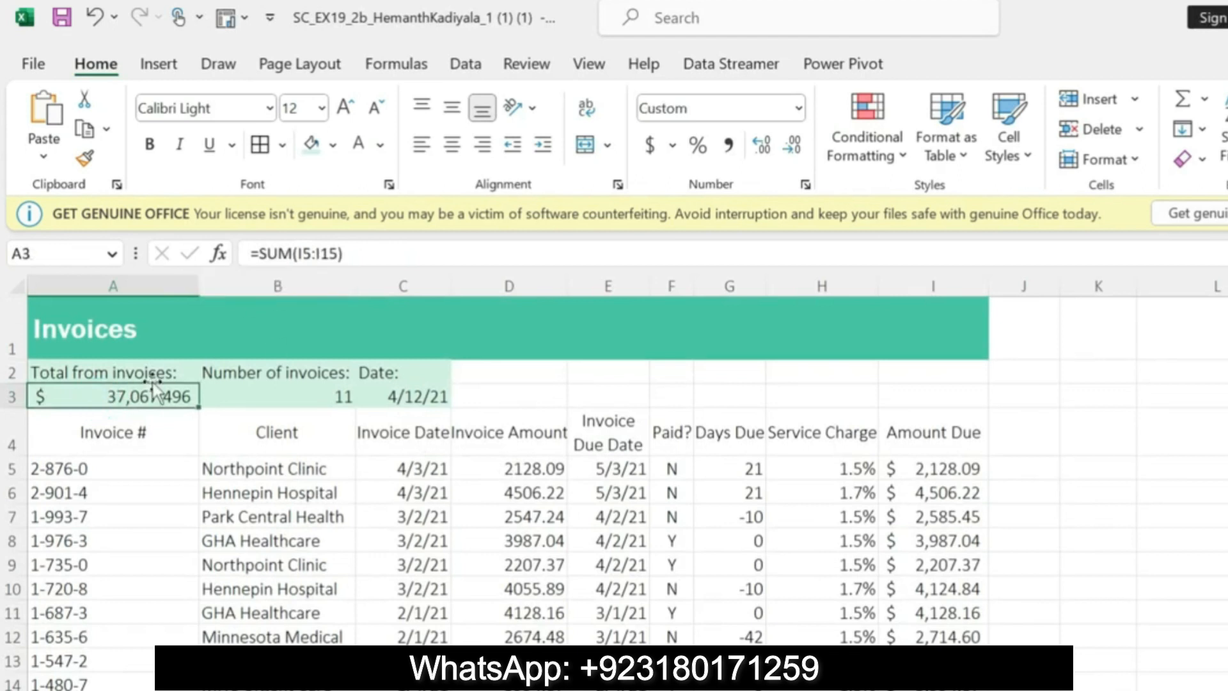
click(513, 152)
click(512, 152)
click(513, 151)
click(513, 152)
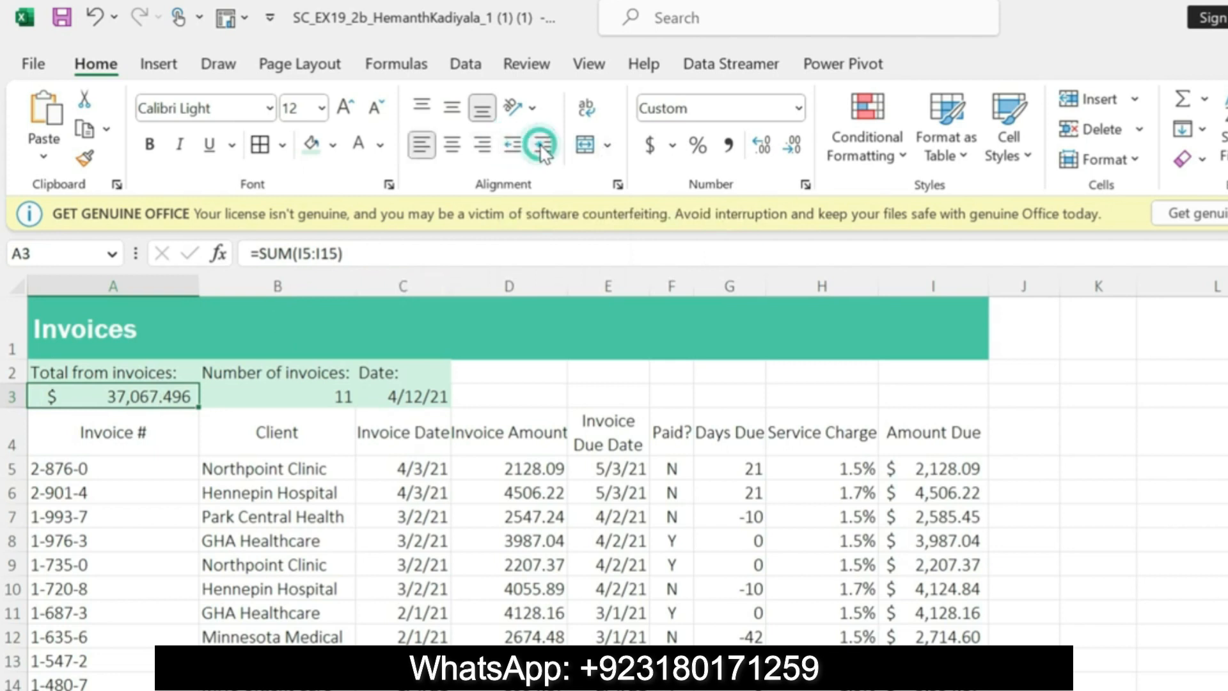
click(512, 152)
click(513, 152)
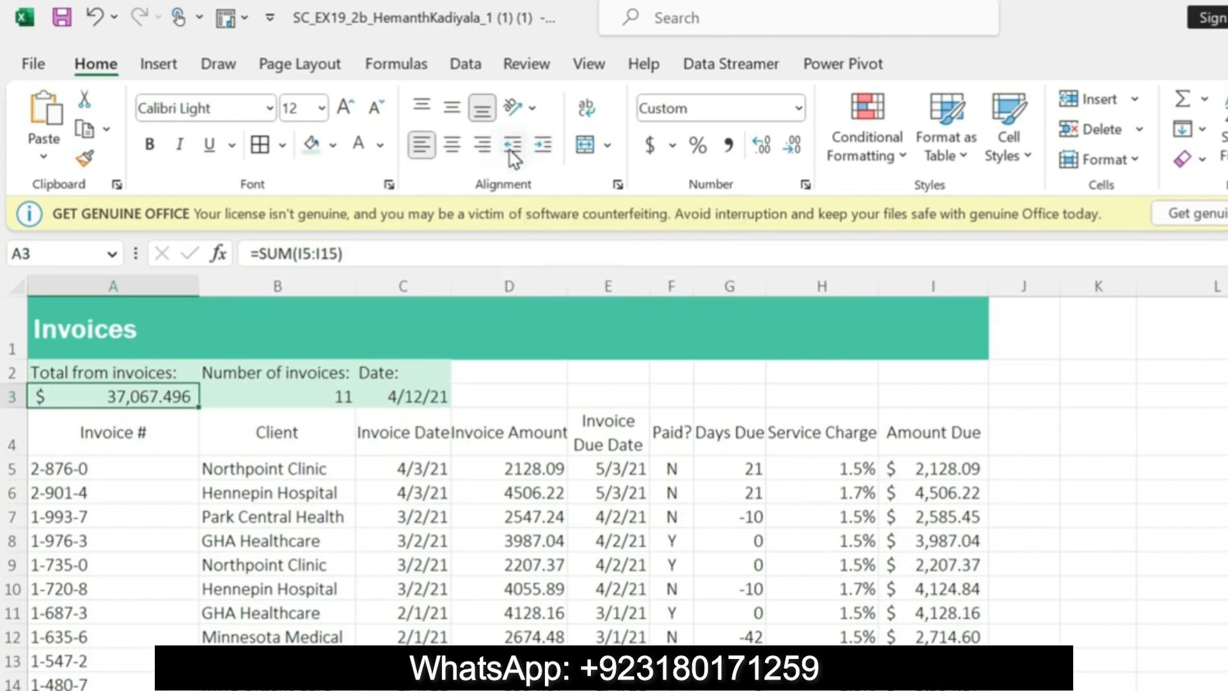
Step: Format cell A3 with the Accounting number format, using 2 decimal places
click(805, 185)
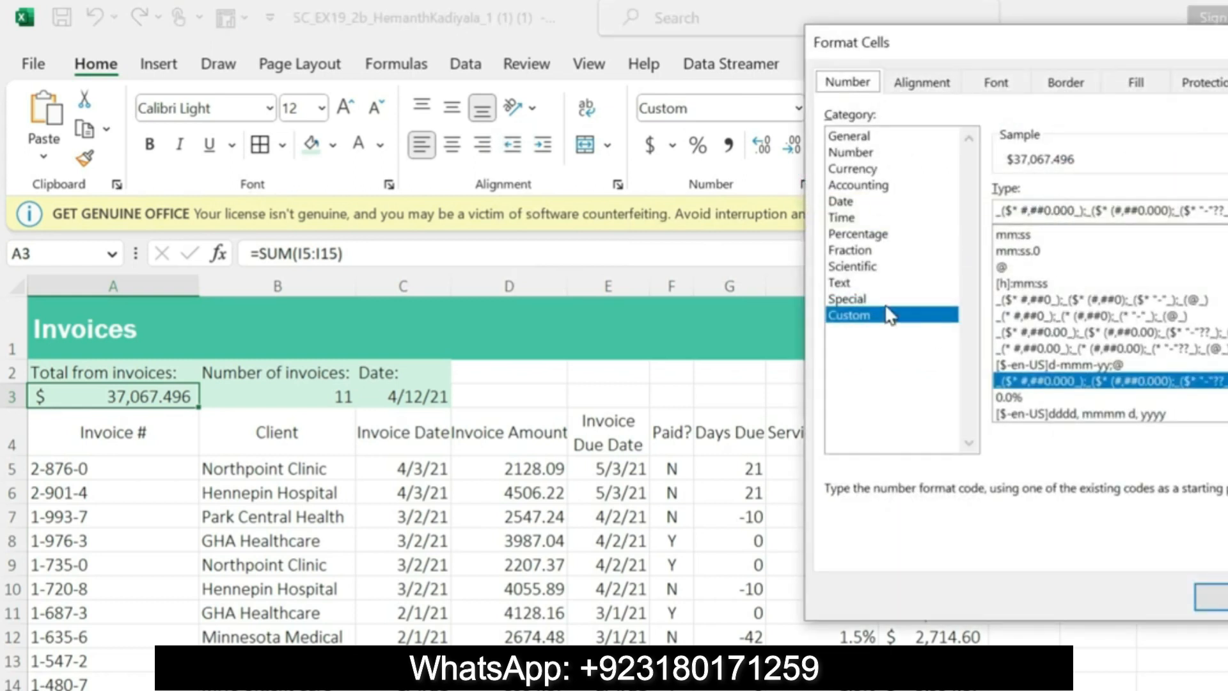
click(865, 186)
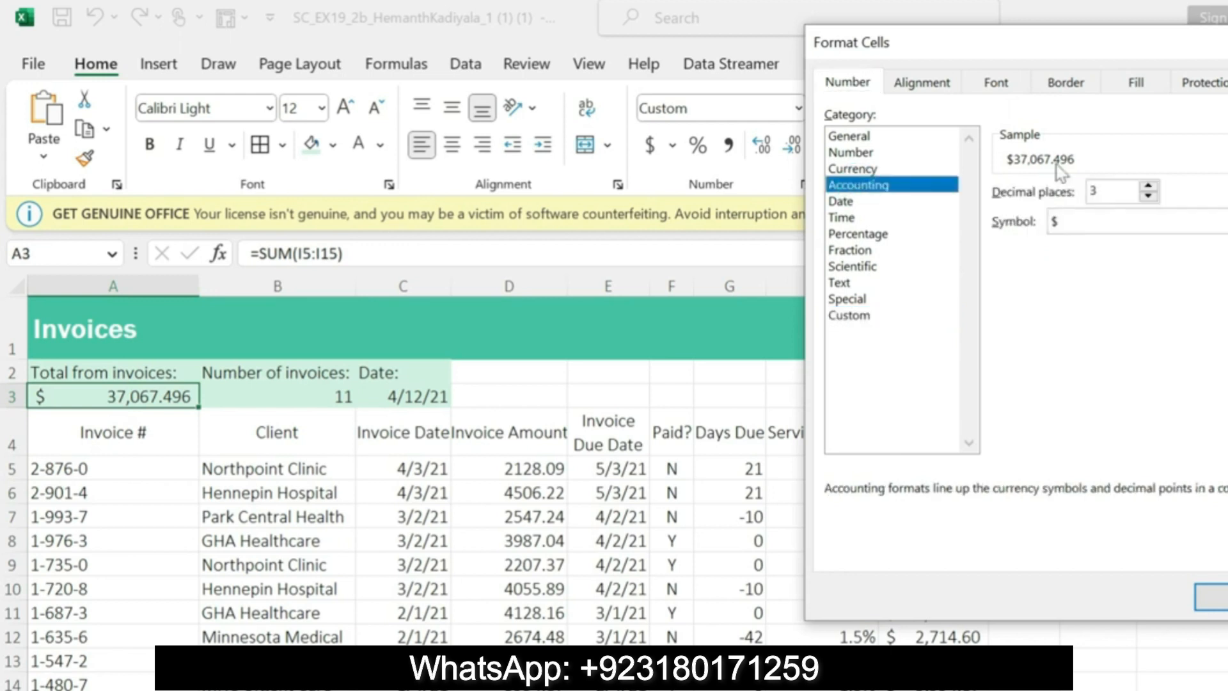
click(1095, 190)
text(2)
click(1215, 598)
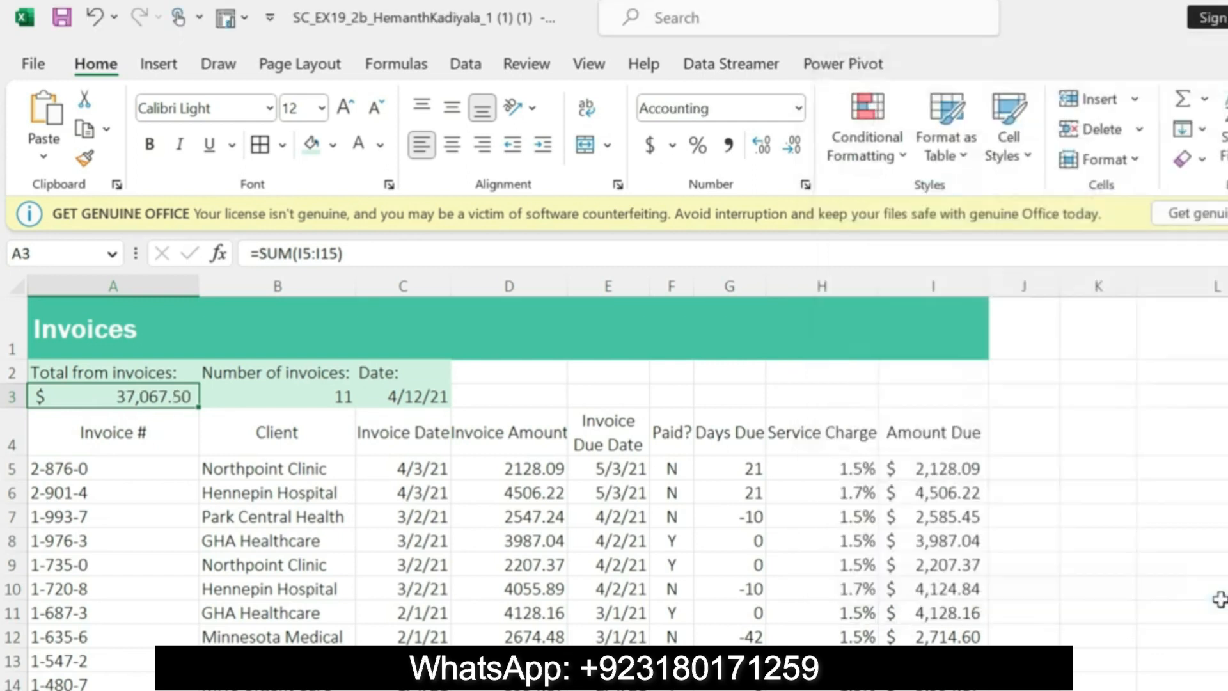
Step: Switch to Word, undo the step 11 highlight, and highlight the step 12 instruction about the 40%—Accent3 cell style in yellow
key(alt+Tab)
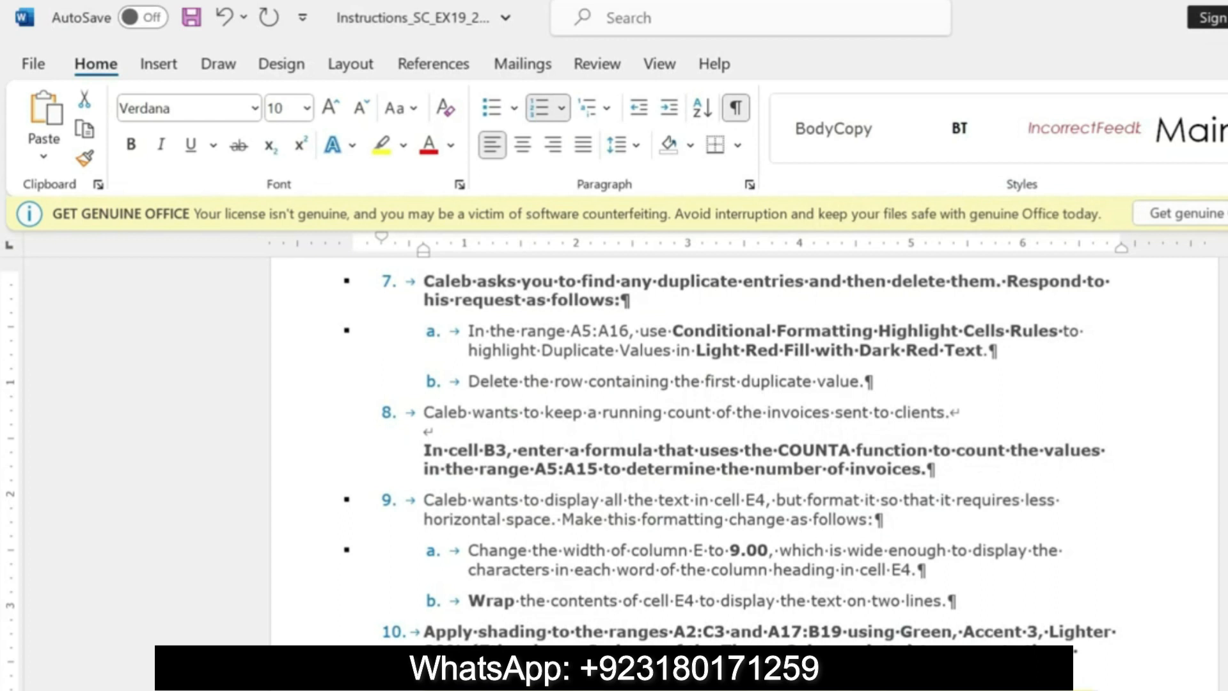
key(ctrl+z)
scroll(694, 447, down, 9)
scroll(695, 448, up, 5)
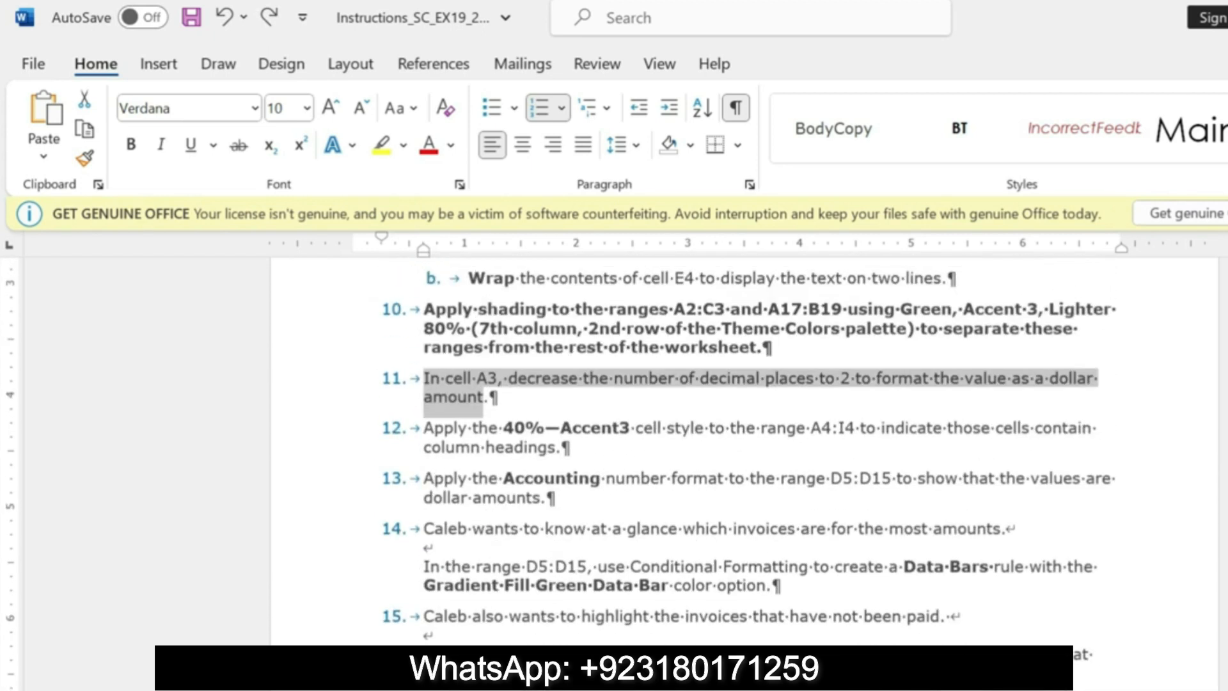
scroll(694, 448, up, 1)
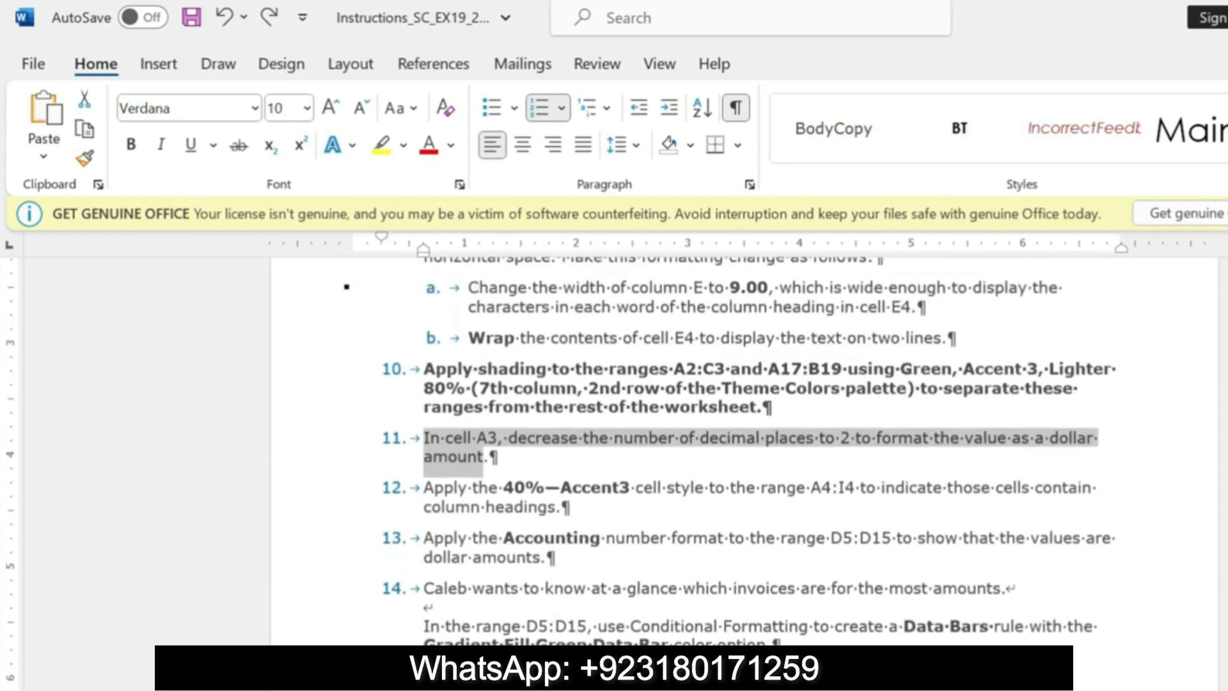
drag(425, 483, 542, 512)
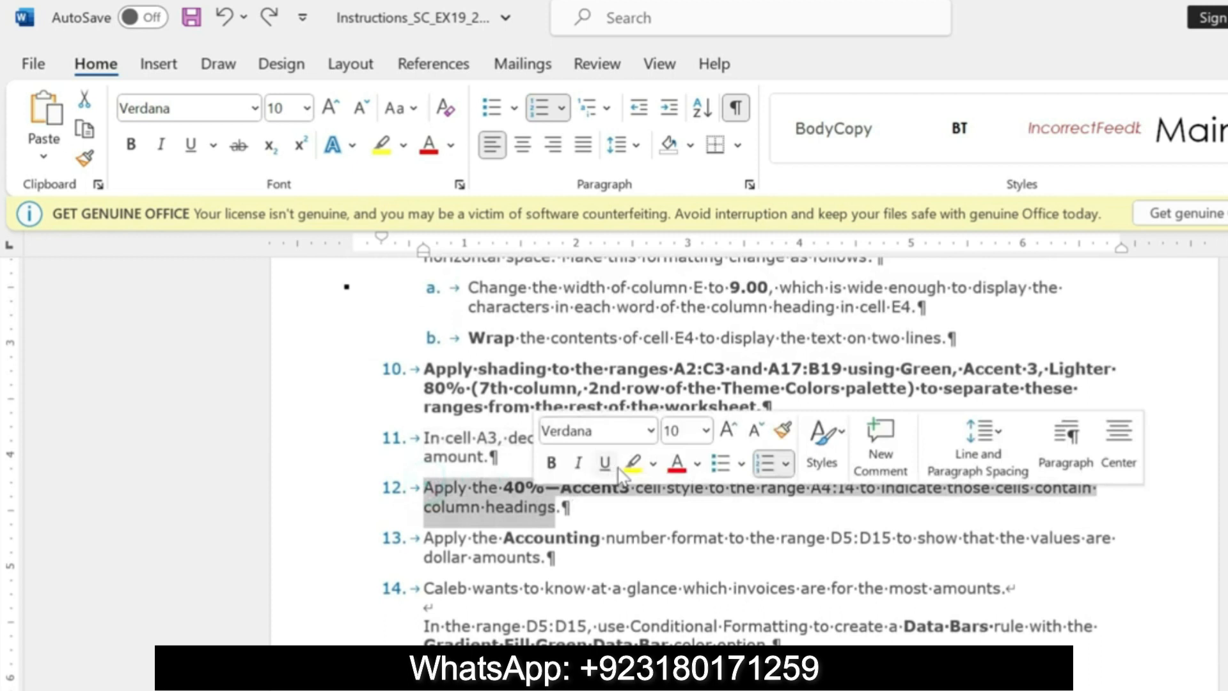
click(632, 463)
Step: Copy the A4:I4 reference from the step 12 instruction, switch to Excel, and select that range of column headings
drag(634, 490, 856, 491)
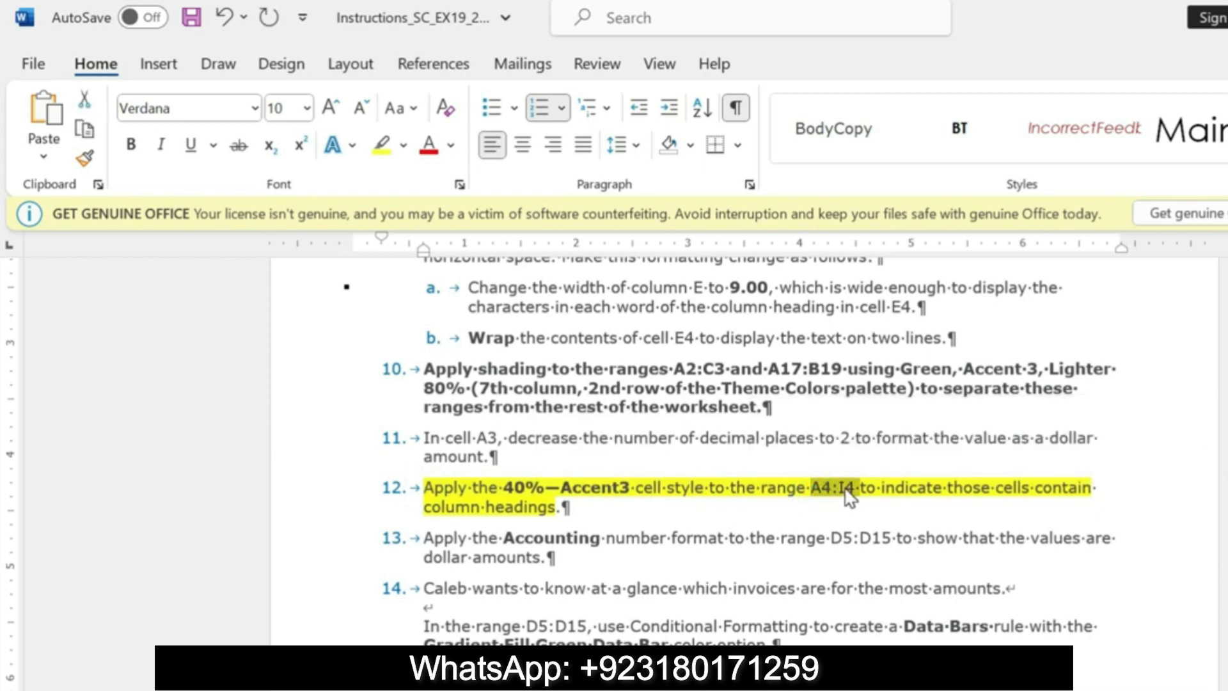
key(alt+Tab)
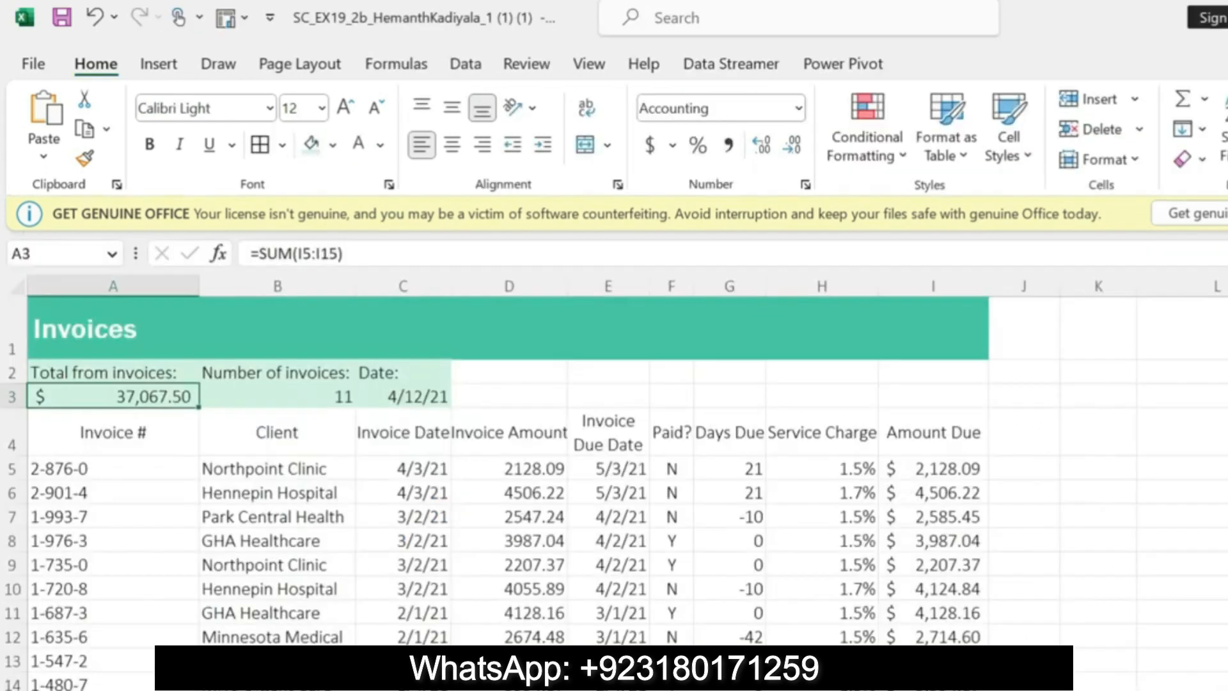
click(50, 258)
key(ctrl+v)
key(Return)
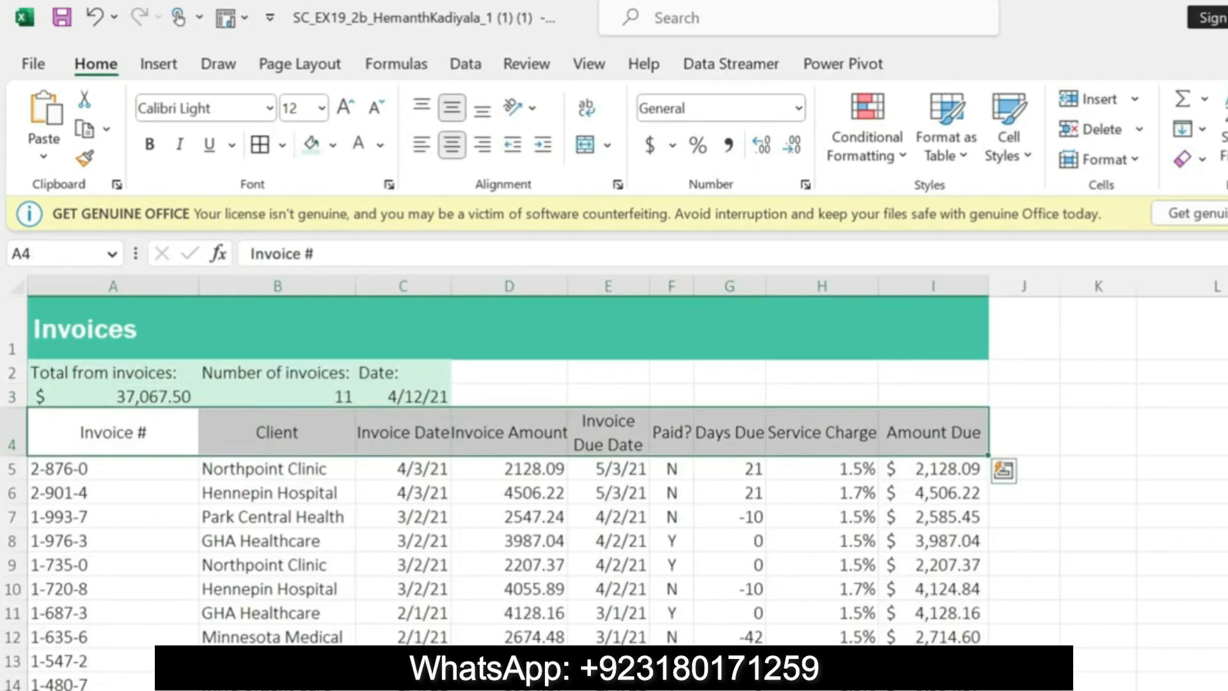